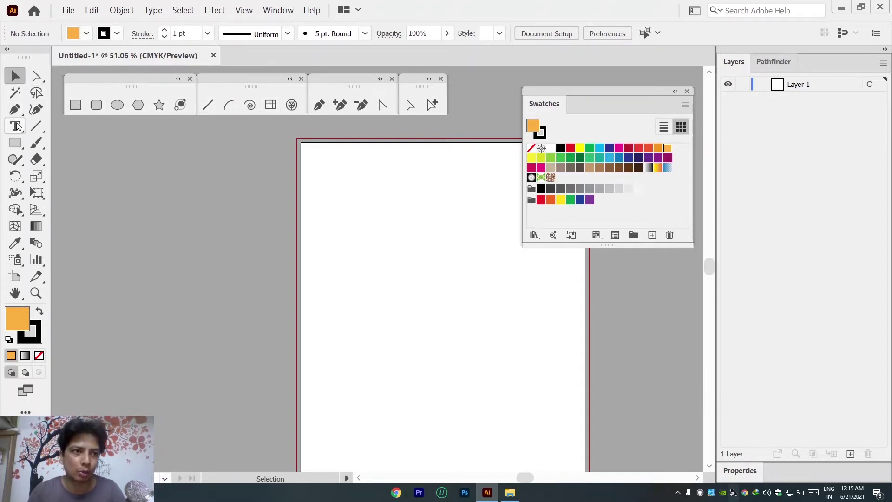
Step: Detach the Rectangle tool's group of shape tools as a floating toolbar and place it above the artboard
left_click(12, 145)
left_click(11, 147)
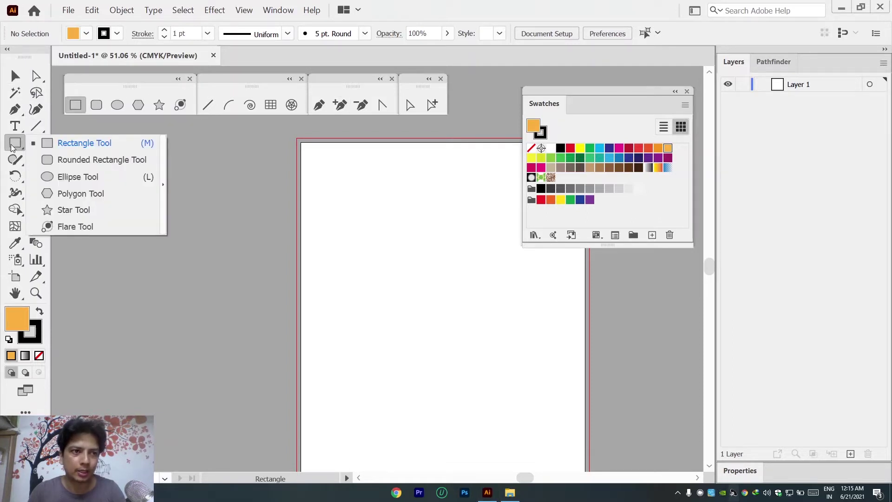
left_click(163, 185)
left_click_drag(123, 171, 138, 86)
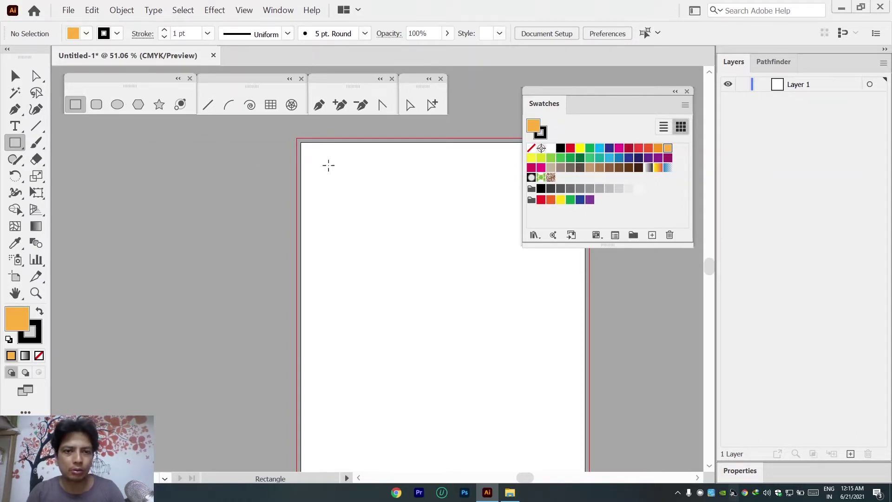
Step: Draw an orange rectangle with a black outline in the upper-left part of the artboard and shift it slightly
left_click_drag(328, 165, 402, 227)
left_click(15, 77)
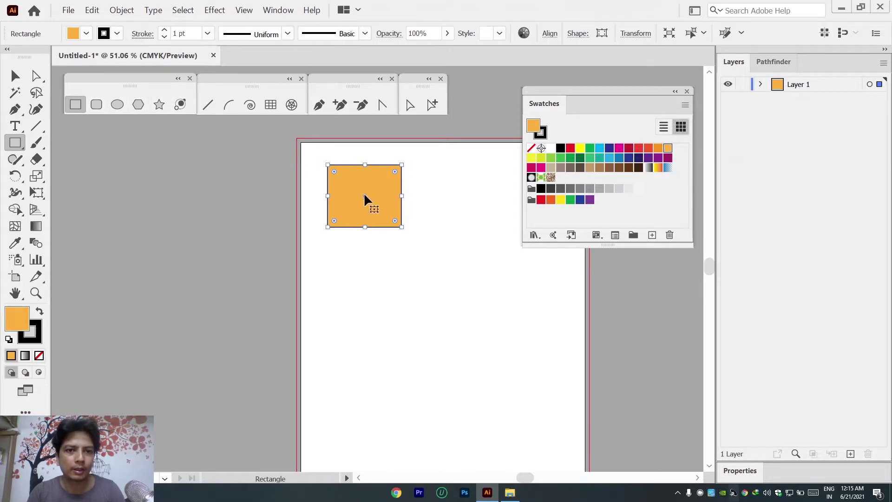
mouse_move(364, 195)
left_mouse_down()
mouse_move(380, 224)
mouse_move(361, 198)
left_mouse_up()
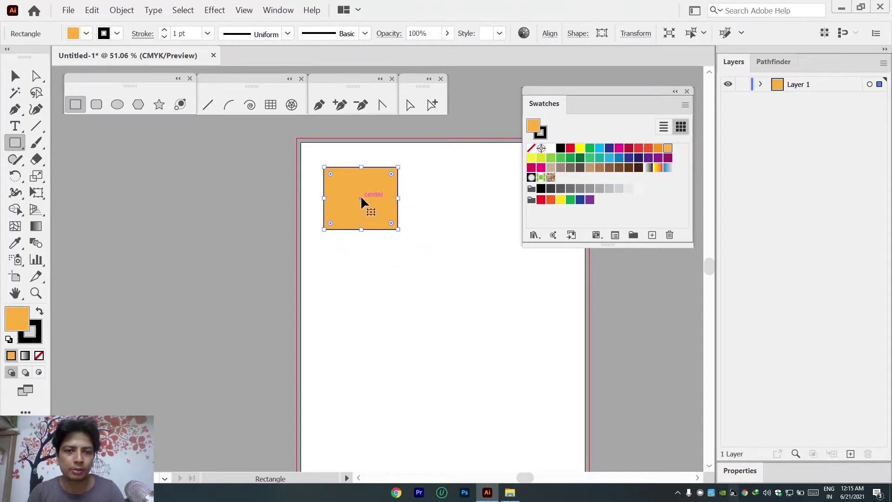
left_click(21, 76)
mouse_move(351, 185)
left_mouse_down()
mouse_move(370, 181)
mouse_move(365, 197)
mouse_move(357, 195)
left_mouse_up()
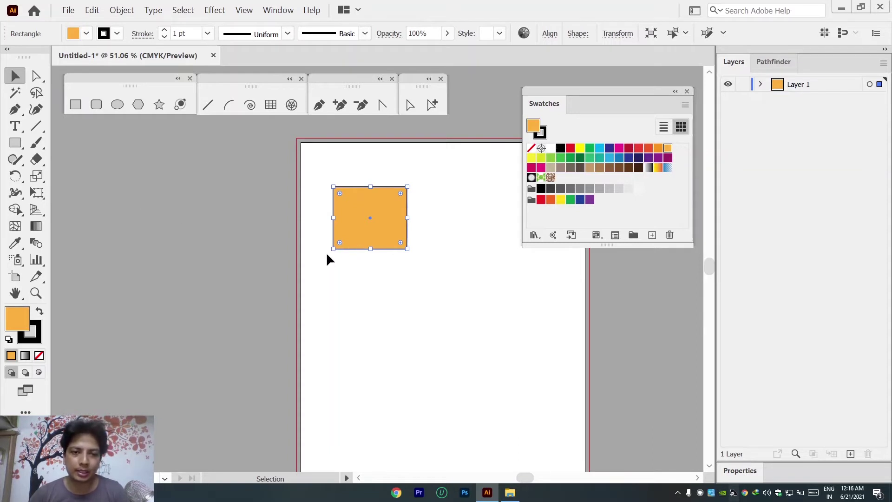
Step: Enlarge the rectangle freehand to about 4.11 by 3.11 in and undo the extra corner adjustment
left_click_drag(331, 252, 459, 266)
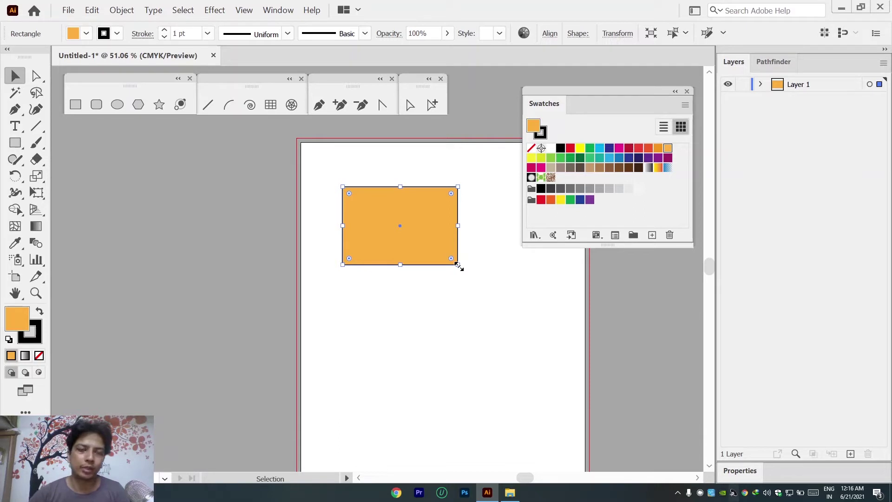
left_click_drag(460, 267, 482, 293)
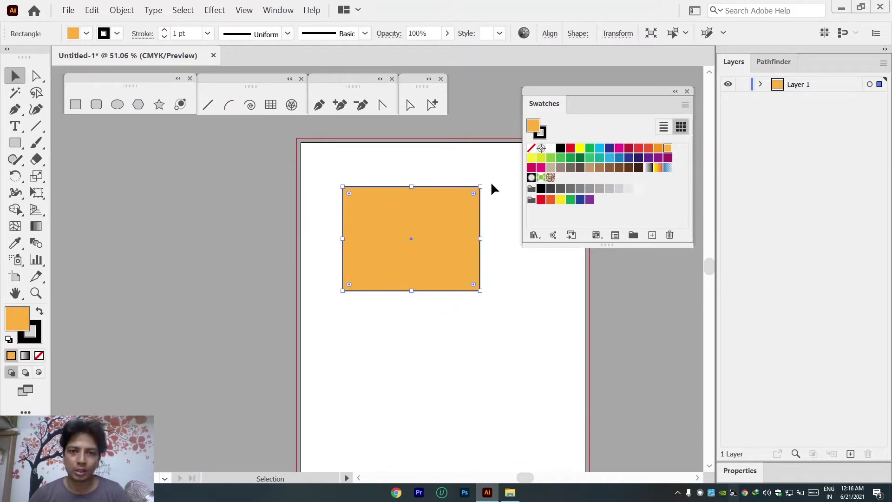
left_click_drag(480, 180, 484, 199)
key("ctrl+z")
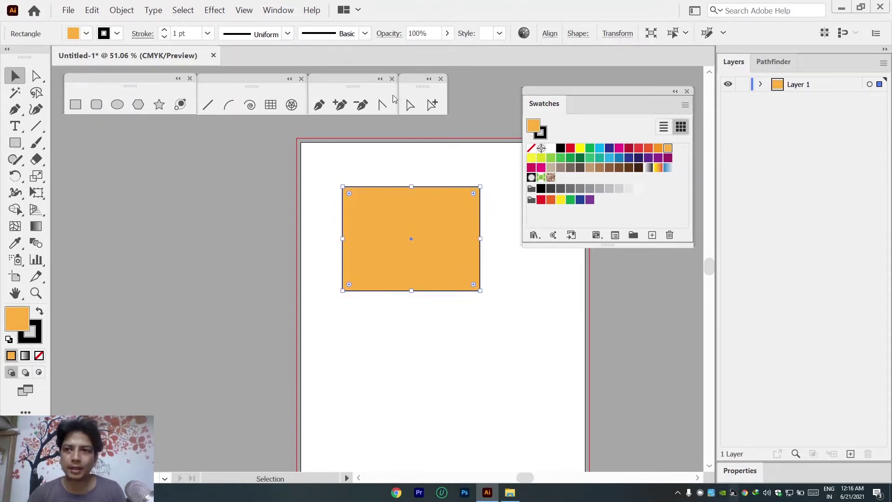
Step: Set the rectangle's width to 4 in and its height to 2 in in the Transform settings
left_click(607, 35)
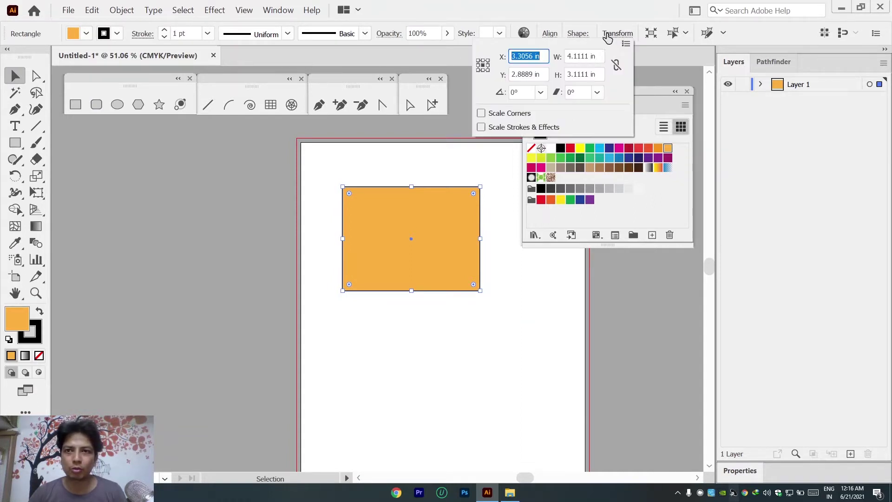
left_click(597, 56)
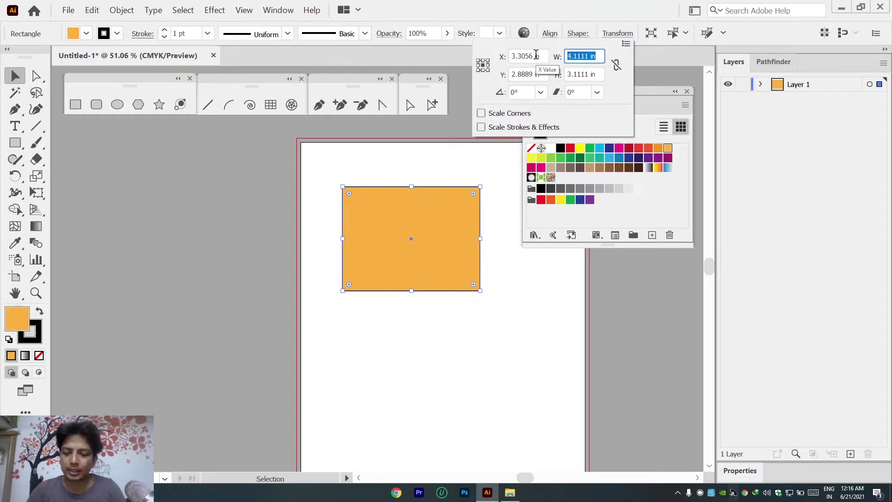
type("4")
key("Tab")
type("2")
key("Tab")
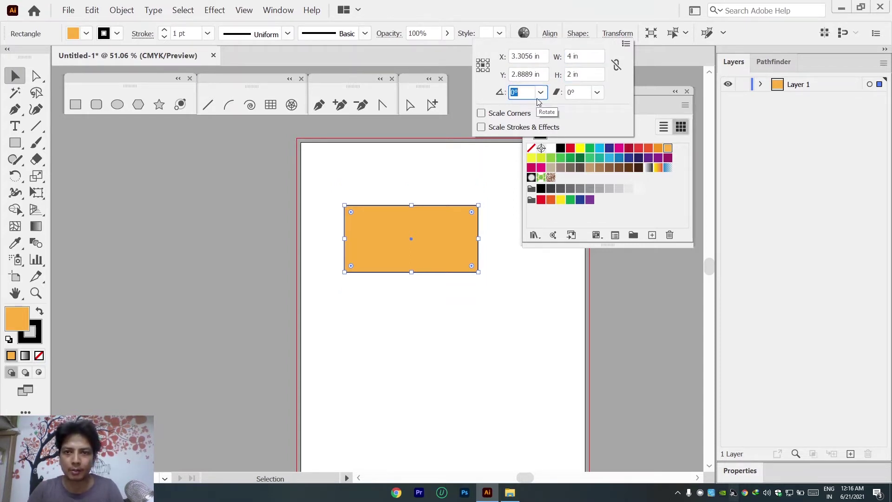
Step: Rotate the rectangle by 75° and undo the rotation
type("70")
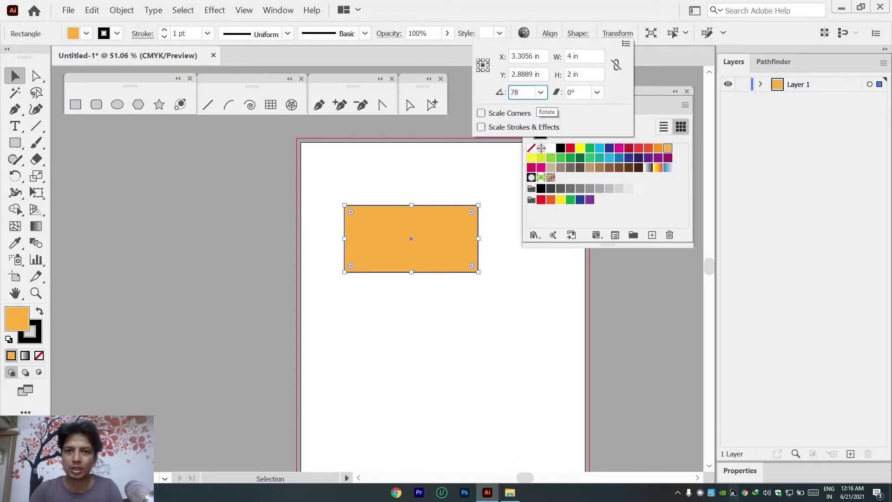
key("BackSpace")
type("5")
key("Tab")
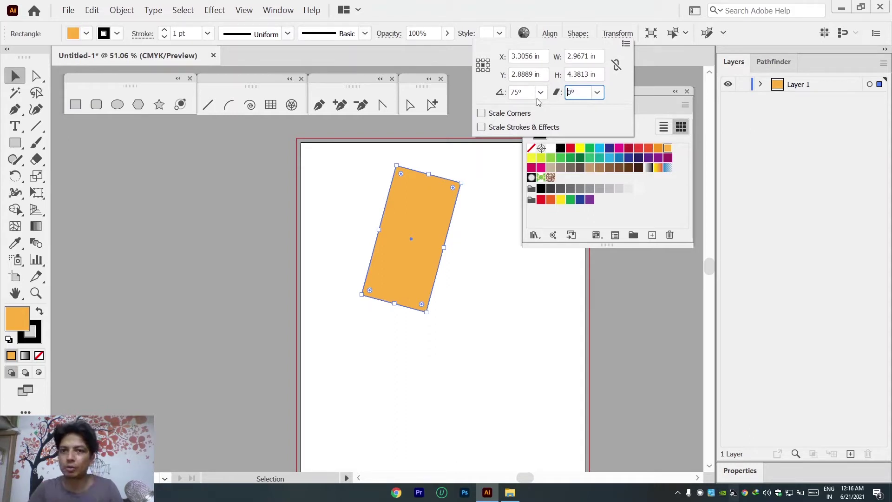
left_click(429, 207)
key("ctrl+z")
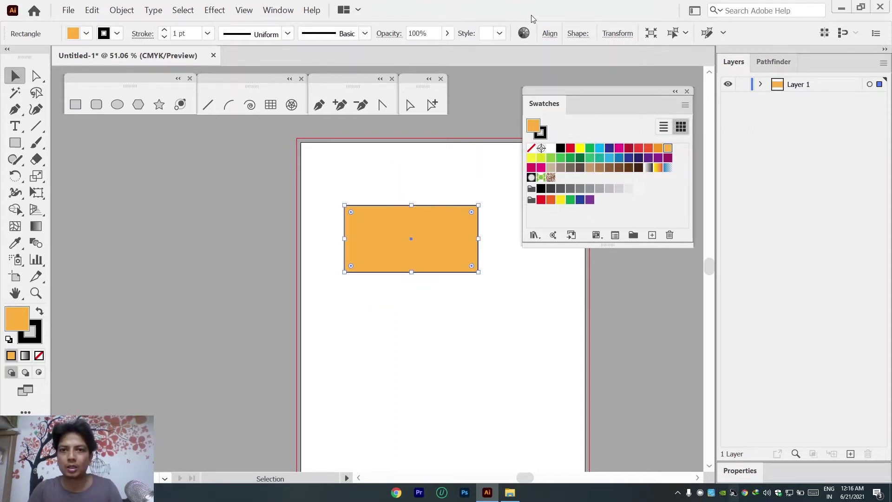
Step: Shear the rectangle by 35° in the Transform settings
left_click(618, 34)
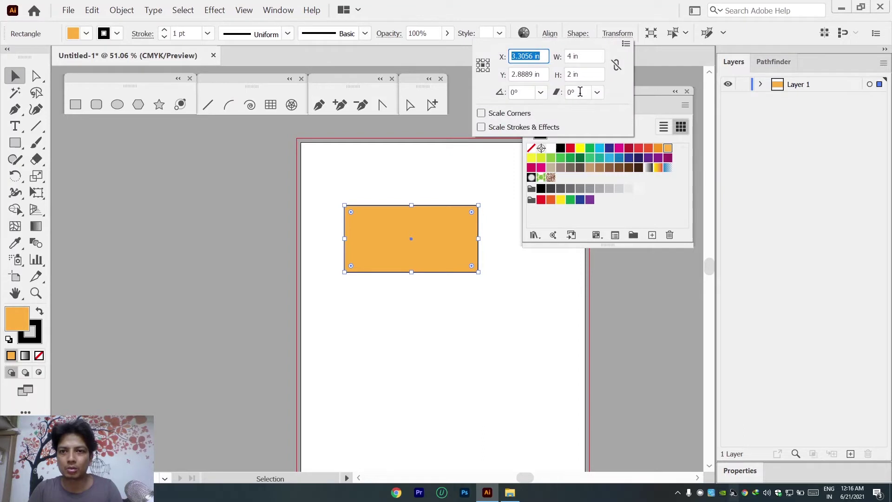
left_click(581, 92)
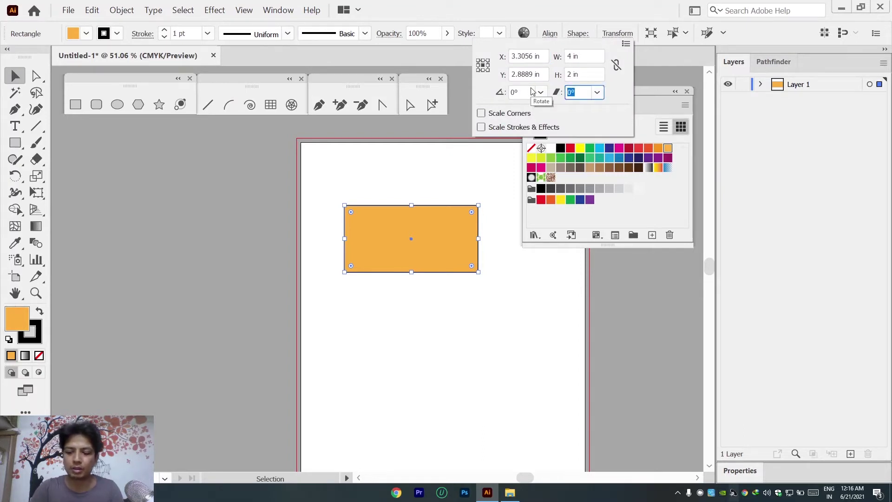
type("35")
key("Return")
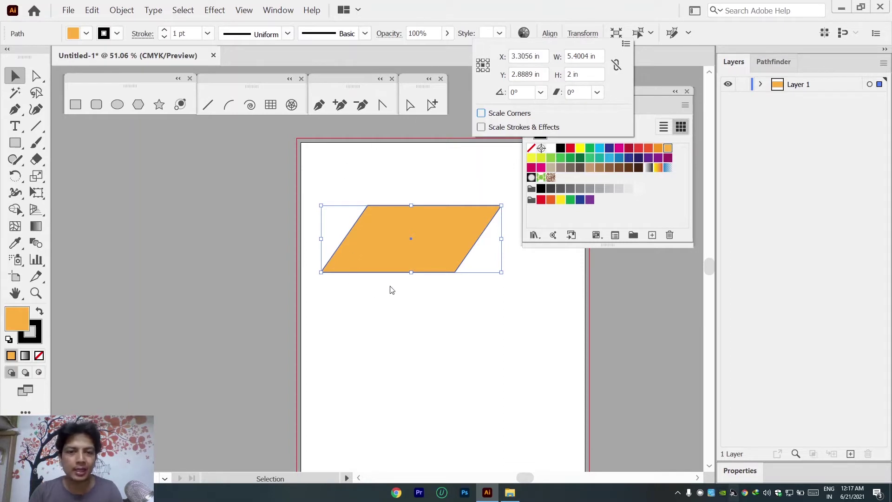
Step: Stretch the sheared shape slightly downward and delete it from the artboard
left_click(411, 278)
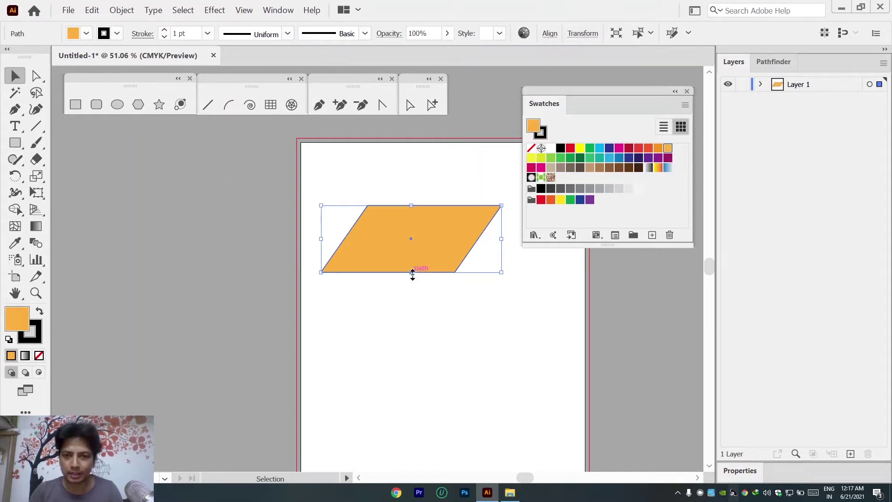
mouse_move(412, 274)
left_mouse_down()
mouse_move(413, 329)
mouse_move(415, 289)
left_mouse_up()
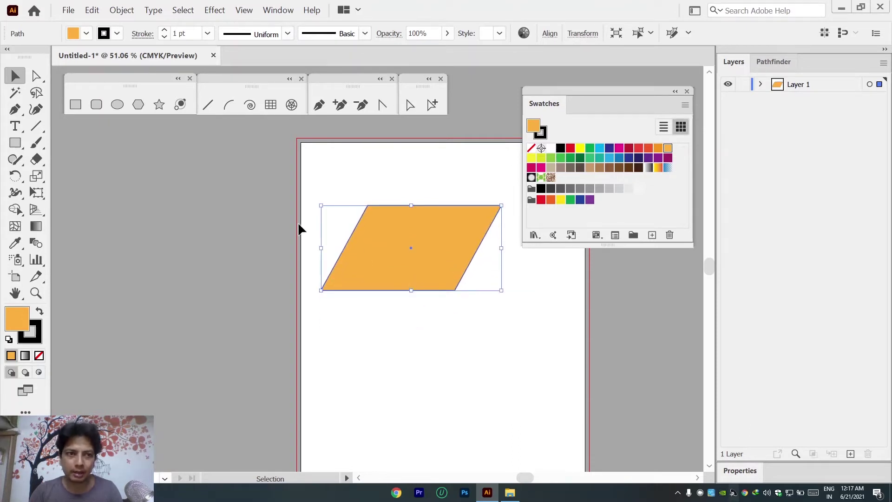
key("Delete")
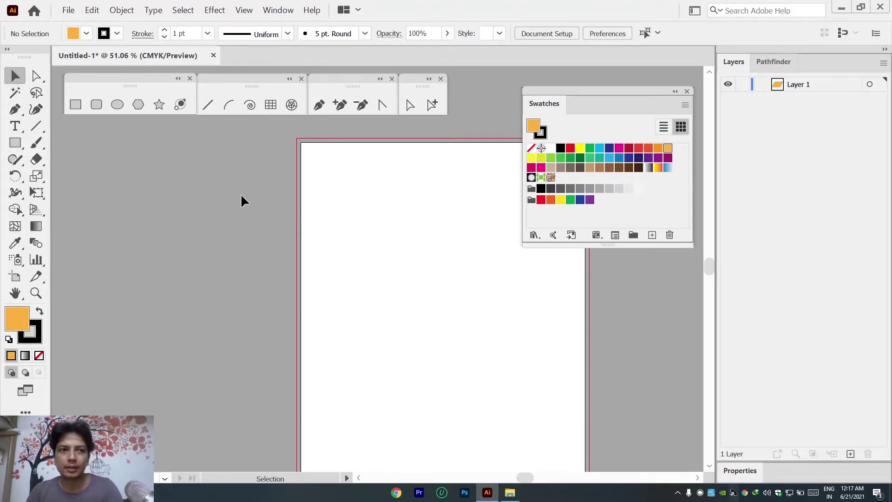
Step: Draw an orange rounded rectangle on the artboard, adjusting the corner radius while drawing to get strongly rounded corners
left_click(96, 105)
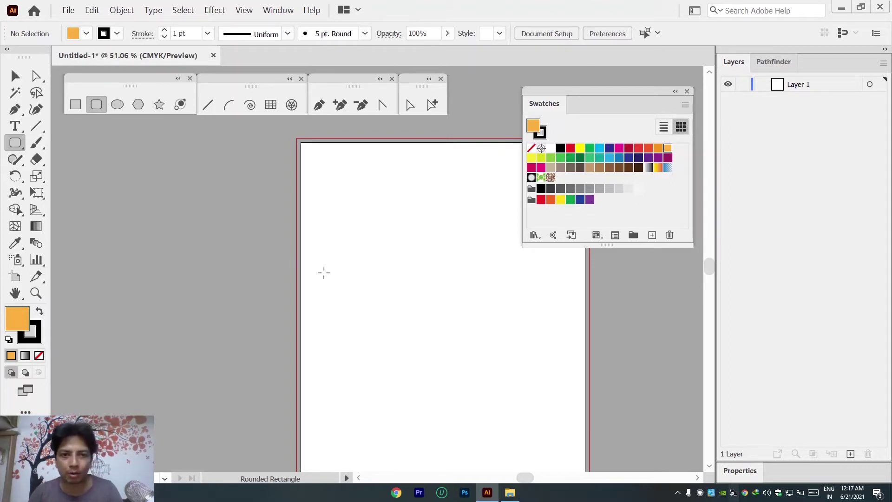
mouse_move(326, 214)
left_mouse_down()
mouse_move(484, 309)
mouse_move(427, 292)
mouse_move(490, 303)
mouse_move(440, 313)
mouse_move(483, 325)
mouse_move(477, 295)
mouse_move(417, 302)
mouse_move(482, 303)
mouse_move(424, 289)
mouse_move(494, 291)
mouse_move(469, 306)
mouse_move(449, 305)
left_mouse_up()
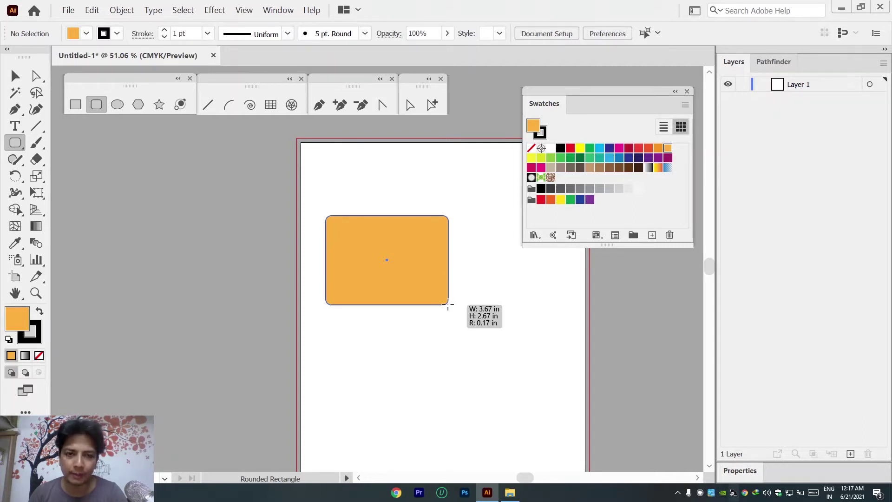
left_click_drag(448, 304, 503, 344)
key("Up")
key("Up")
key("Up")
key("Up")
key("Up")
key("Up")
key("Down")
key("Down")
key("Down")
key("Down")
key("Down")
key("Left")
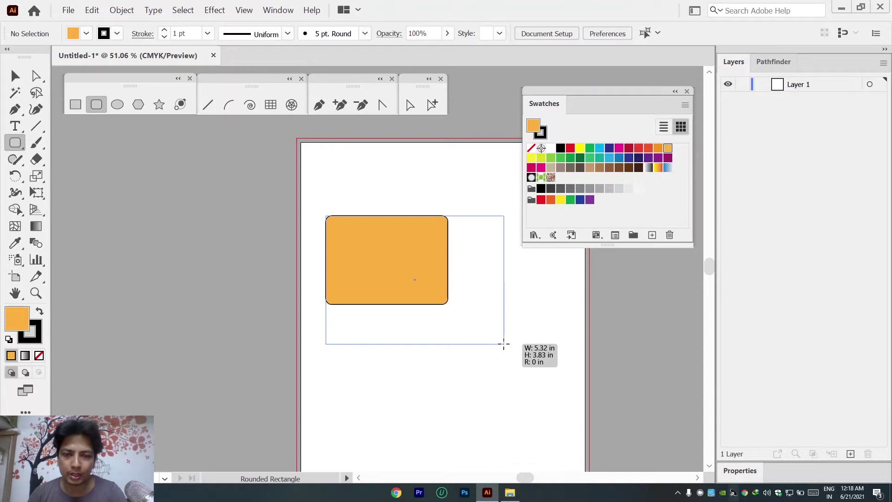
left_click_drag(504, 345, 487, 326)
key("Up")
key("Up")
key("Up")
key("Up")
key("Up")
key("Up")
key("Up")
key("Up")
key("Up")
key("Up")
key("Up")
key("Up")
key("Up")
key("Up")
key("Up")
key("Up")
key("Up")
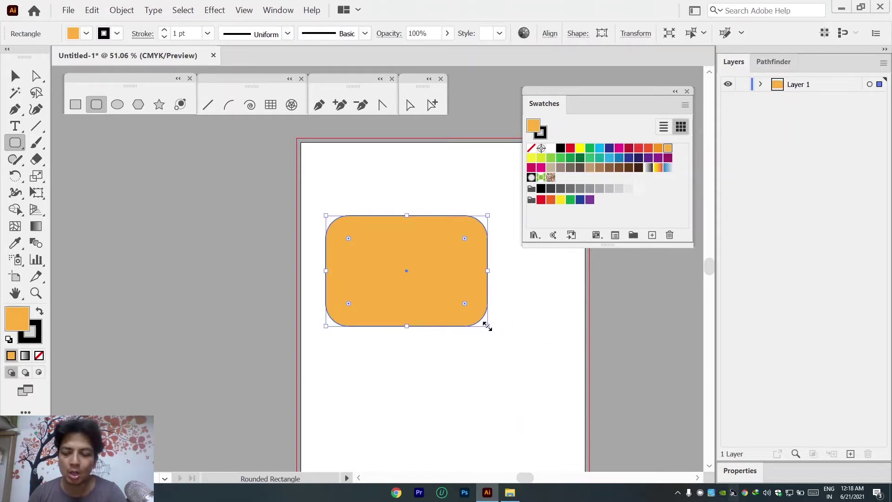
Step: Nudge the rounded rectangle up and down, and move it off the artboard onto the empty canvas to its left
key("Up")
key("Up")
key("Up")
key("Up")
key("Up")
key("Up")
key("Up")
key("Up")
key("Up")
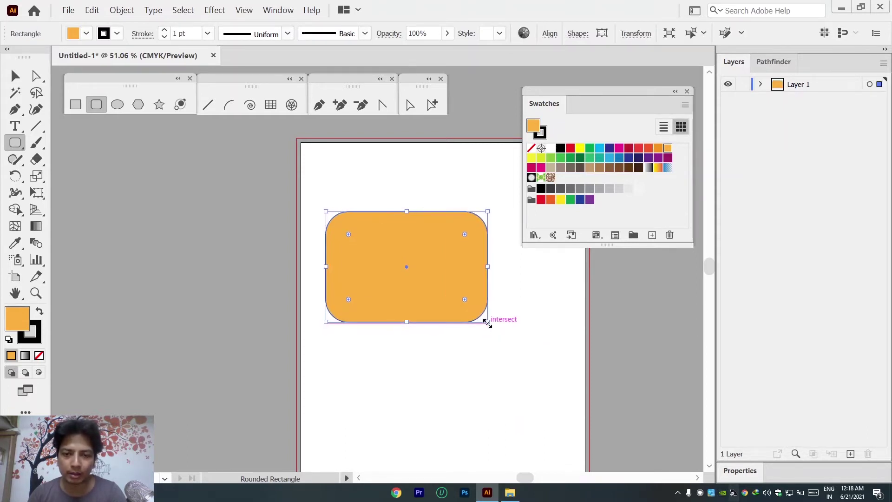
key("Up")
key("Up")
key("Up")
key("Up")
key("Up")
key("Up")
key("Down")
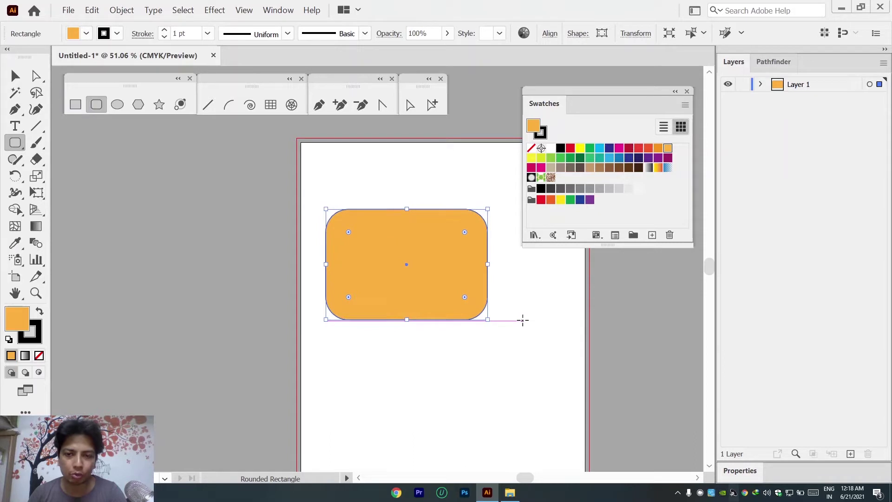
key("Down")
key("Down")
key("Down")
key("Down")
key("Down")
key("Down")
key("Down")
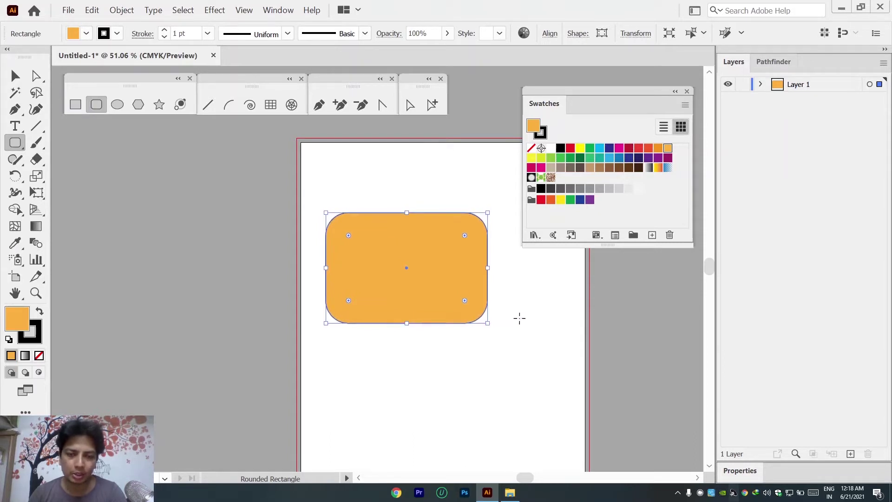
key("Down")
key("Down")
key("Down")
key("Down")
key("Down")
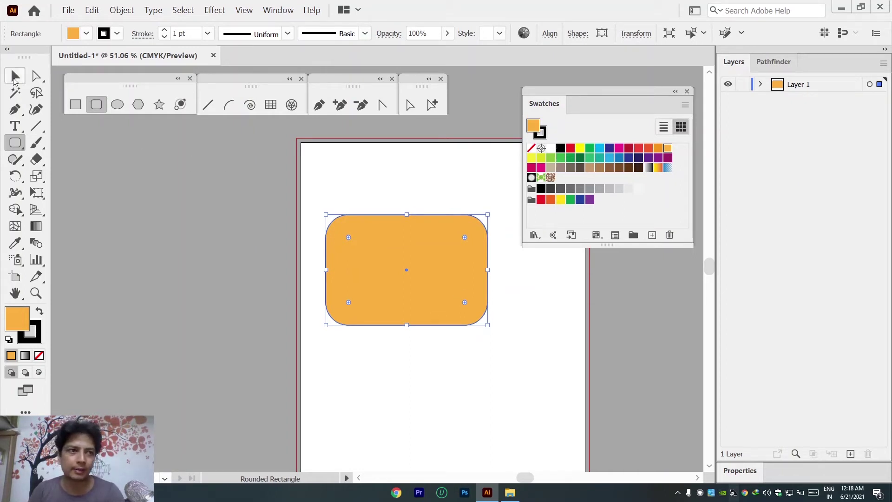
left_click(15, 77)
left_click_drag(413, 275, 205, 241)
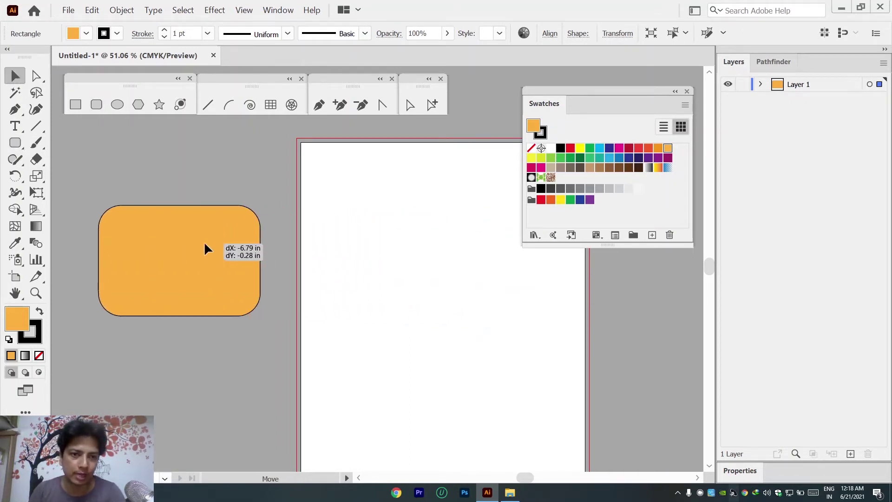
Step: Draw a circle on the artboard with the Ellipse tool and move it to the artboard's upper-left corner
left_click(111, 106)
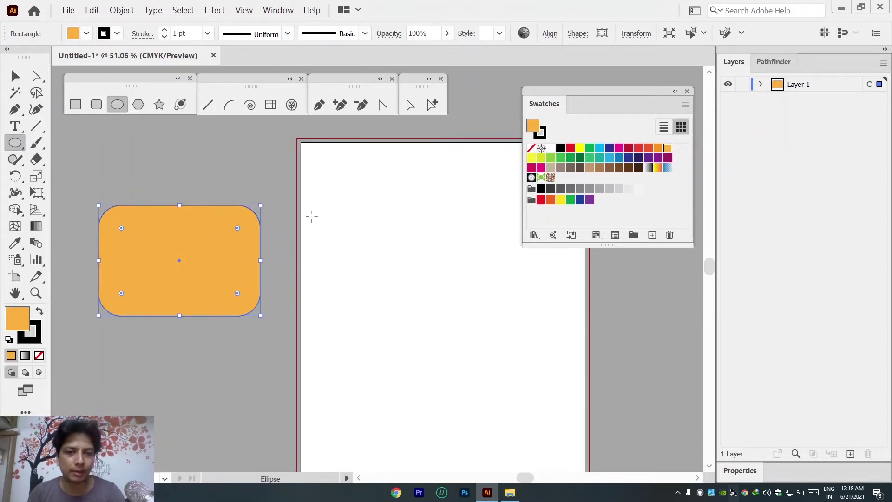
left_click_drag(313, 212, 428, 329)
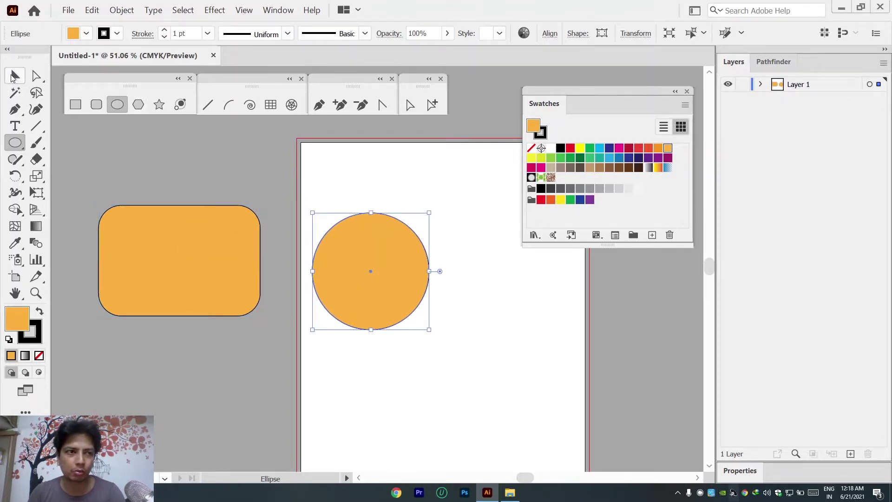
left_click(12, 76)
left_click_drag(397, 263, 439, 179)
Step: Fill the circle with the green swatch, and replace that fill with magenta #A5166F from the Color Picker
left_click(590, 148)
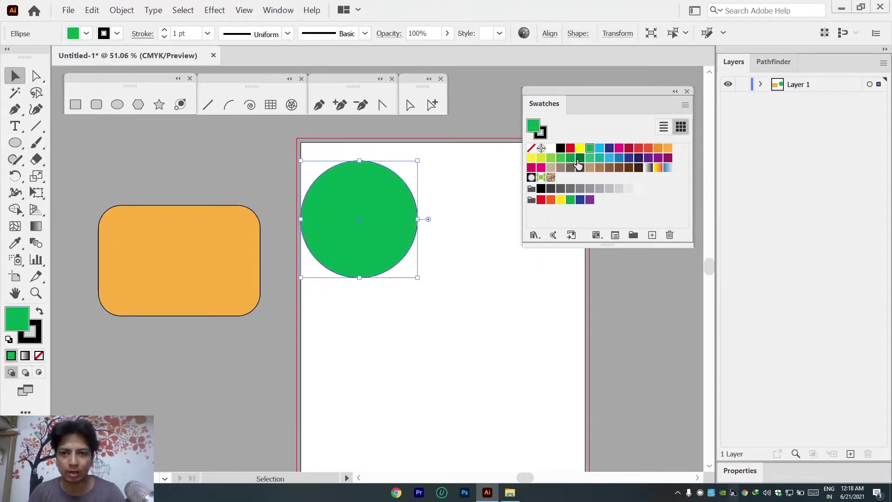
double_click(11, 322)
left_click_drag(366, 234, 488, 217)
left_click(635, 206)
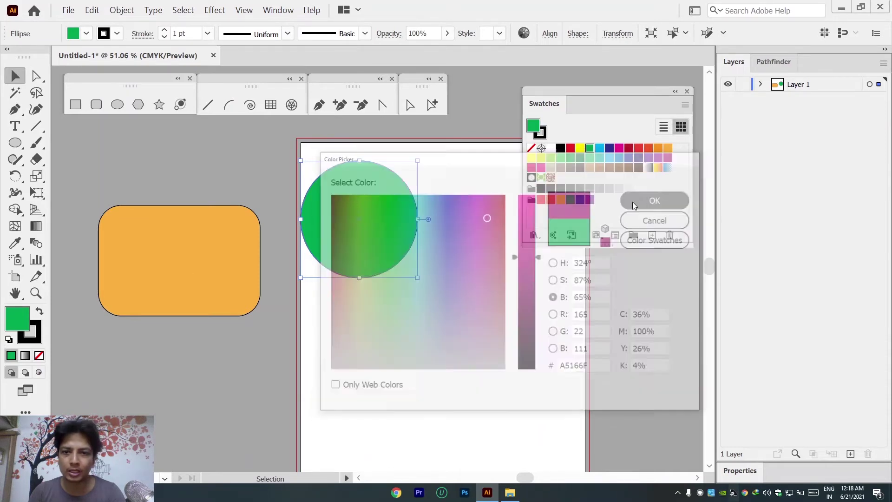
left_click_drag(394, 205, 403, 195)
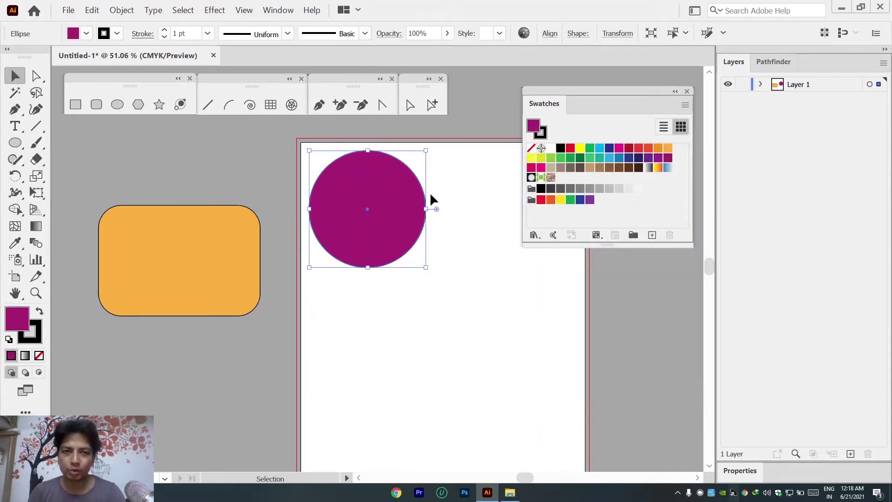
Step: Recolour the selected circle's fill to dark maroon by picking it from the Color spectrum
left_click(284, 10)
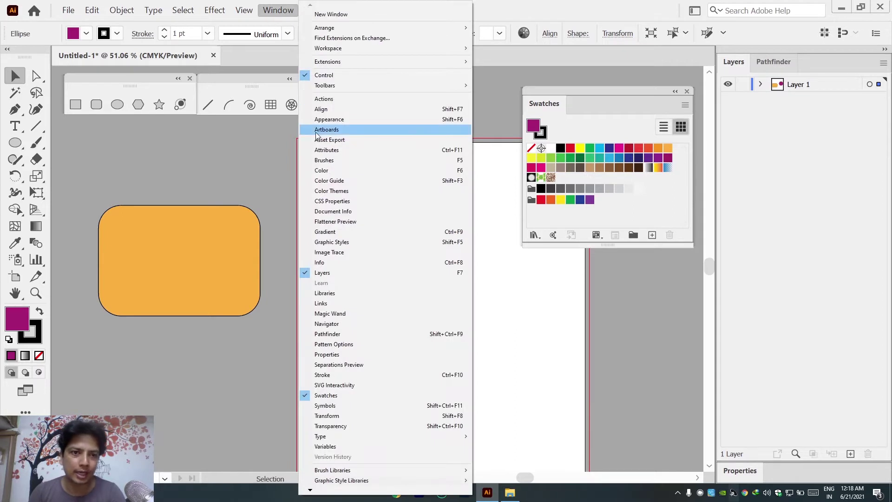
left_click(322, 171)
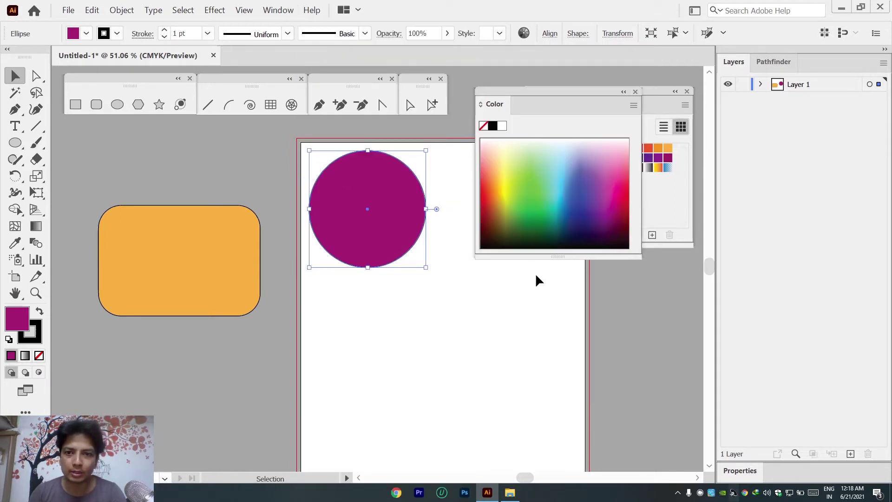
mouse_move(555, 259)
left_mouse_down()
mouse_move(555, 232)
mouse_move(553, 254)
left_mouse_up()
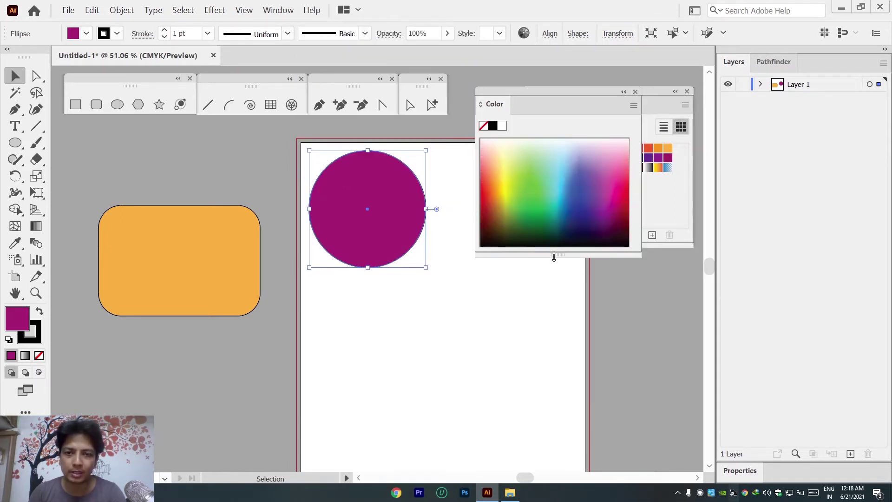
left_click(544, 188)
left_click(600, 195)
left_click(614, 212)
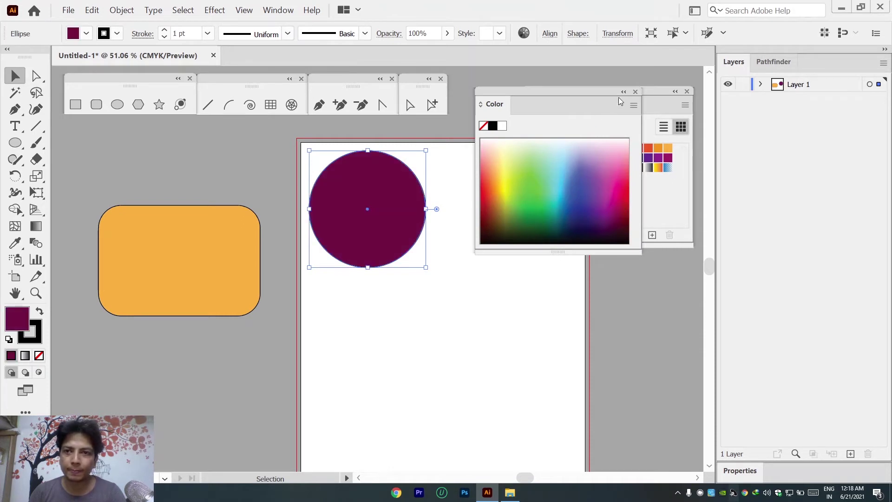
left_click(635, 92)
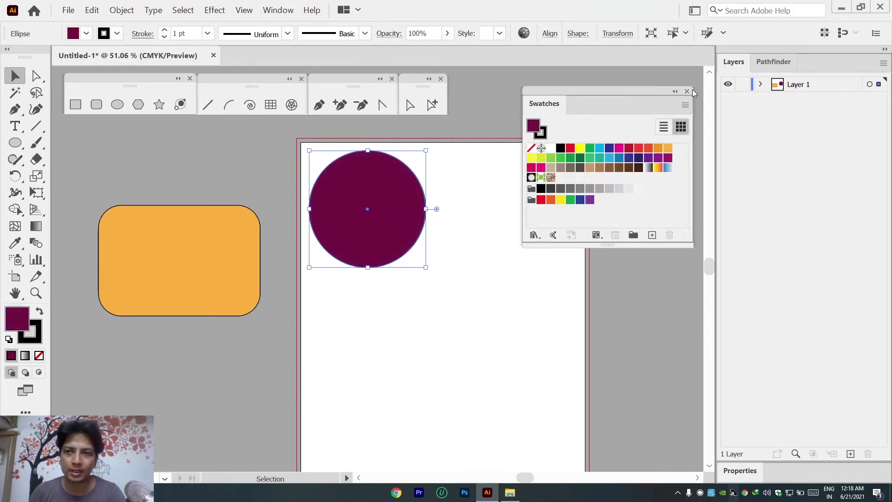
Step: Try several swatches as the circle's fill, including dark blue, and finish on teal
left_click(87, 33)
left_click(88, 58)
left_click(117, 57)
left_click(117, 66)
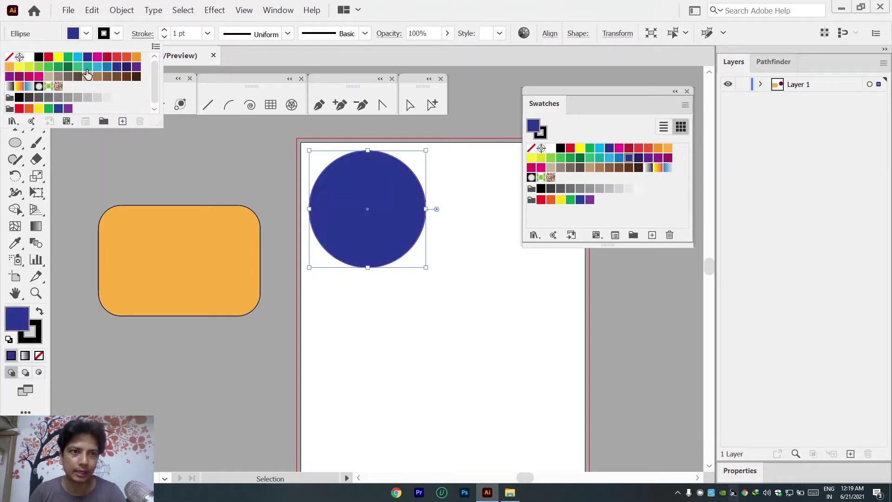
left_click(86, 69)
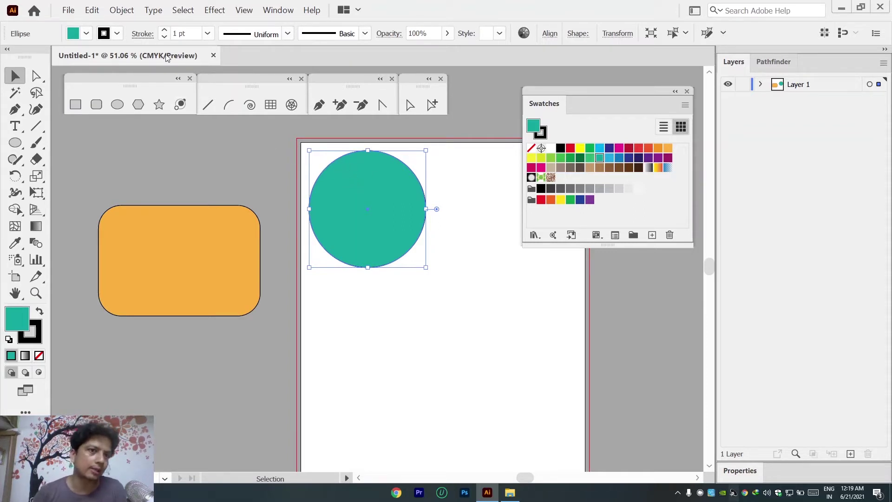
Step: Increase the circle's stroke weight to 11 pt
left_click(165, 31)
left_click(165, 31)
left_click(165, 31)
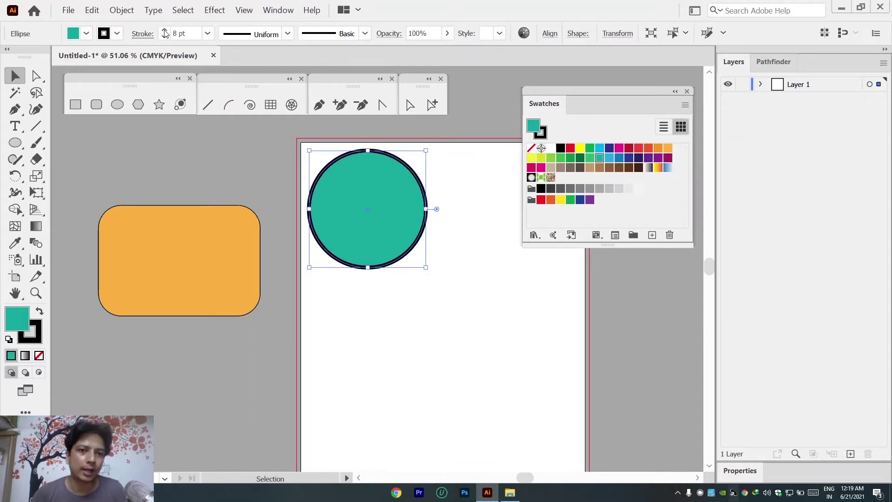
left_click(165, 31)
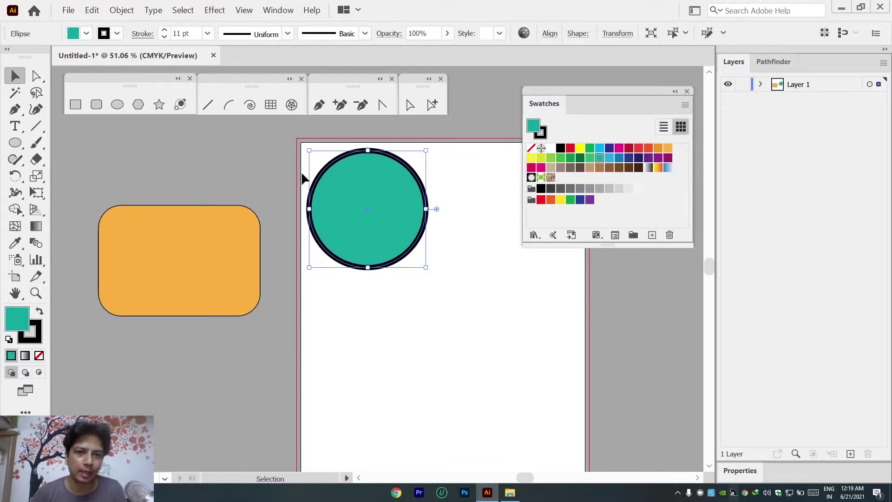
Step: Make the circle's stroke purple with the Color Picker
left_click(37, 338)
double_click(37, 337)
left_click(477, 224)
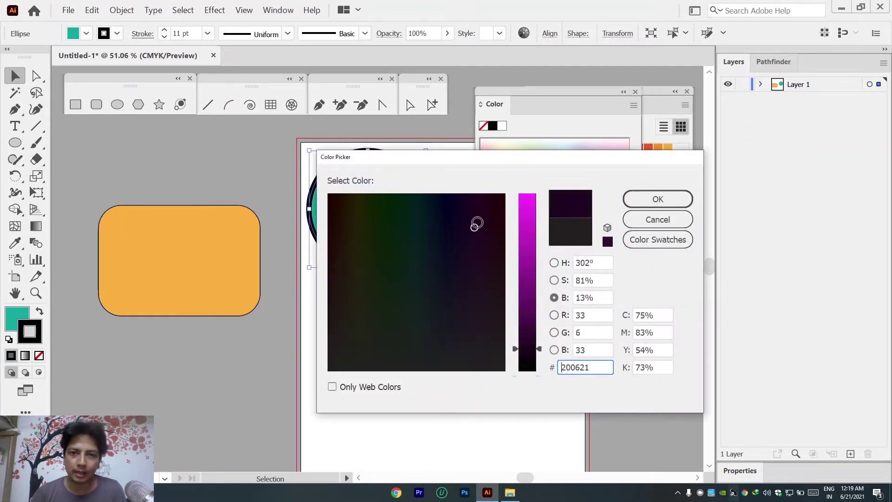
left_click_drag(476, 224, 471, 199)
left_click_drag(530, 200, 530, 194)
mouse_move(473, 200)
left_mouse_down()
mouse_move(448, 201)
mouse_move(476, 195)
left_mouse_up()
left_click(658, 199)
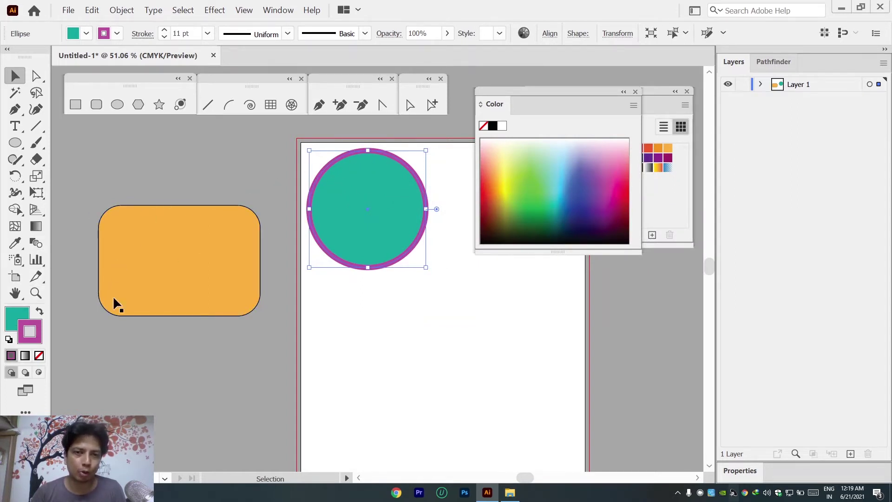
Step: Pick a deep blue fill and a light blue stroke for the circle from the Color spectrum
left_click(20, 315)
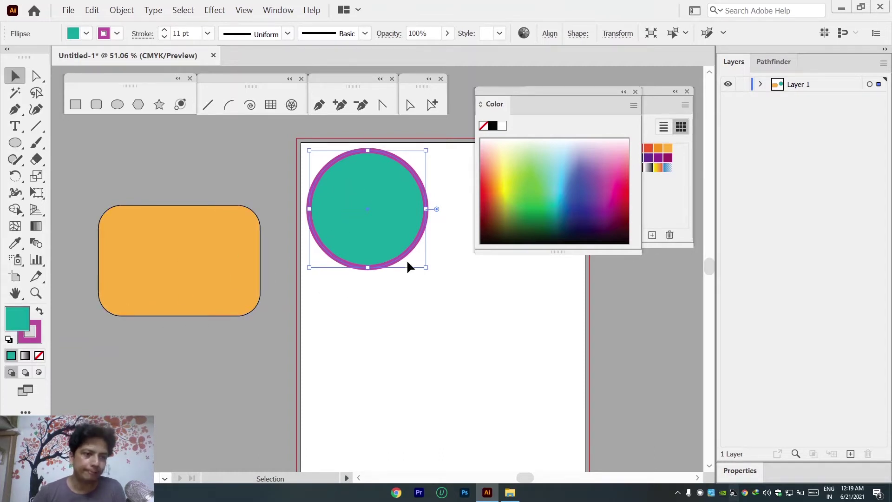
mouse_move(498, 190)
left_mouse_down()
mouse_move(612, 186)
mouse_move(590, 179)
mouse_move(576, 159)
mouse_move(602, 180)
mouse_move(587, 199)
mouse_move(567, 180)
mouse_move(523, 162)
mouse_move(507, 167)
mouse_move(519, 188)
mouse_move(604, 184)
mouse_move(562, 173)
mouse_move(567, 163)
left_mouse_up()
left_click(36, 336)
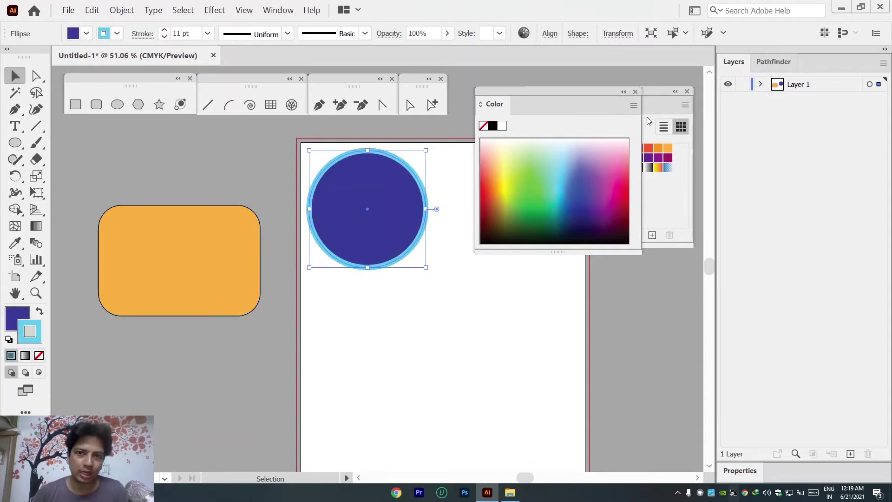
left_click(635, 92)
Step: Try different stroke swatches on the circle, including brown, magenta and yellow-green
left_click(590, 148)
left_click(629, 148)
left_click(600, 167)
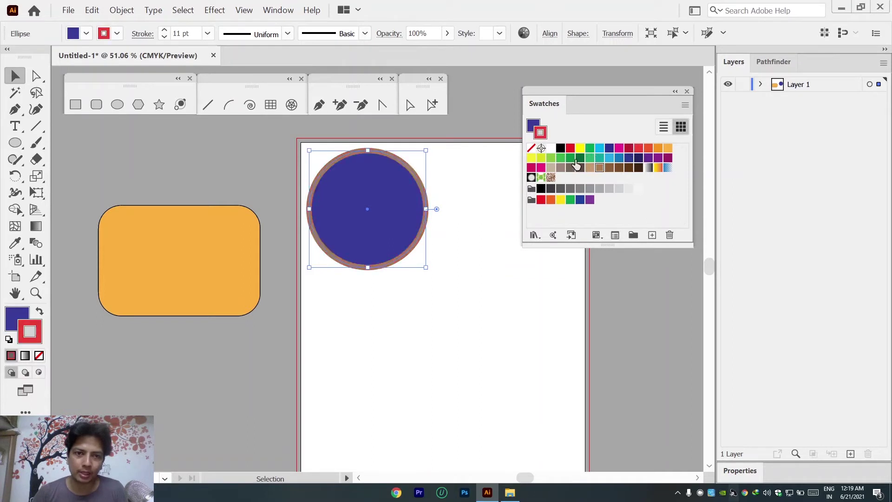
left_click(579, 158)
left_click(570, 148)
left_click(541, 167)
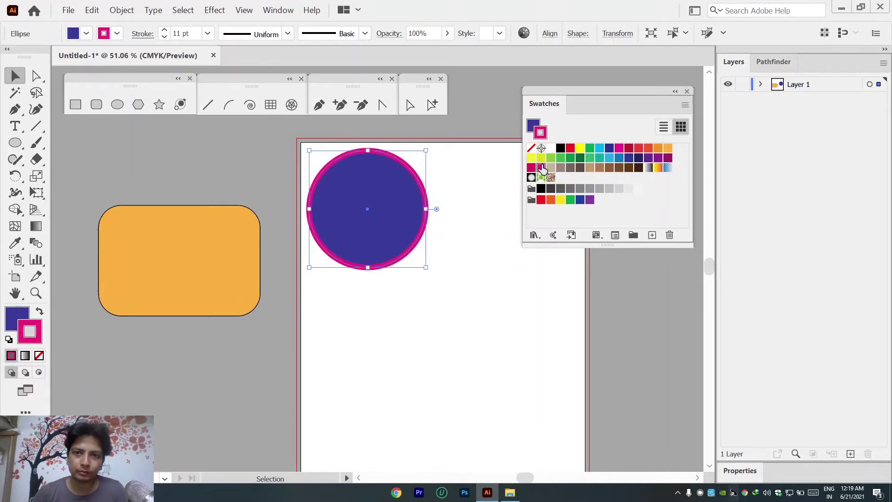
left_click(541, 158)
left_click(519, 167)
left_click(619, 158)
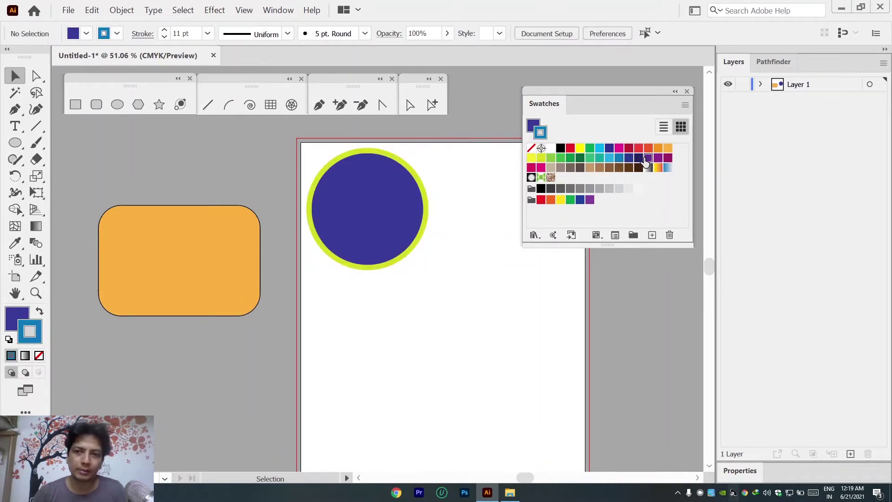
left_click(658, 158)
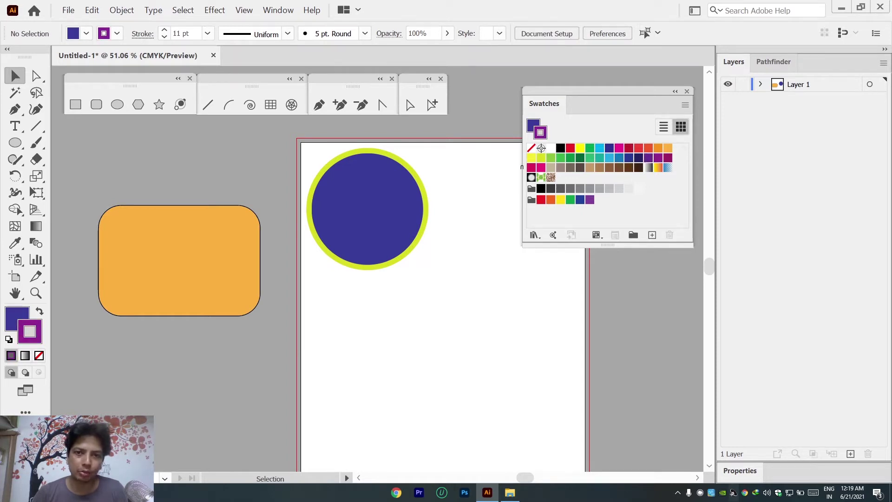
Step: Reselect the circle and change its stroke to a dark blue swatch
left_click(420, 204)
left_click(648, 158)
left_click(627, 159)
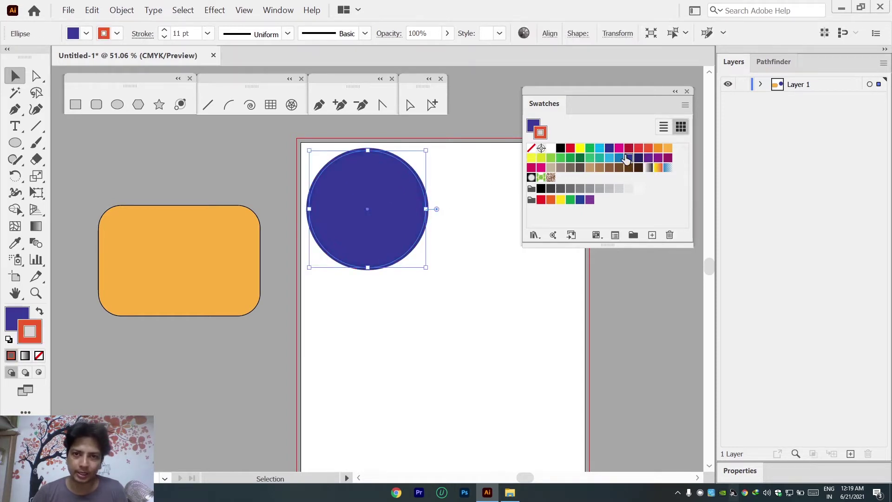
left_click(627, 158)
Step: Try grey-brown and magenta swatches as the circle's fill and settle on brown
left_click(534, 124)
left_click(570, 167)
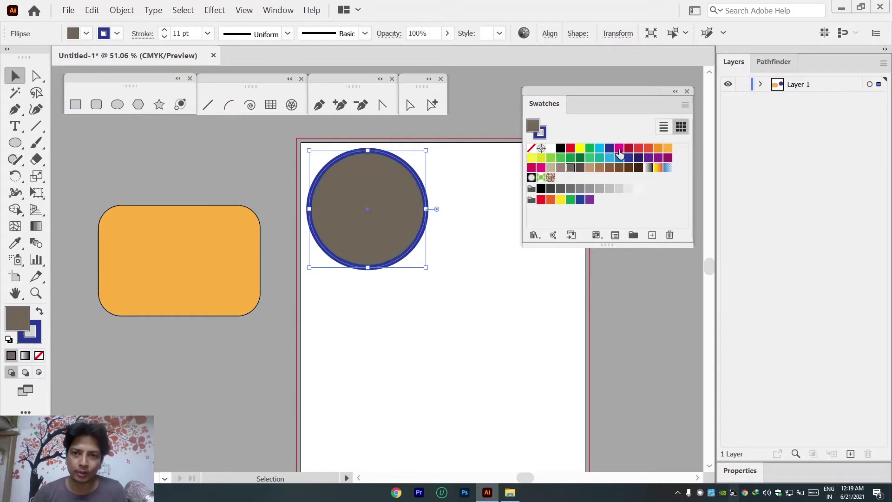
left_click(619, 148)
left_click(599, 167)
left_click(564, 147)
Step: Give the circle a dark navy stroke and move it off the artboard, overlapping the top of the orange rounded rectangle
left_click(541, 132)
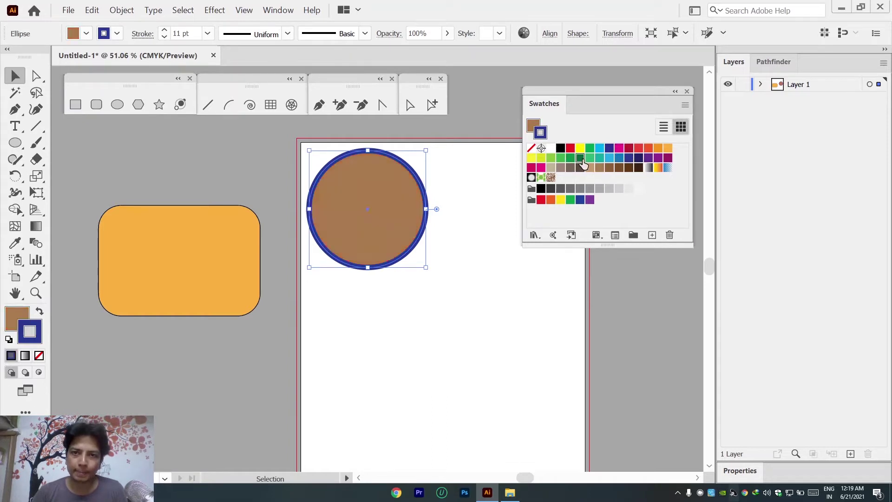
left_click(580, 158)
left_click(638, 148)
left_click(636, 157)
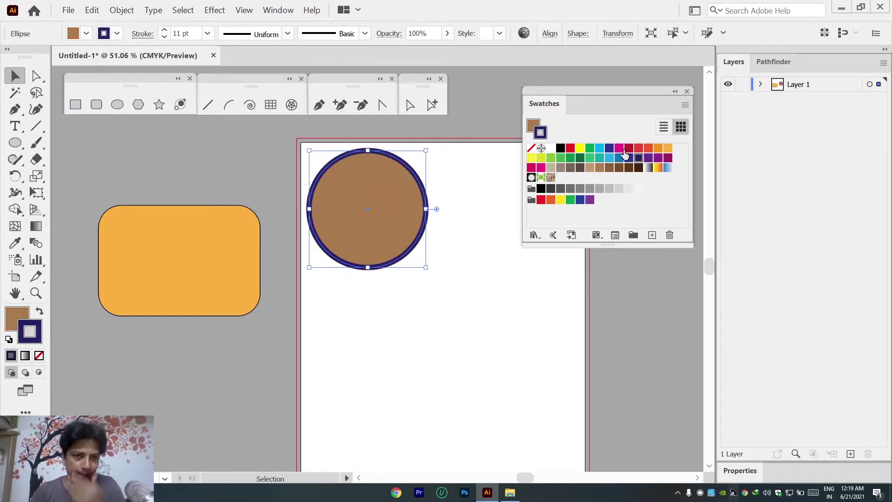
left_click_drag(354, 194, 153, 169)
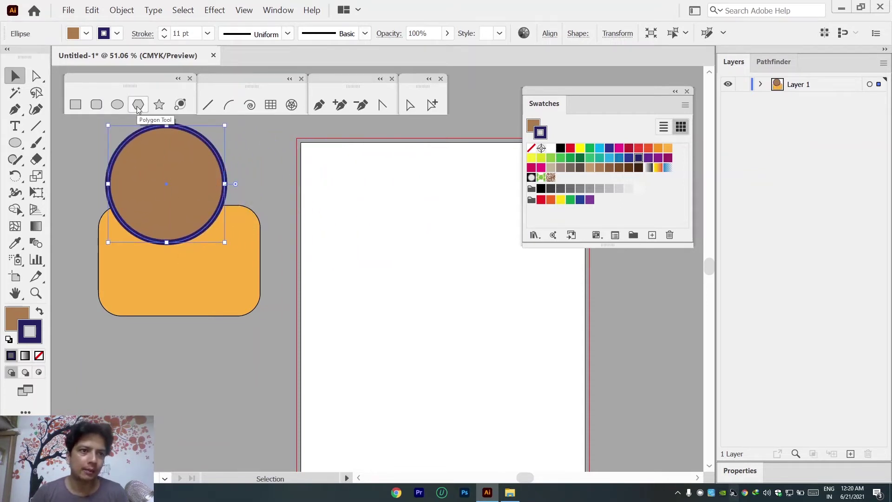
Step: Draw a many-sided polygon near the artboard's upper-left corner with the Polygon tool, increasing and decreasing its number of sides while drawing
left_click(138, 105)
left_click_drag(341, 199, 388, 229)
key("Up")
key("Up")
key("Up")
key("Up")
key("Up")
key("Up")
key("Up")
key("Up")
key("Up")
key("Up")
key("Down")
key("Down")
key("Down")
key("Down")
key("Down")
key("Down")
key("Down")
key("Down")
key("Down")
key("Down")
key("Down")
key("Down")
key("Down")
key("Up")
key("Up")
key("Up")
key("Up")
key("Up")
key("Up")
key("Up")
key("Up")
key("Up")
key("Up")
key("Up")
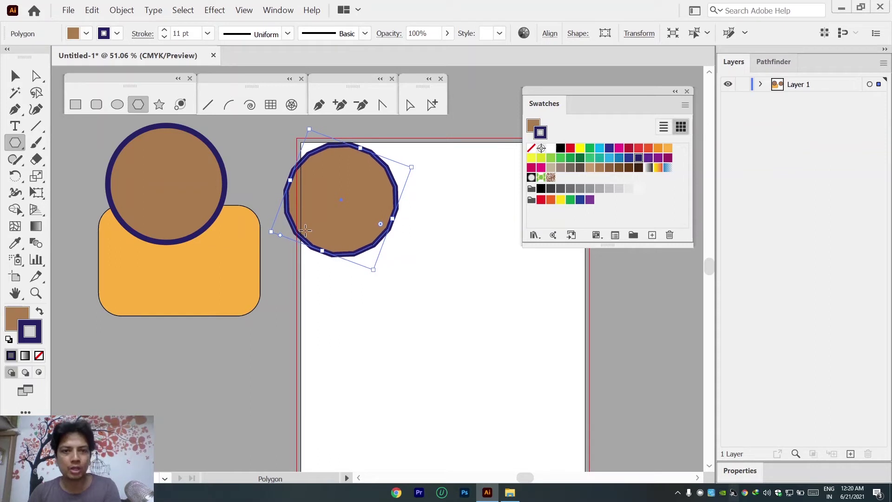
Step: Nudge the polygon right and up, and move it off the artboard onto the orange rounded rectangle, just below the circle
key("Right")
key("Right")
key("Right")
key("Right")
key("Right")
key("Right")
key("Right")
key("Right")
key("Right")
key("Right")
key("Up")
key("Up")
key("Up")
key("Up")
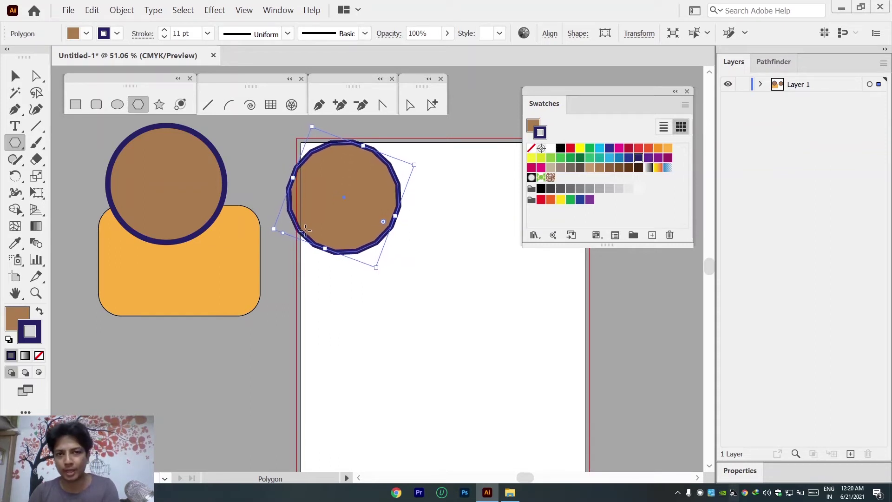
key("Right")
key("Right")
key("Right")
key("Right")
key("Right")
key("Right")
key("Right")
key("Right")
key("Right")
key("Right")
key("Right")
key("Right")
key("Right")
key("Right")
key("Right")
key("Right")
key("Right")
key("Right")
key("Right")
key("Right")
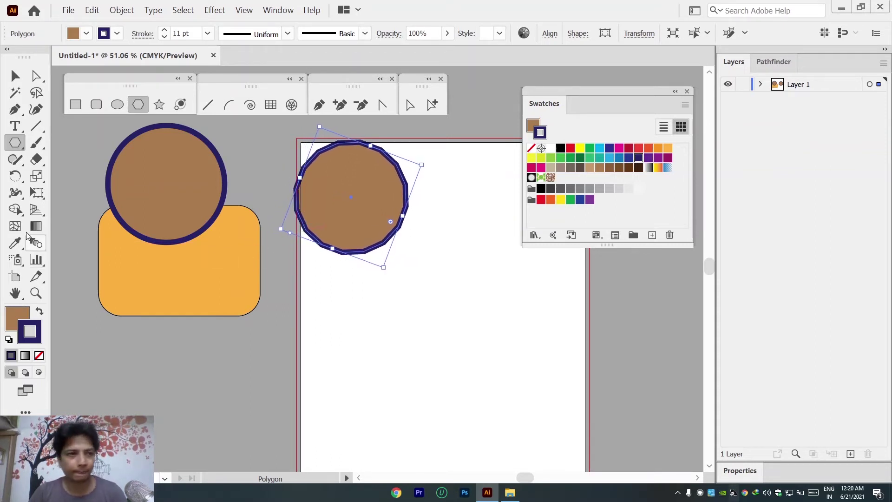
left_click(14, 76)
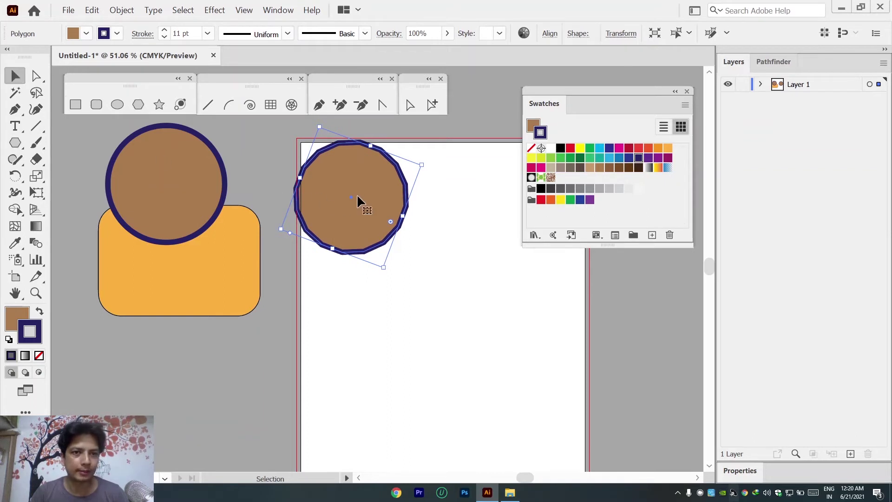
left_click_drag(358, 195, 164, 300)
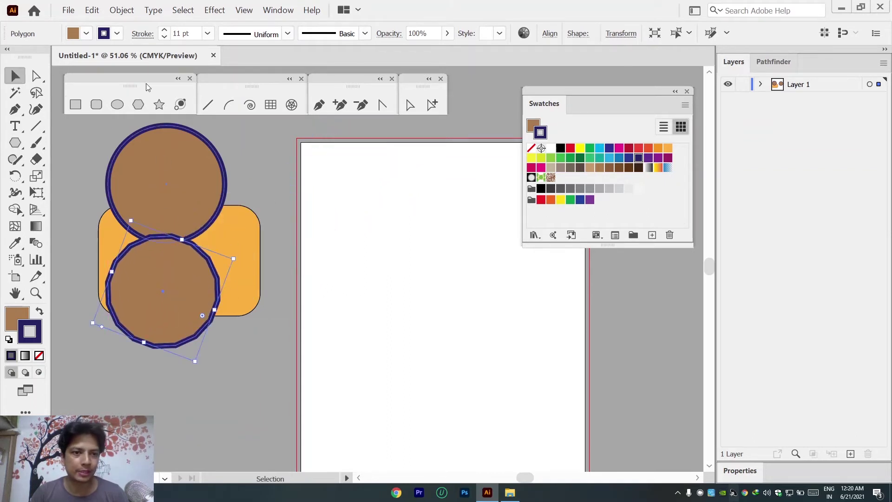
Step: Draw a many-pointed star with the Star tool on the artboard, increasing and decreasing its points while drawing, and move it onto the polygon
left_click(160, 105)
left_click_drag(386, 232, 437, 281)
key("Up")
key("Up")
key("Up")
key("Up")
key("Up")
key("Down")
key("Down")
key("Down")
key("Down")
key("Down")
key("Down")
key("Down")
key("Up")
key("Up")
key("Up")
key("Up")
key("Up")
key("Up")
key("Up")
key("Up")
key("Up")
key("Down")
key("Down")
key("Down")
key("Down")
key("Down")
key("Up")
key("Up")
key("Up")
key("Up")
key("Up")
key("Up")
key("Up")
key("Up")
key("Up")
key("Up")
key("Up")
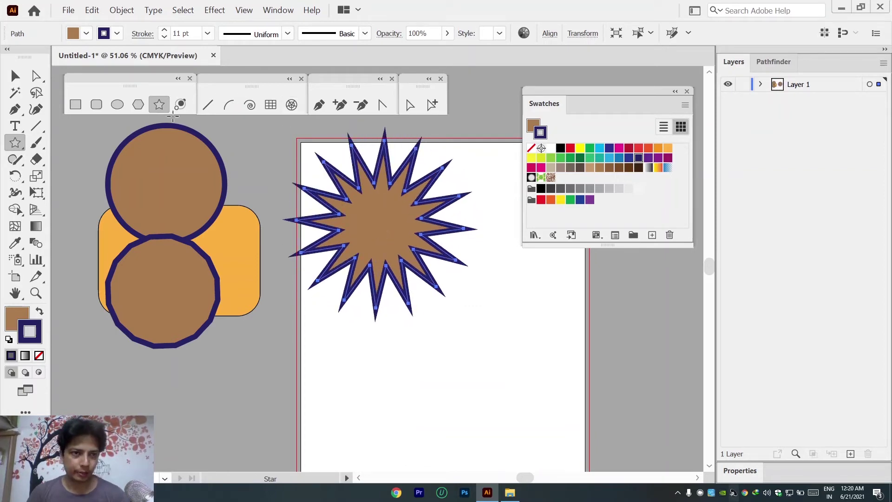
key("v")
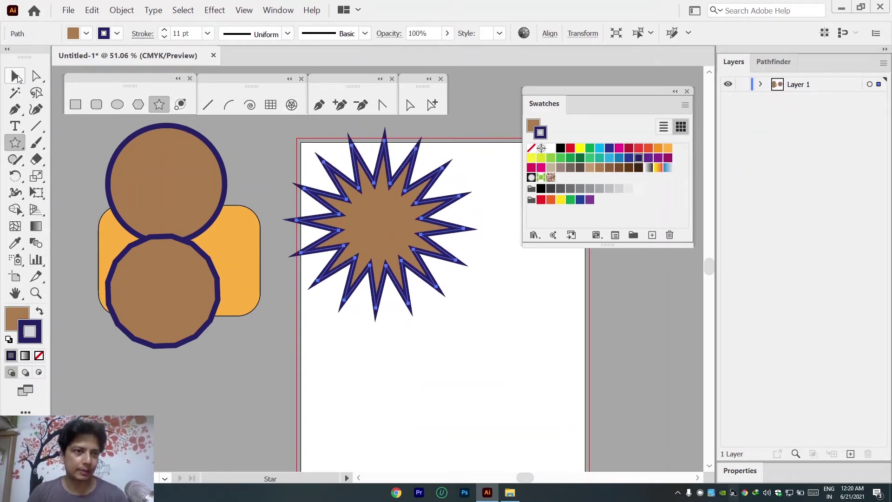
left_click_drag(381, 230, 156, 284)
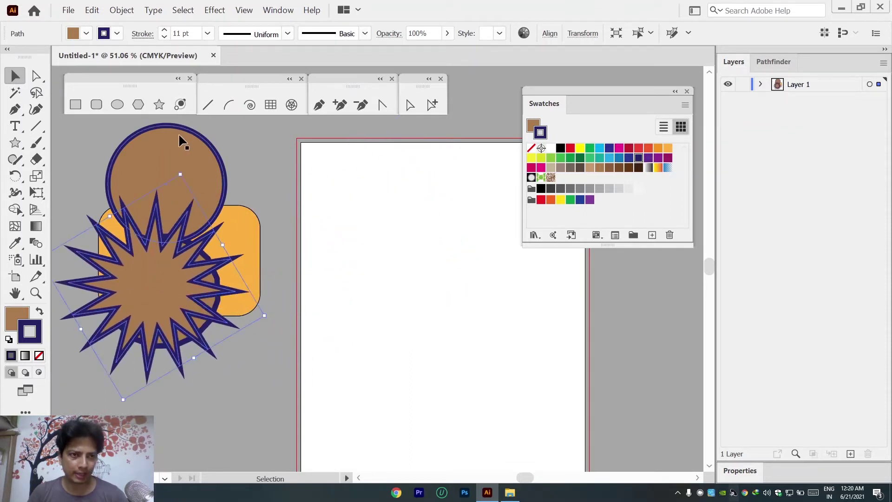
Step: Draw a lens flare with the Flare tool, centred at the artboard's upper-left corner with rings reaching its lower-right corner, and deselect it
left_click(181, 105)
scroll(392, 234, "down", 2)
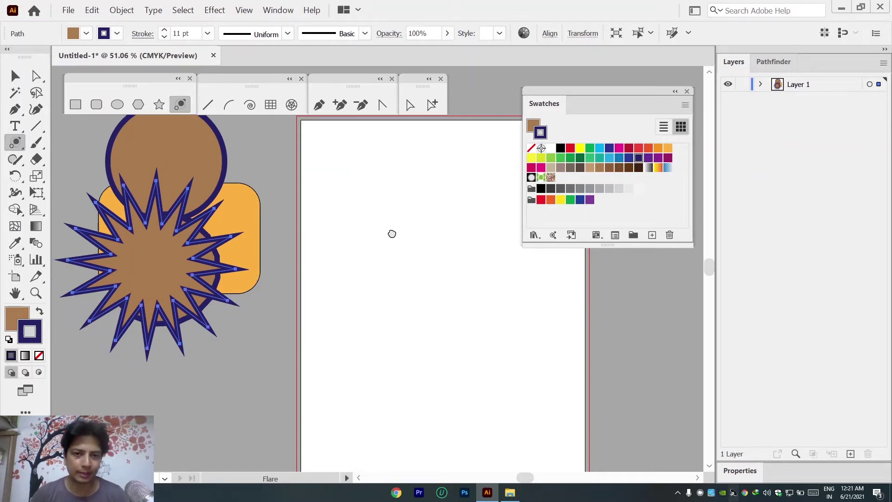
left_click_drag(419, 216, 263, 279)
left_click_drag(351, 250, 243, 205)
left_click_drag(307, 209, 233, 267)
left_click_drag(195, 213, 218, 218)
left_click(346, 312)
scroll(347, 298, "down", 3)
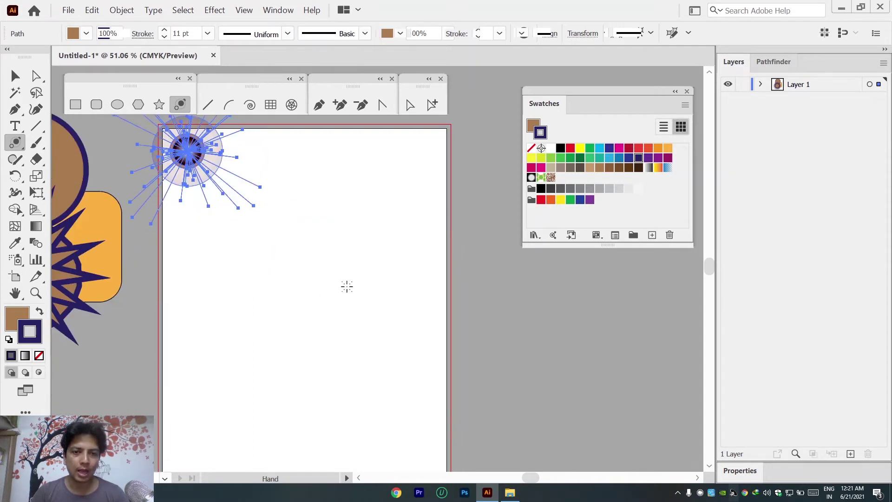
left_click_drag(398, 406, 413, 433)
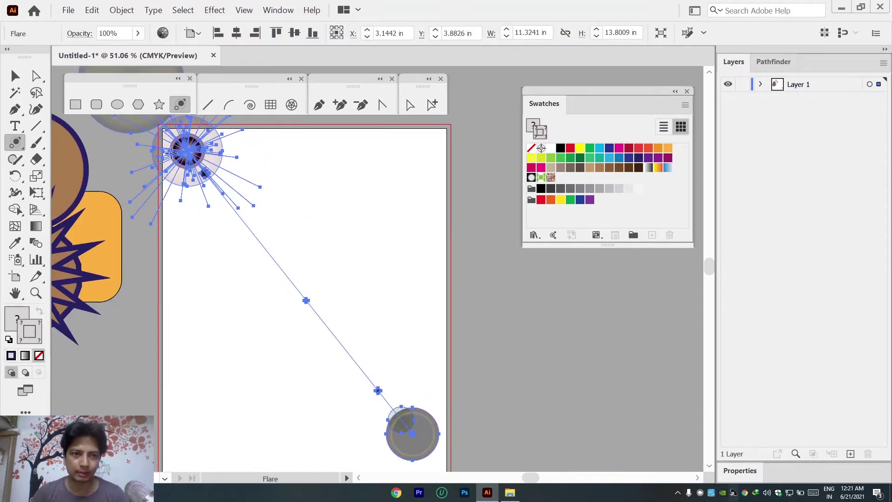
scroll(432, 384, "up", 3)
scroll(412, 358, "down", 2)
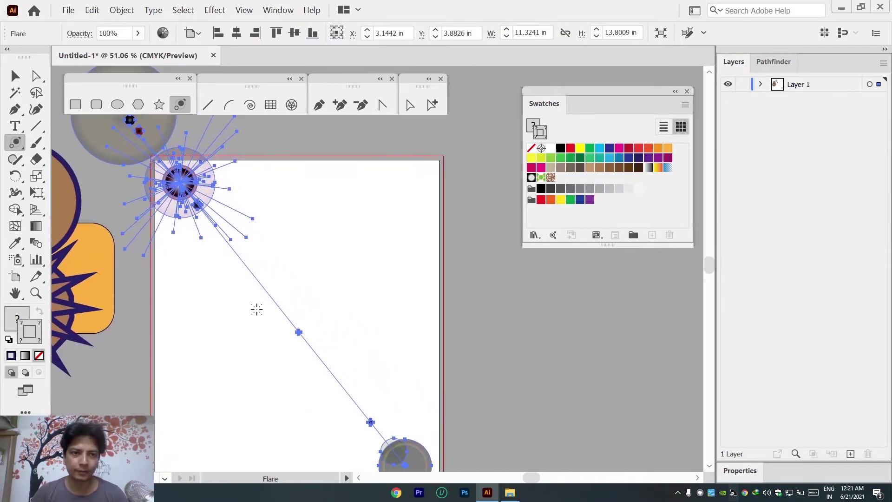
left_click(23, 79)
scroll(160, 188, "down", 2)
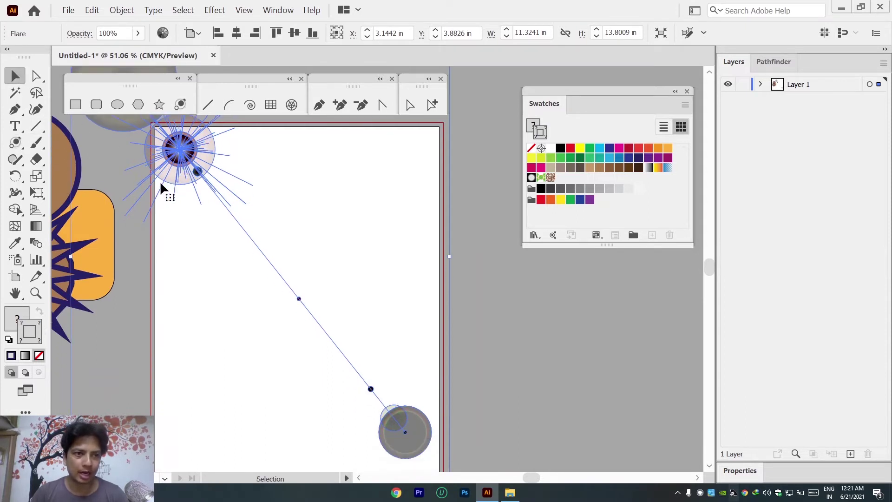
left_click(215, 239)
scroll(192, 211, "down", 2)
scroll(188, 204, "up", 4)
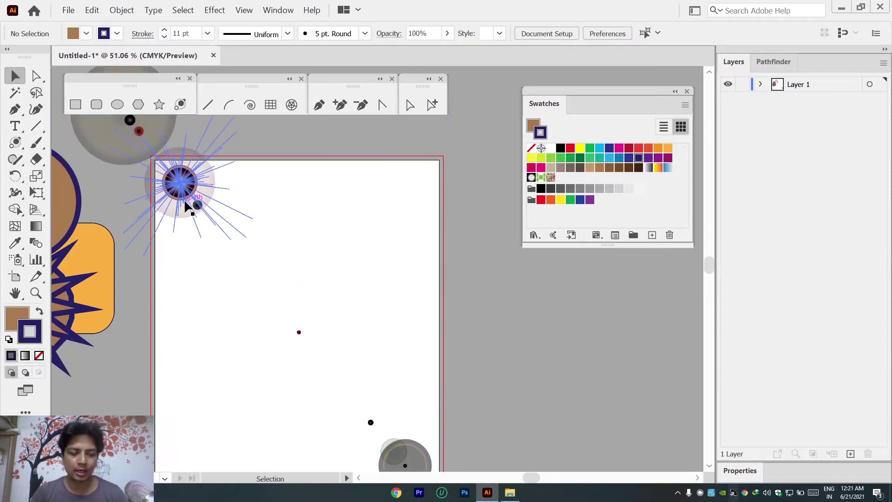
Step: Examine the flare and its rings on the artboard at several magnifications
left_click(229, 193, "ctrl+alt")
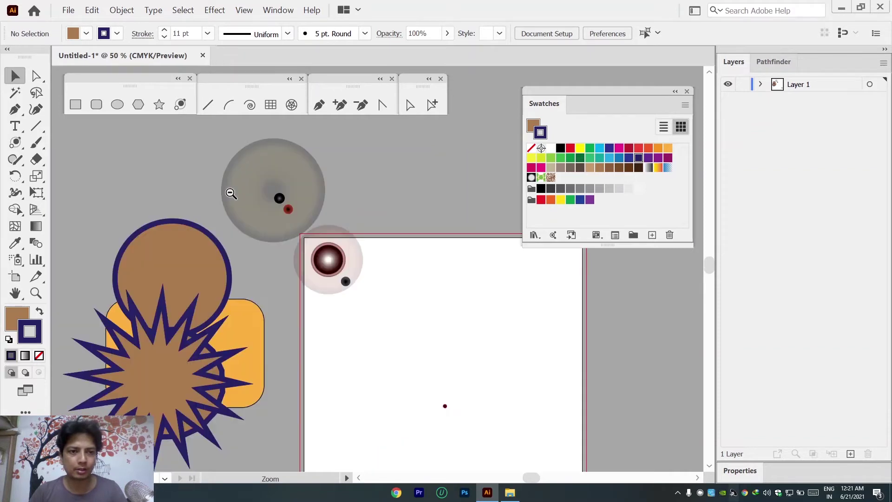
left_click_drag(351, 263, 270, 205)
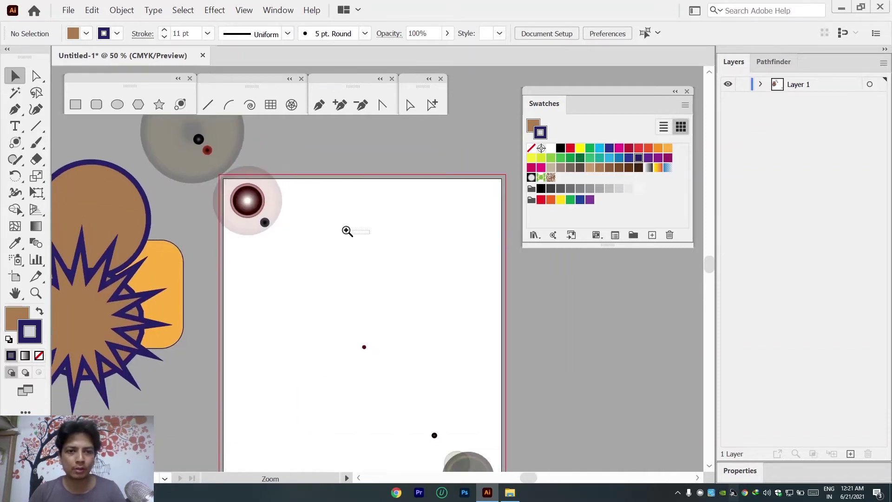
left_click(340, 230, "ctrl+alt")
left_click(342, 236, "ctrl+alt")
left_click_drag(351, 281, 382, 305)
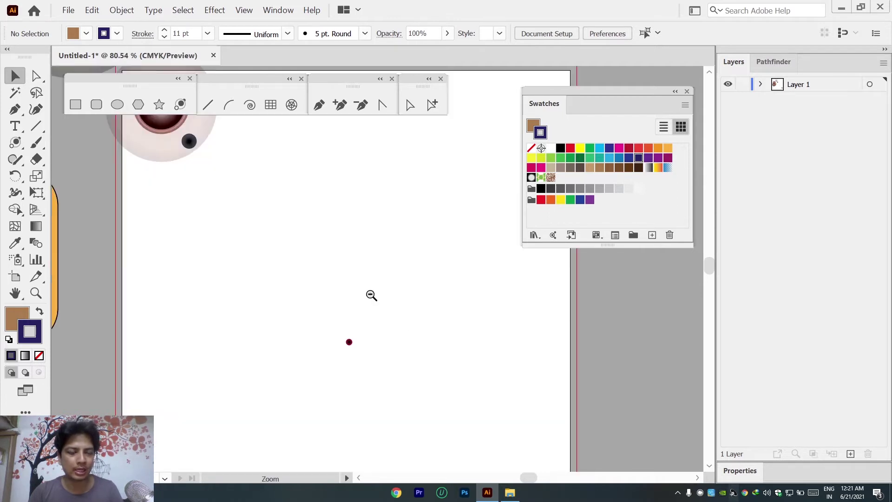
left_click(371, 295, "alt")
left_click(371, 294, "alt")
left_click(371, 293, "alt")
left_click(370, 294, "alt")
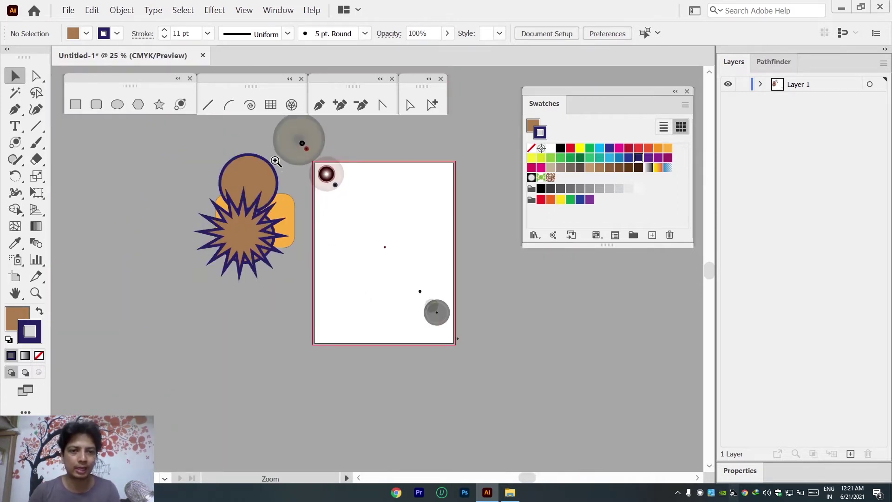
left_click_drag(276, 161, 510, 266)
left_click_drag(394, 237, 394, 317)
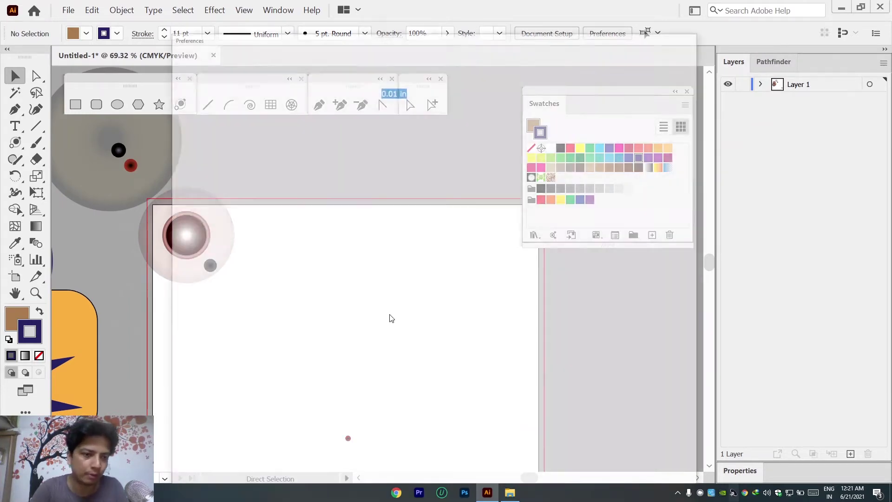
Step: Turn on Animated Zoom under GPU Performance in the Performance preferences
key("ctrl+k")
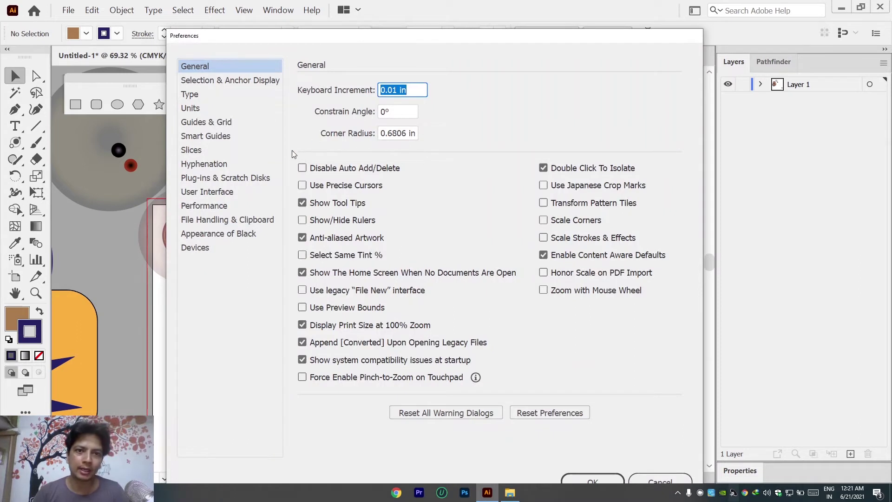
left_click(203, 207)
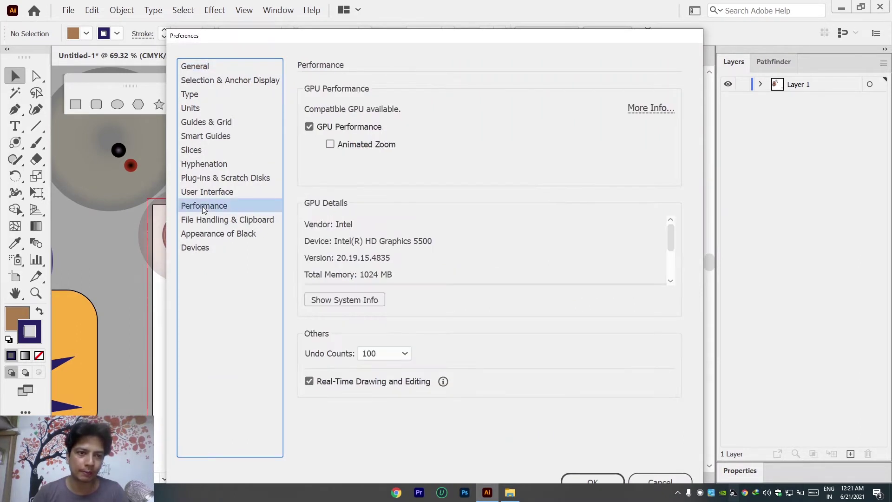
left_click(331, 145)
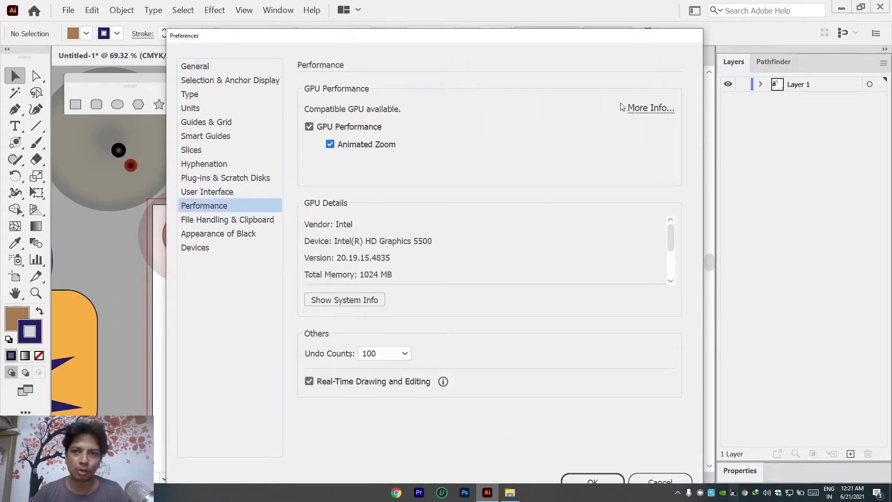
left_click(586, 481)
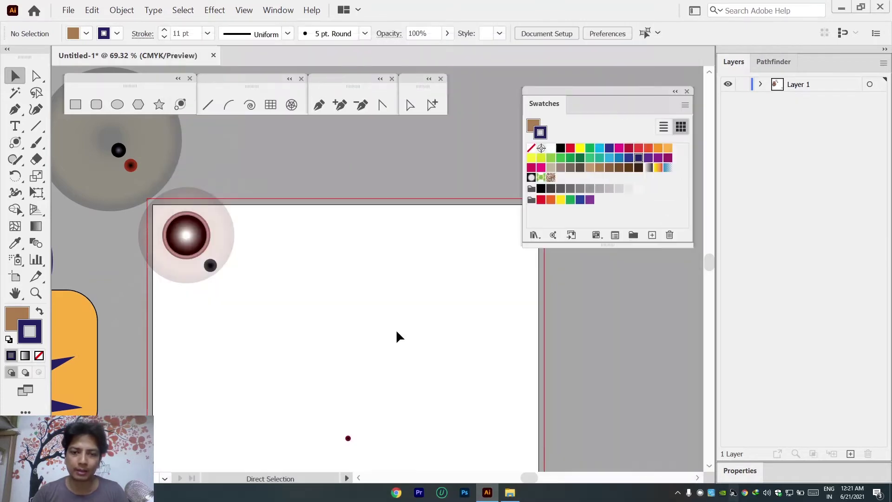
Step: Test the animated zoom by smoothly magnifying and shrinking the view of the artboard
key("ctrl+space")
left_click_drag(420, 283, 349, 285)
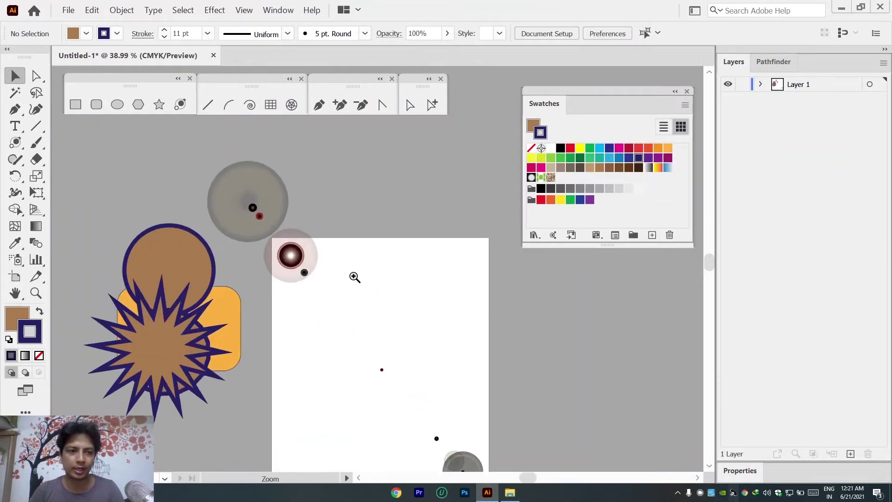
key("ctrl+space")
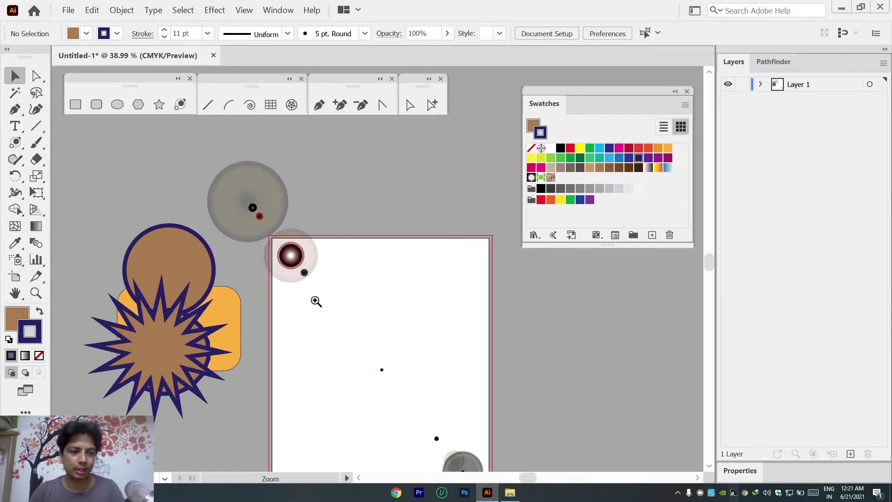
left_click_drag(314, 301, 382, 294)
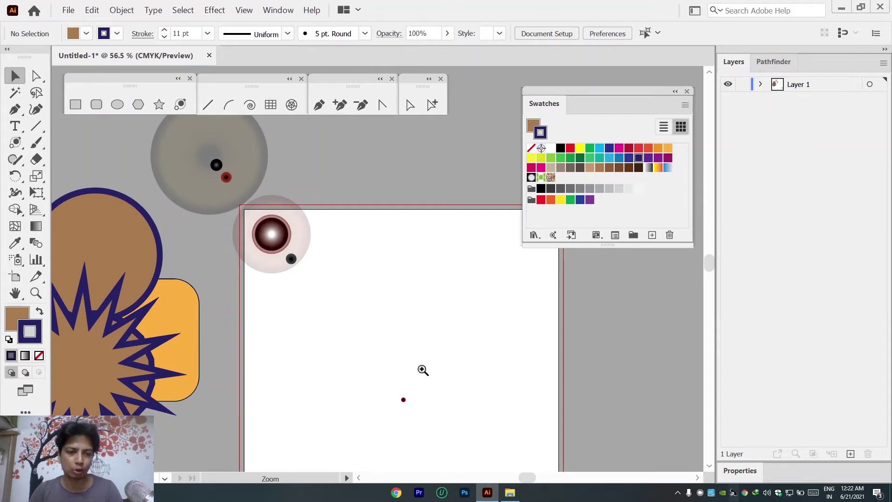
left_click_drag(558, 265, 528, 328)
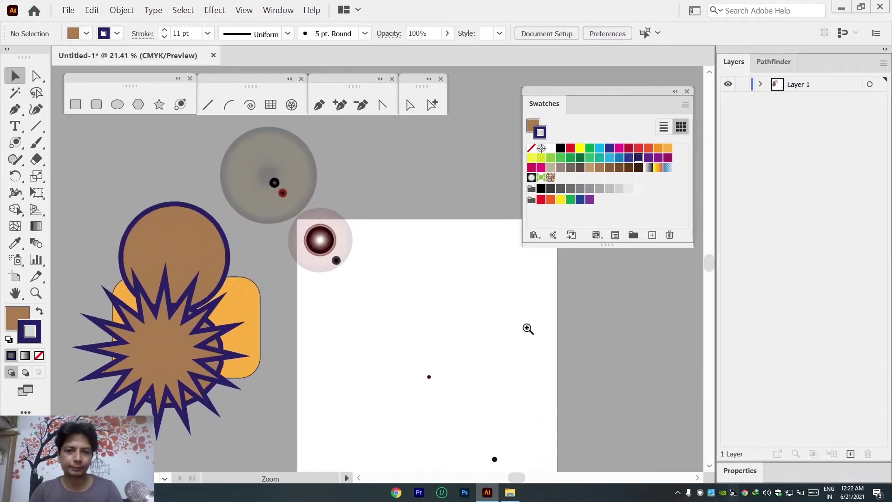
left_click_drag(417, 298, 416, 297)
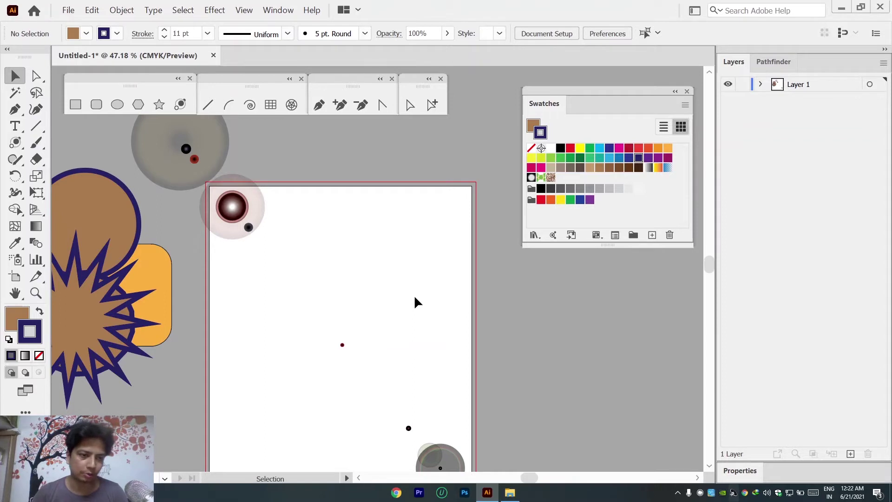
Step: Delete the flare from the artboard
left_click(219, 194)
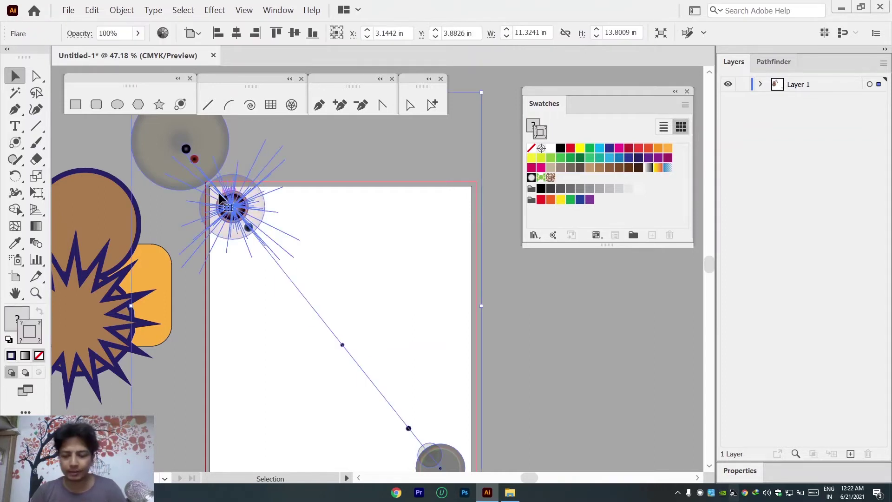
key("Delete")
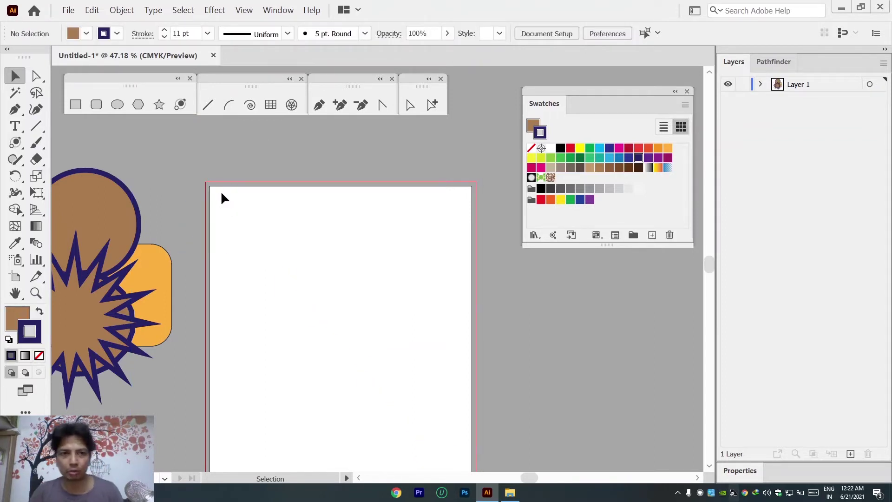
Step: Draw four separate straight lines on the artboard with the Line Segment tool: one near-vertical and three slanted, two of them crossing
left_click(208, 106)
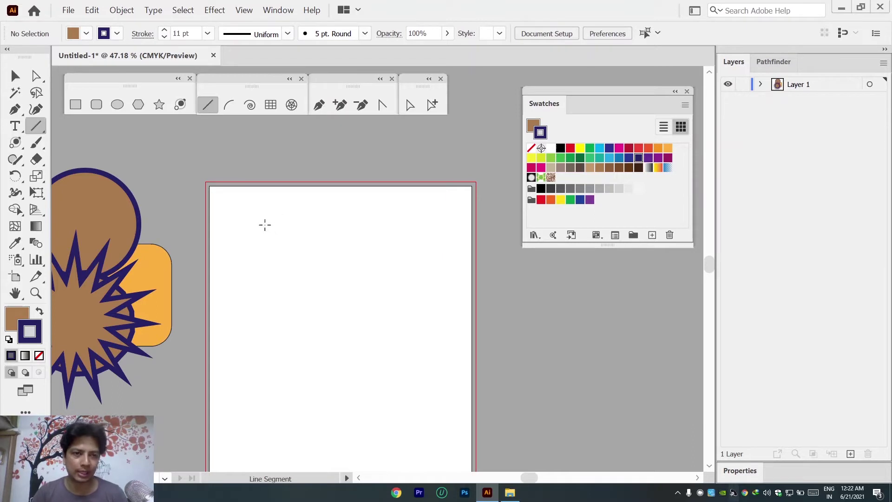
left_click_drag(233, 203, 326, 242)
mouse_move(379, 209)
left_mouse_down()
mouse_move(386, 223)
mouse_move(381, 331)
left_mouse_up()
left_click_drag(314, 280, 256, 360)
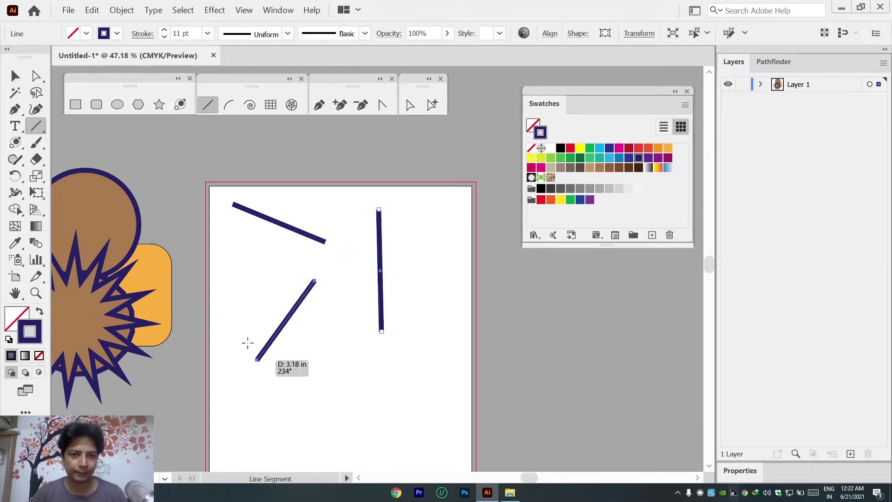
left_click_drag(210, 249, 319, 393)
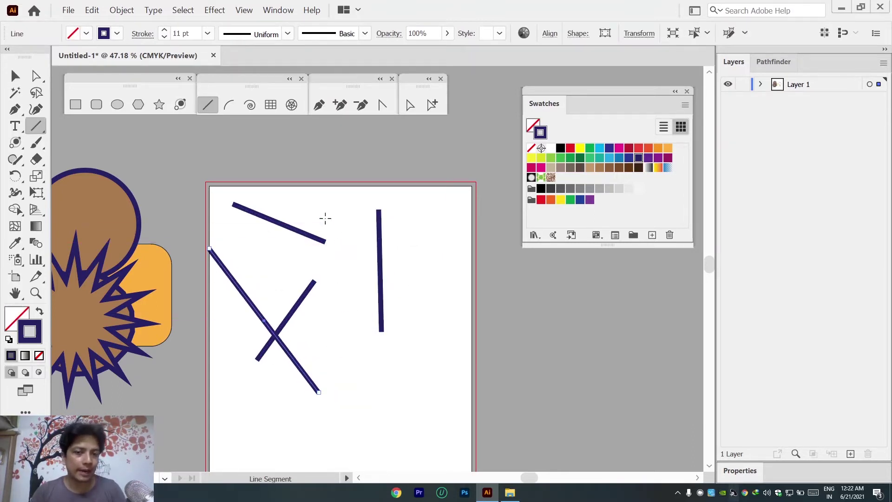
Step: Move the uppermost slanted line slightly right and down, and deselect it
left_click(15, 76)
left_click(238, 262)
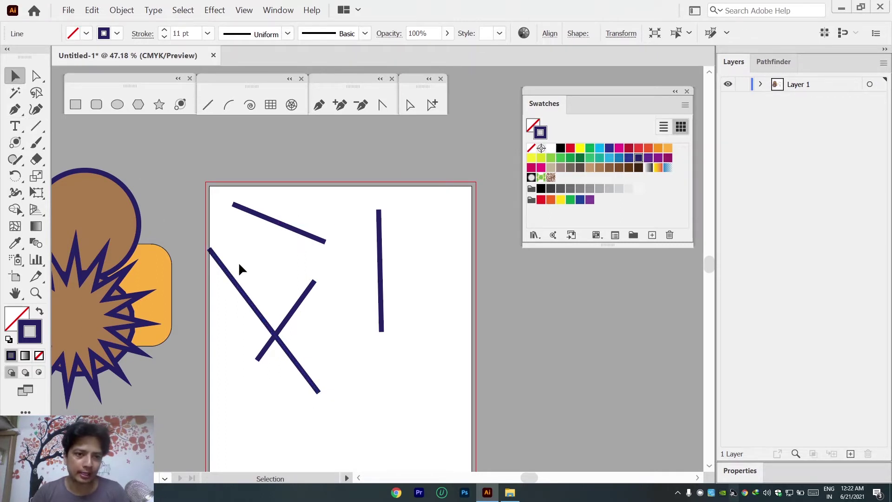
left_click_drag(308, 236, 325, 243)
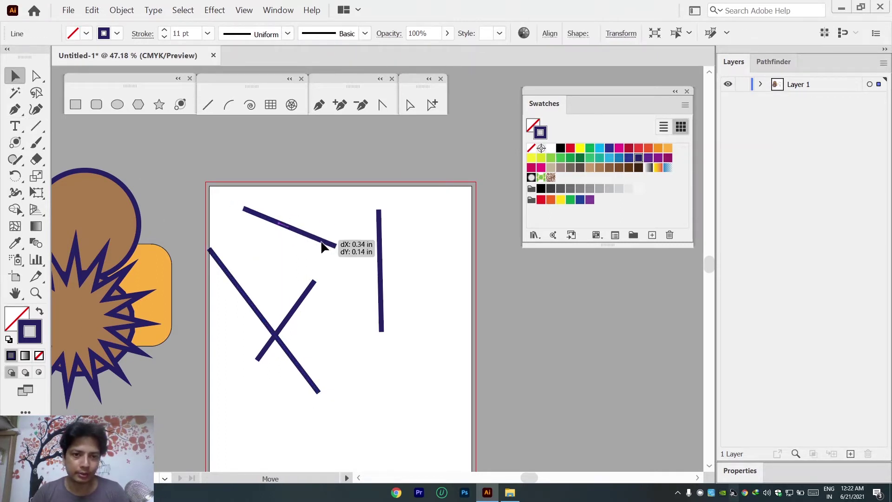
left_click(238, 219)
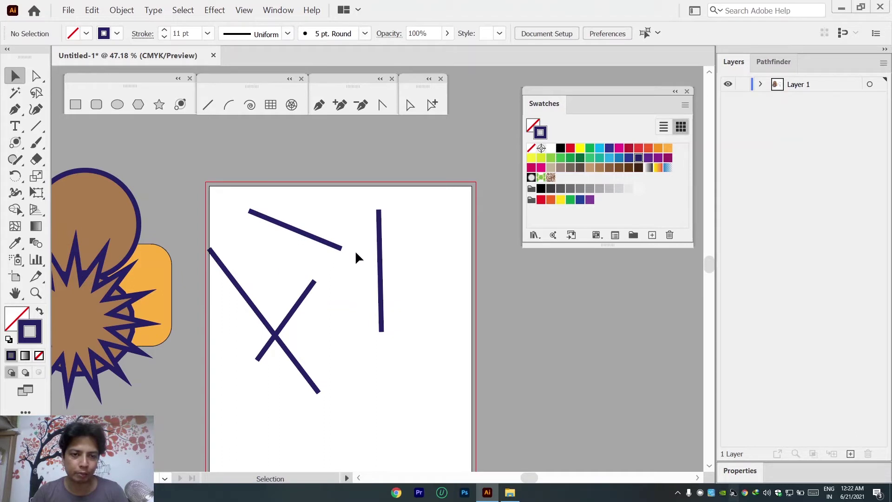
Step: Select the uppermost slanted line and open the full stroke settings for it
left_click(299, 237)
key("ctrl+space")
left_click_drag(241, 210, 296, 345)
left_click(232, 313)
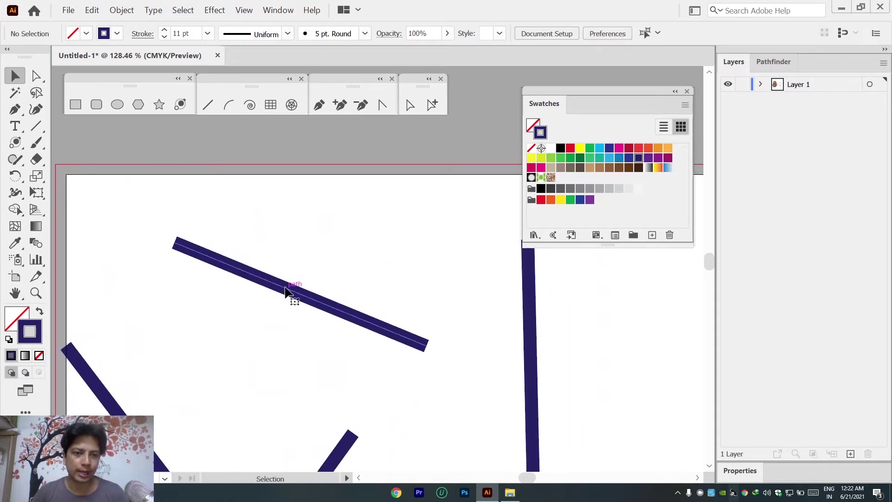
left_click(284, 291)
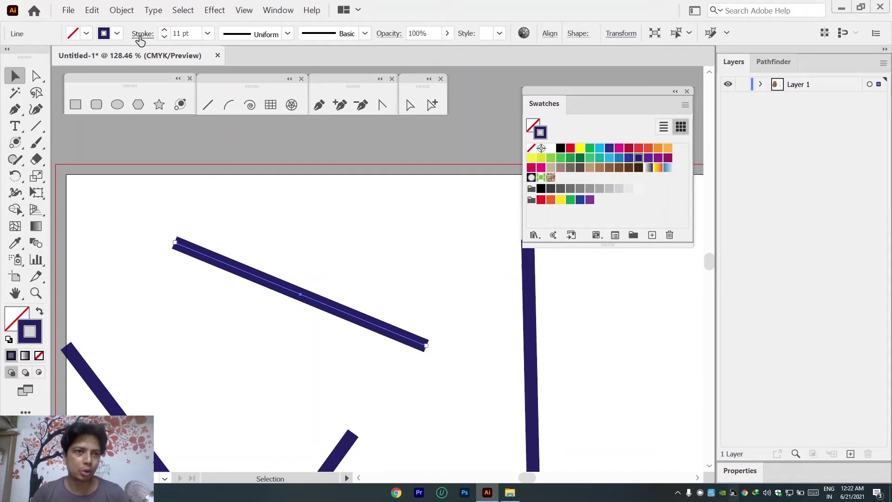
left_click(270, 15)
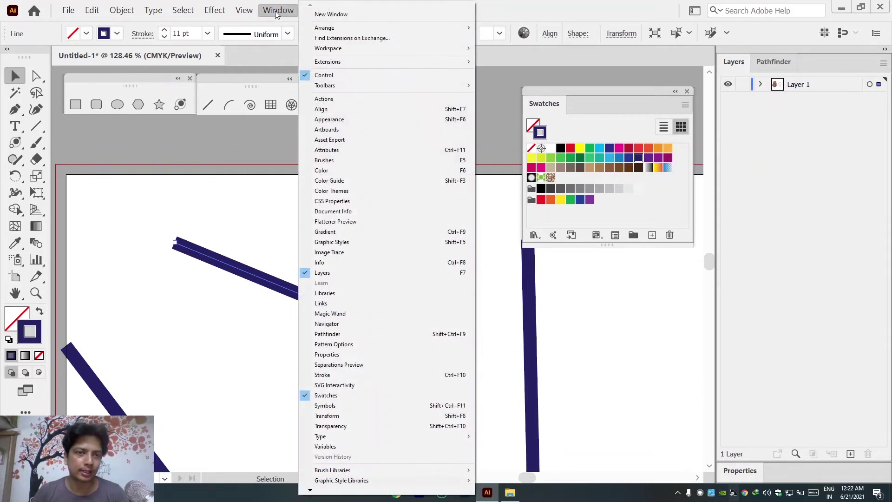
left_click(321, 375)
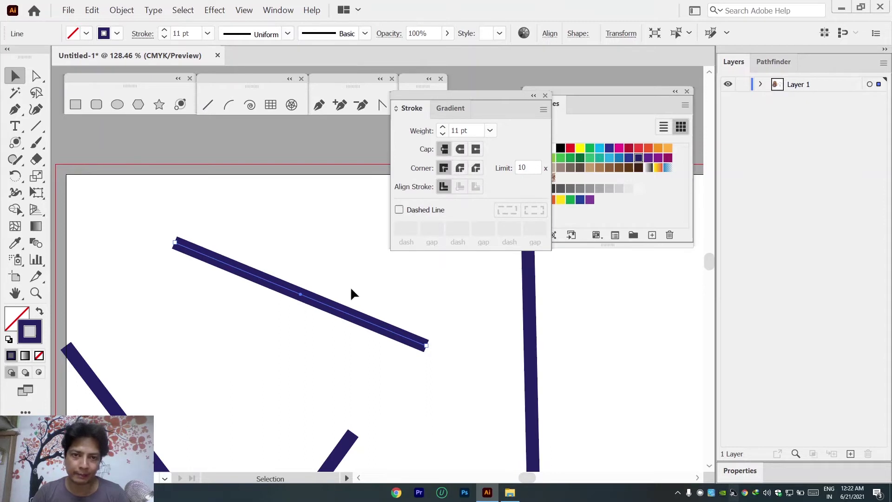
Step: Compare round and butt caps on the selected slanted line and leave it with the round cap
left_click(459, 149)
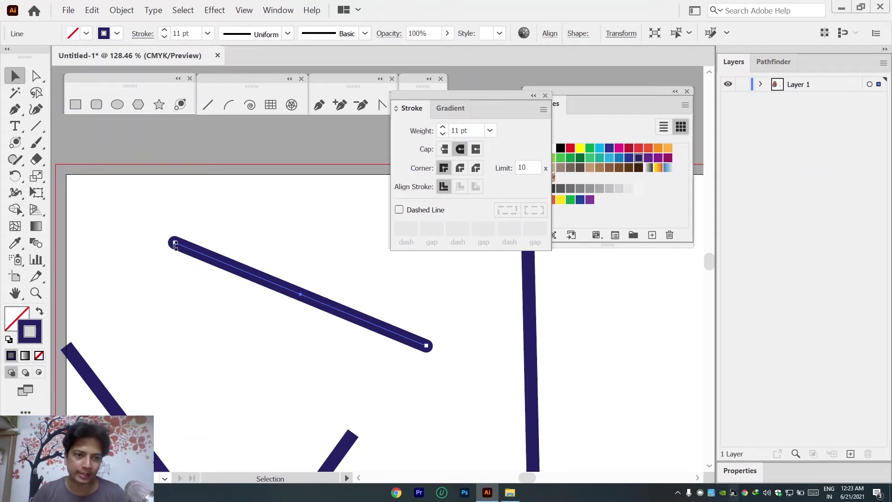
left_click(444, 150)
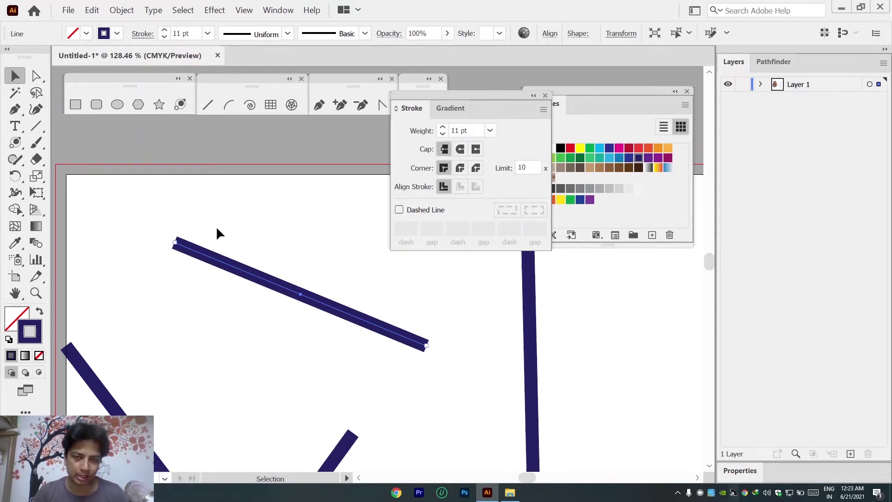
left_click(460, 149)
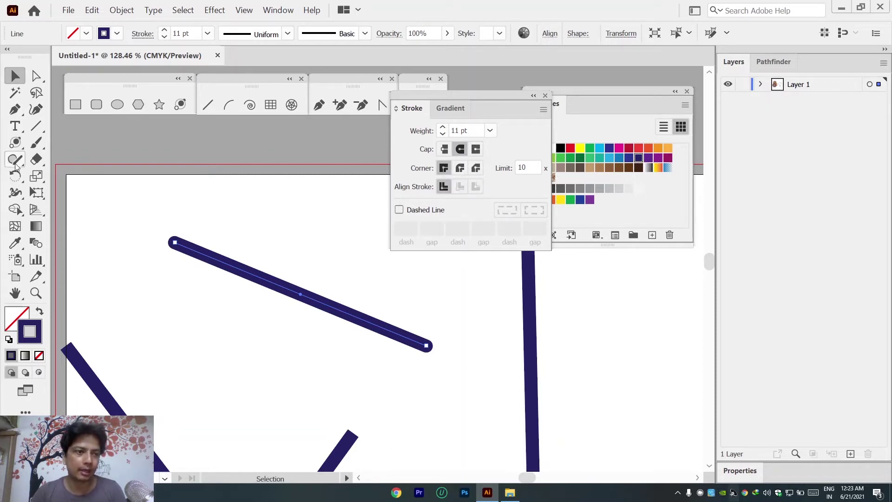
Step: Draw a small rectangle near the artboard's upper-left corner and give its stroke round-join corners
left_click(76, 105)
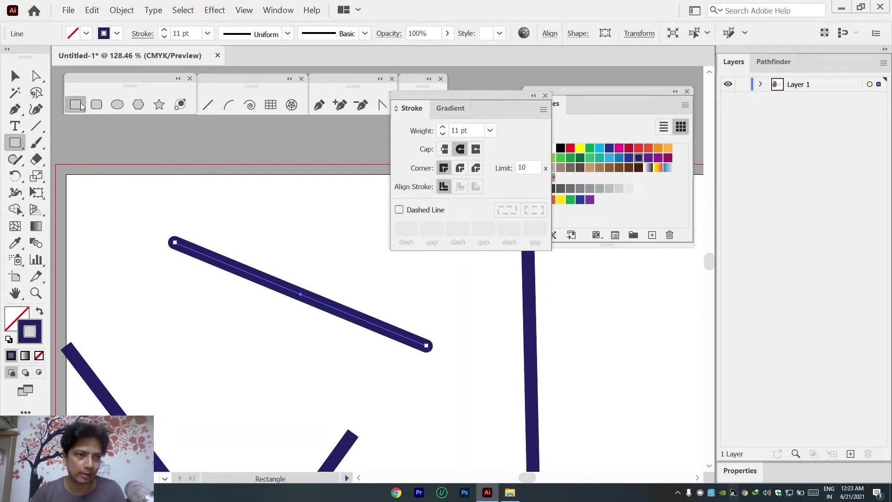
left_click_drag(139, 186, 248, 243)
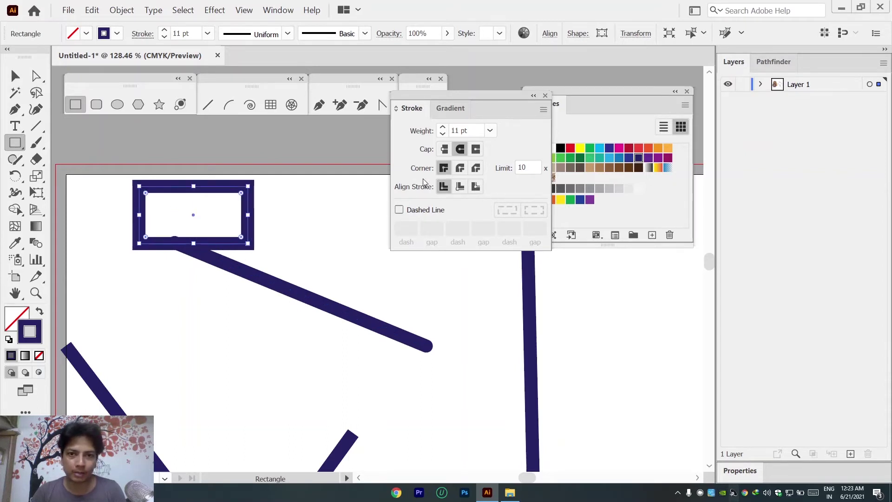
left_click(459, 169)
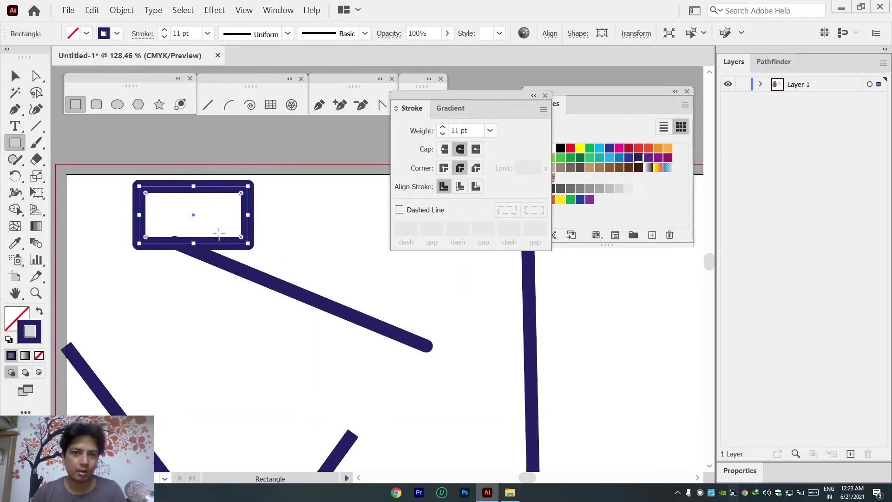
Step: Compare the centre, outside and inside stroke alignments on the rectangle and leave its stroke aligned to the inside
left_click(472, 191)
left_click(460, 187)
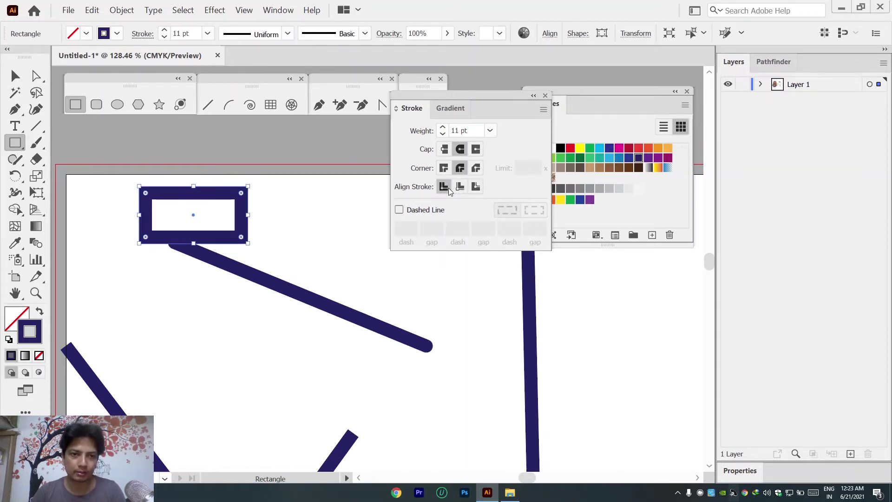
left_click(445, 188)
left_click(476, 188)
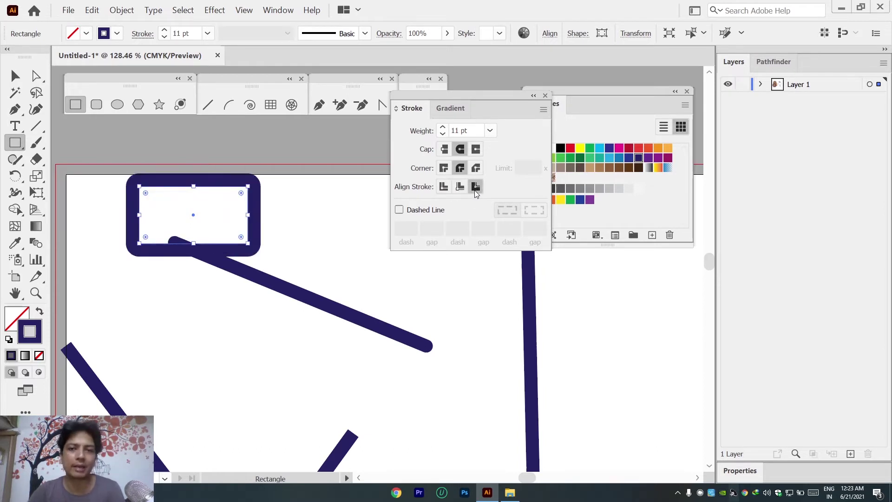
left_click(442, 187)
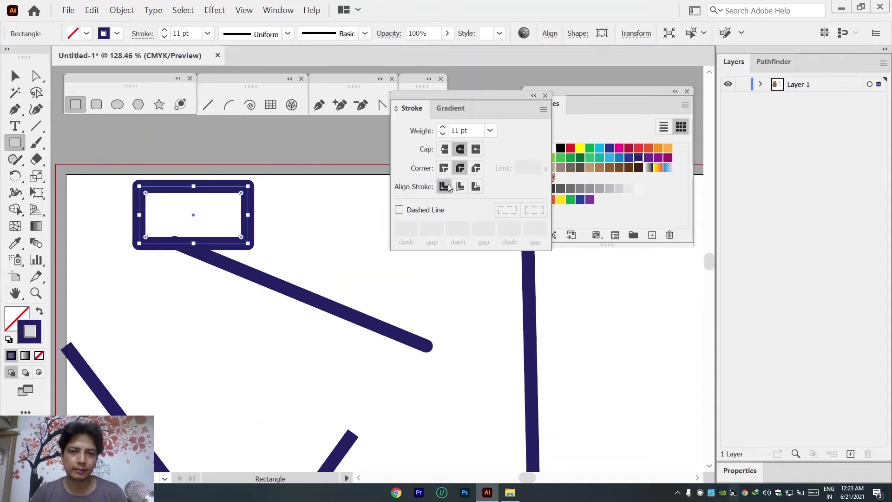
left_click(457, 187)
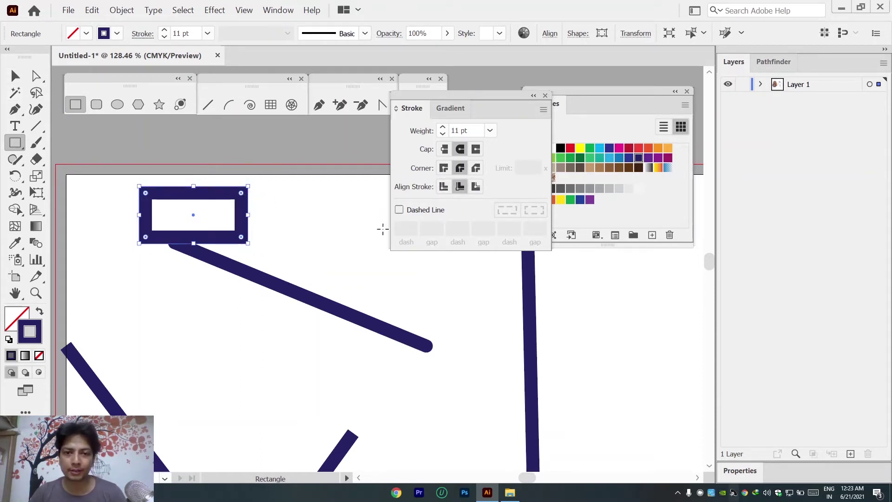
Step: Make the rectangle's stroke a dashed line, trying a 1 pt dash before setting the dash to 5 pt
left_click(399, 210)
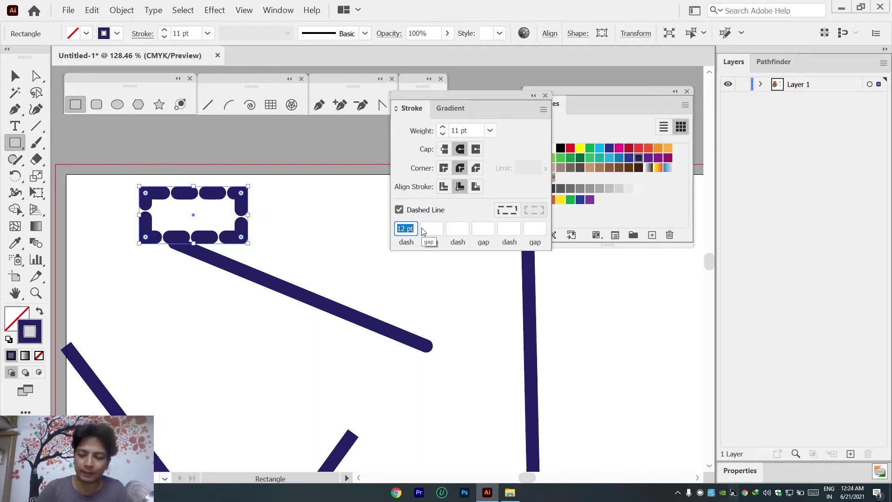
type("1")
key("Tab")
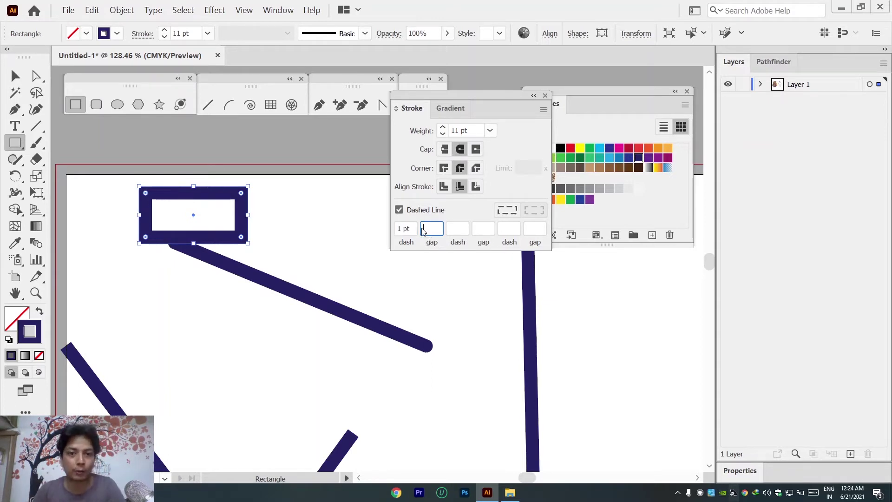
left_click(409, 227)
type("5")
key("Tab")
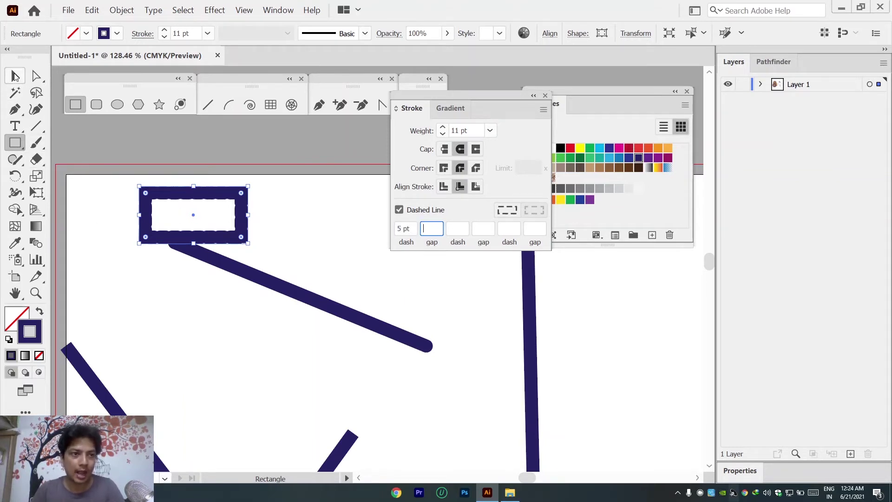
Step: Enlarge the dashed rectangle from its lower-right corner until it extends far past the artboard's right edge, and deselect it
key("v")
scroll(195, 228, "down", 4)
scroll(194, 228, "up", 3)
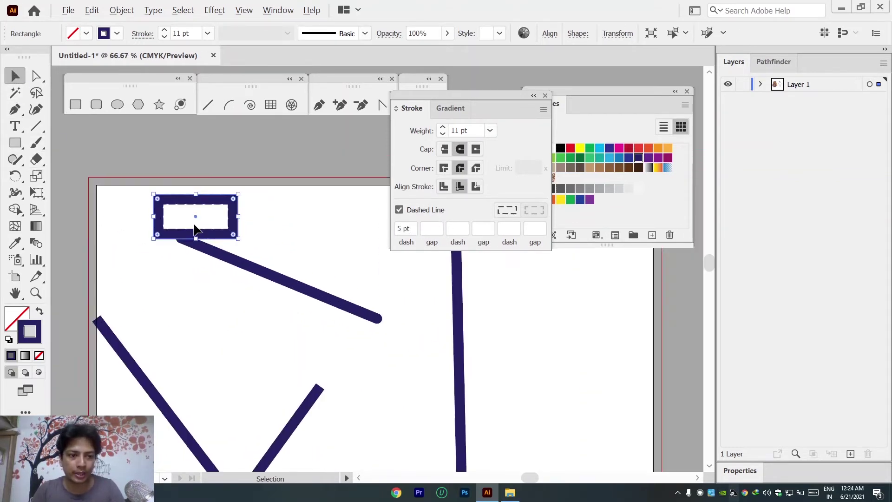
scroll(194, 229, "down", 3)
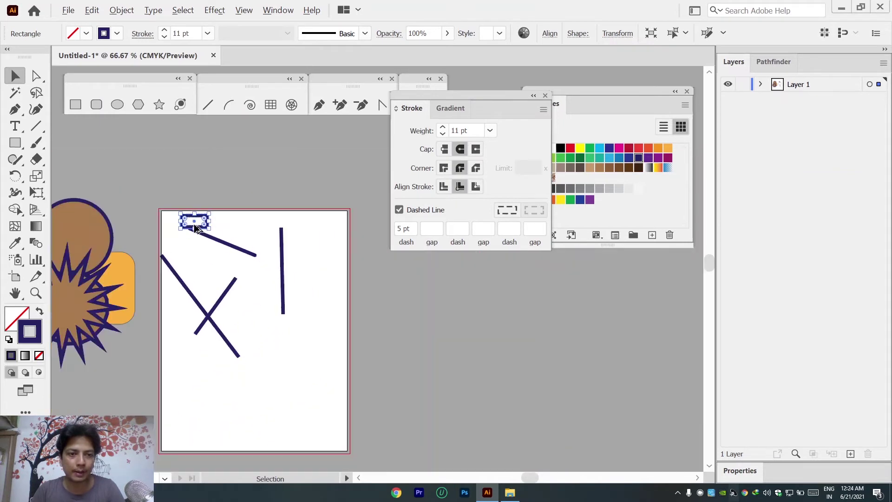
left_click_drag(210, 229, 586, 446)
left_click(600, 346)
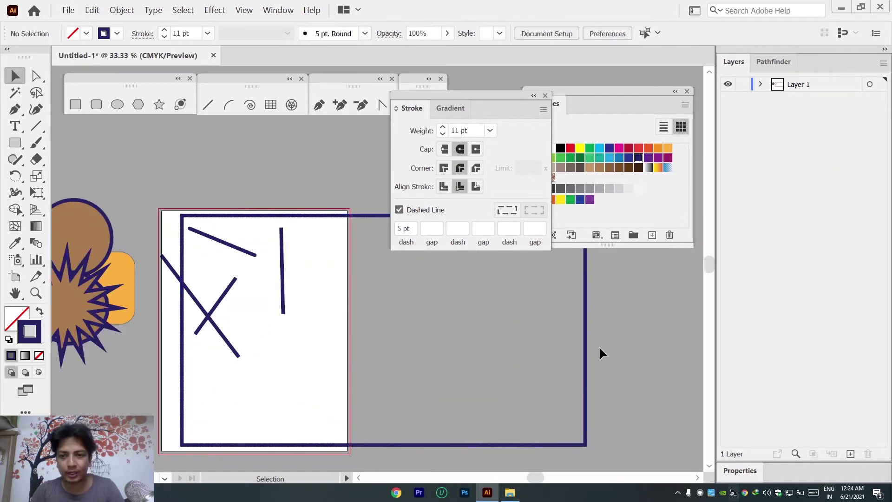
Step: Select the enlarged rectangle by its right edge and set its dash length to 10 pt
scroll(590, 336, "up", 5)
scroll(589, 336, "up", 3)
left_click_drag(561, 330, 329, 358)
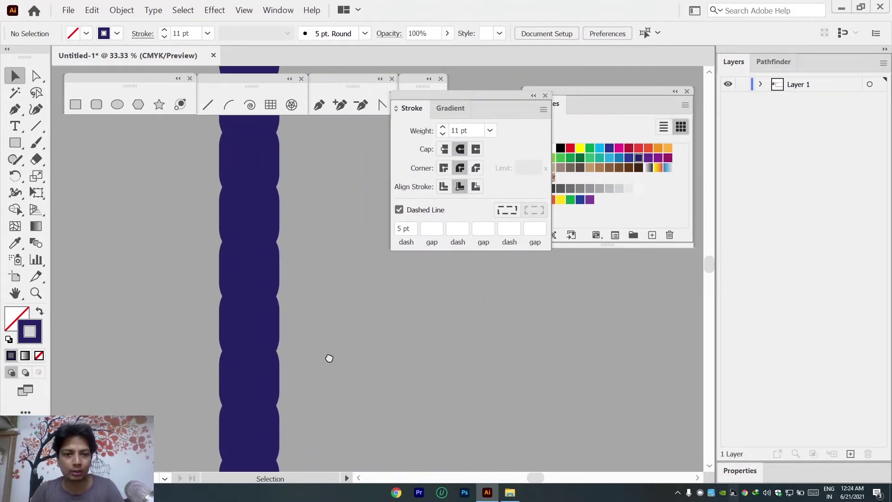
left_click_drag(418, 234, 344, 231)
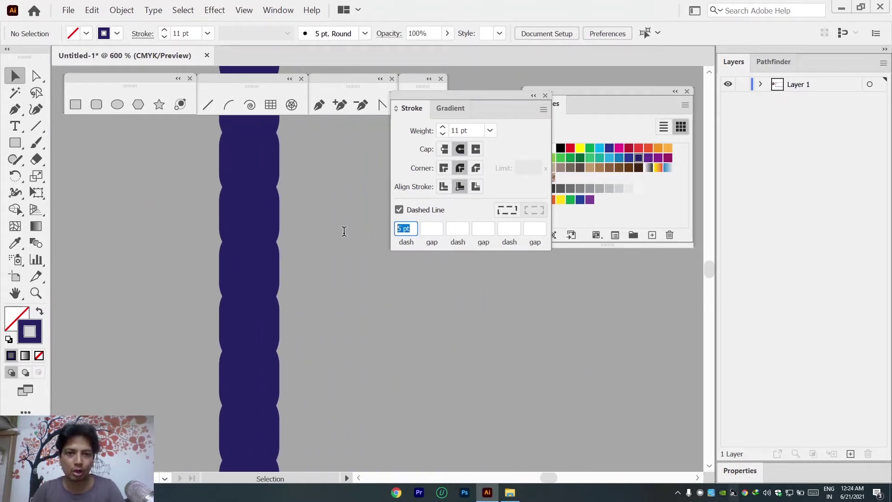
type("10")
key("Tab")
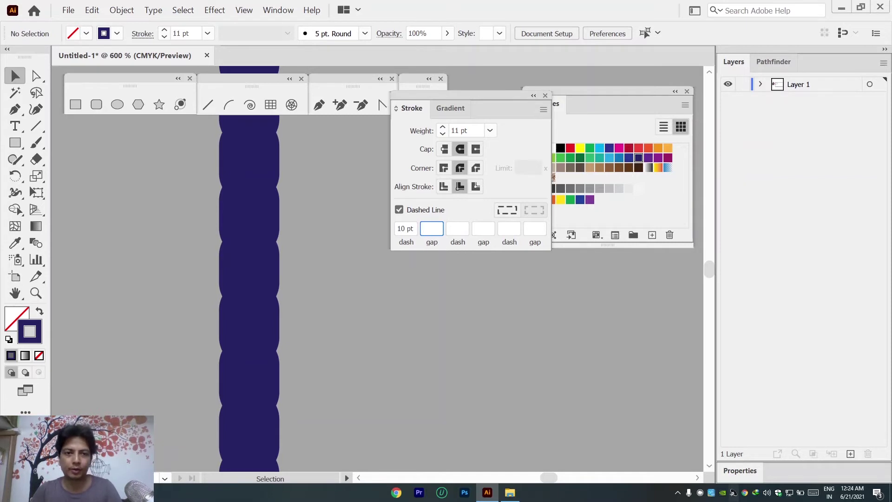
left_click(242, 247)
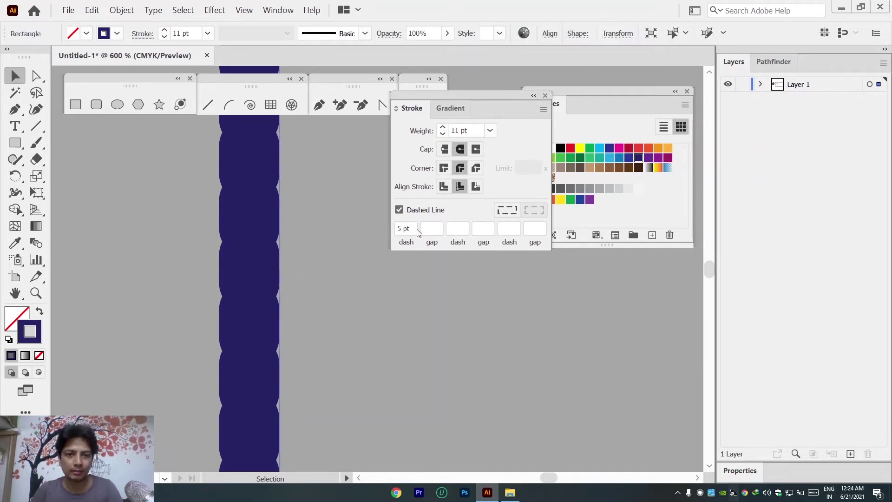
left_click_drag(418, 232, 350, 218)
type("10")
key("Tab")
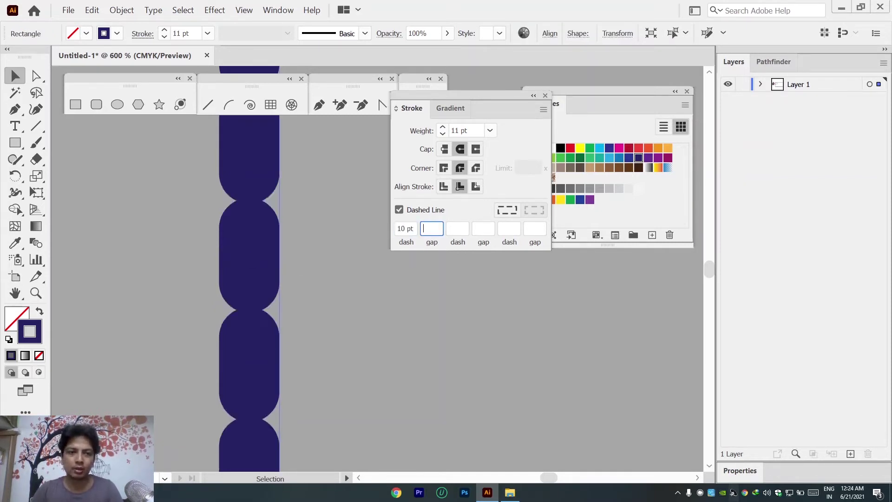
Step: Set the rectangle's stroke pattern to a 1 pt dash with a 10 pt gap
scroll(216, 209, "down", 2)
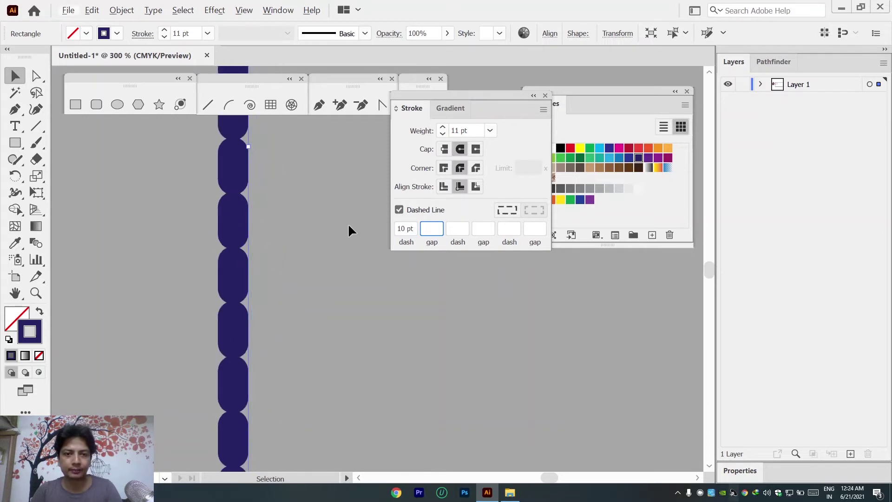
left_click(414, 230)
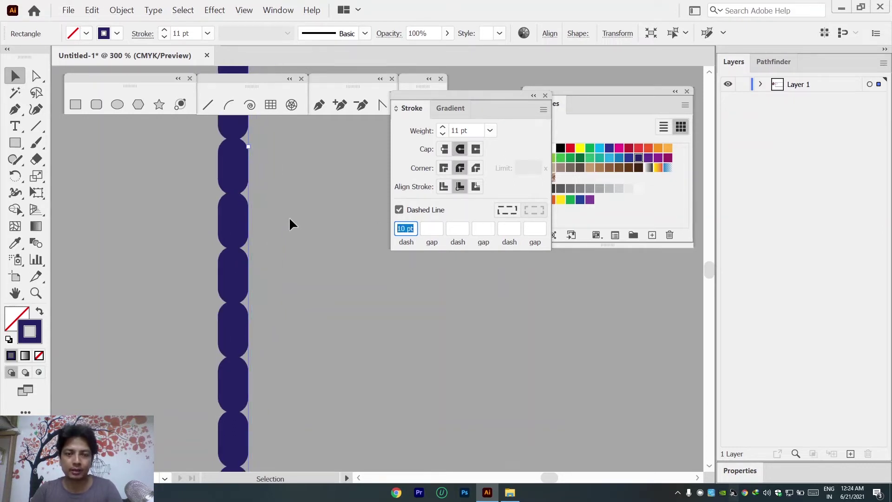
type("1")
key("Tab")
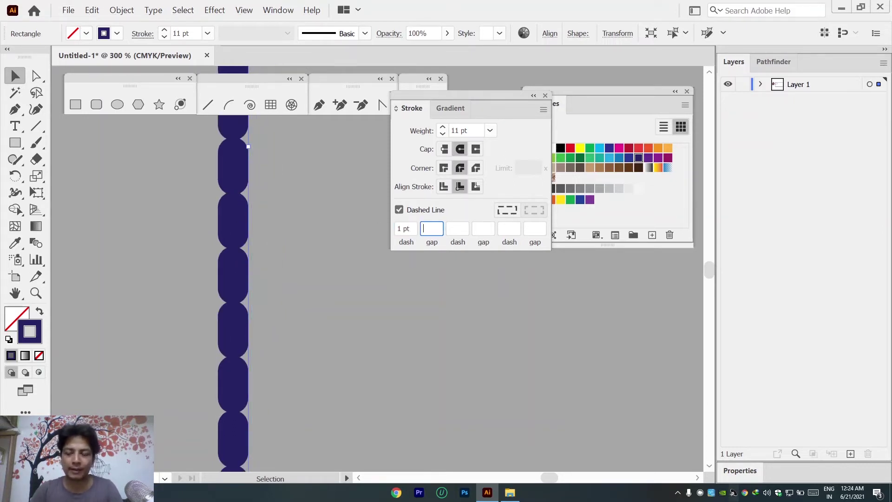
type("10")
key("Tab")
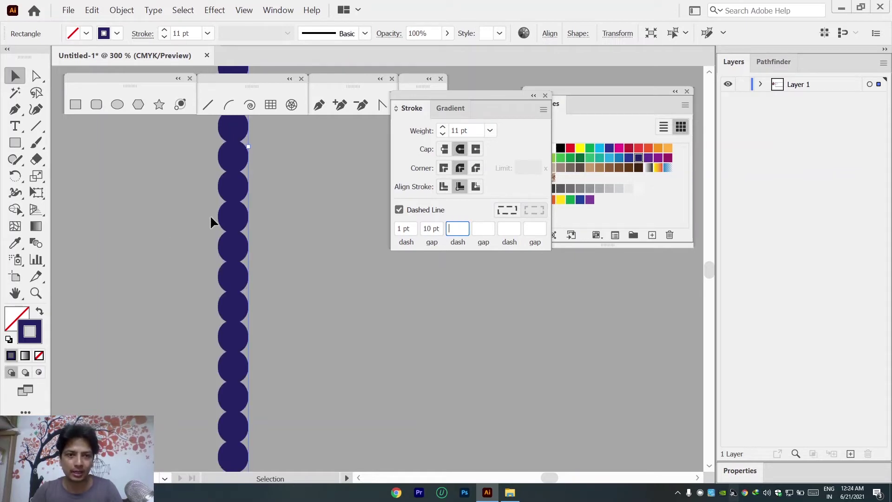
Step: Try a second dash value of 0 pt in the rectangle's dash pattern and clear it again
type("0")
scroll(210, 222, "down", 4)
left_click_drag(186, 139, 237, 385)
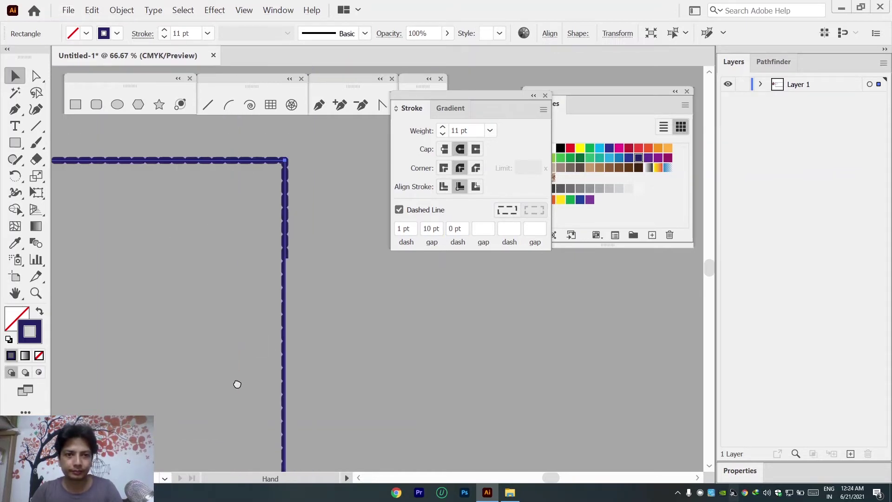
scroll(271, 269, "up", 2)
scroll(274, 258, "up", 5)
left_click_drag(275, 258, 231, 400)
left_click(455, 228)
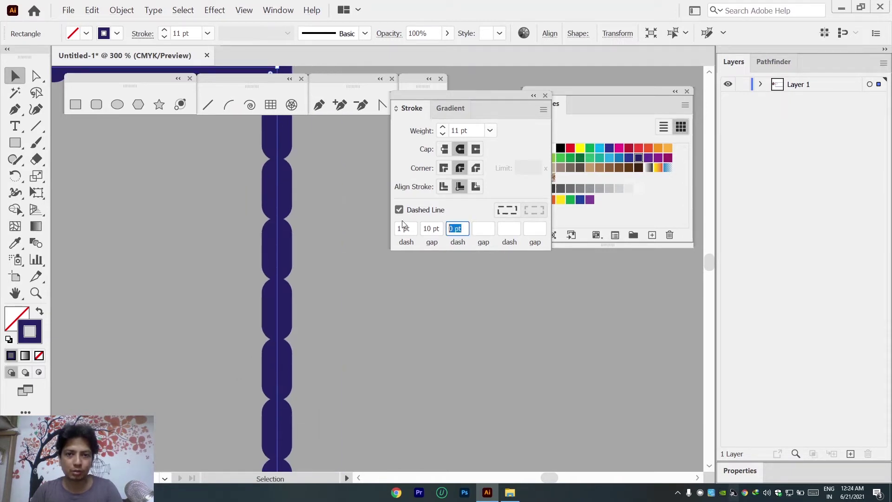
type("0")
key("Tab")
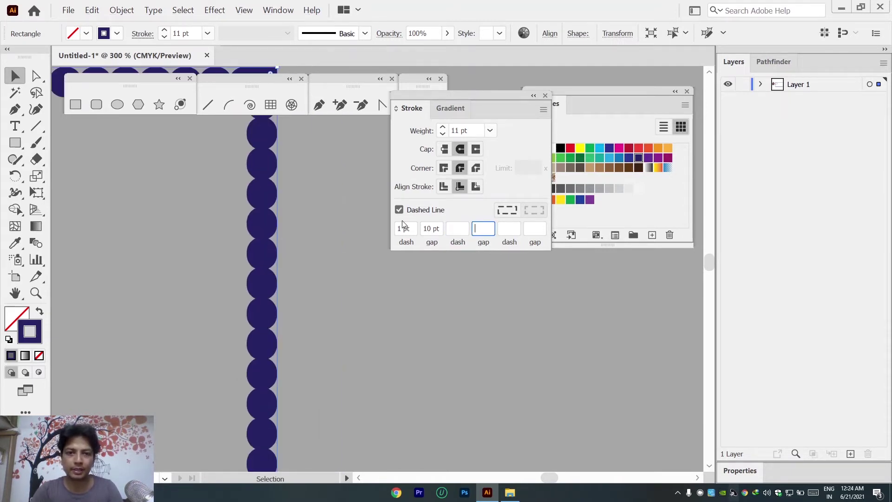
Step: Increase the gap in the rectangle's dash pattern to 15 pt and deselect the rectangle
key("shift+Tab")
key("shift+Tab")
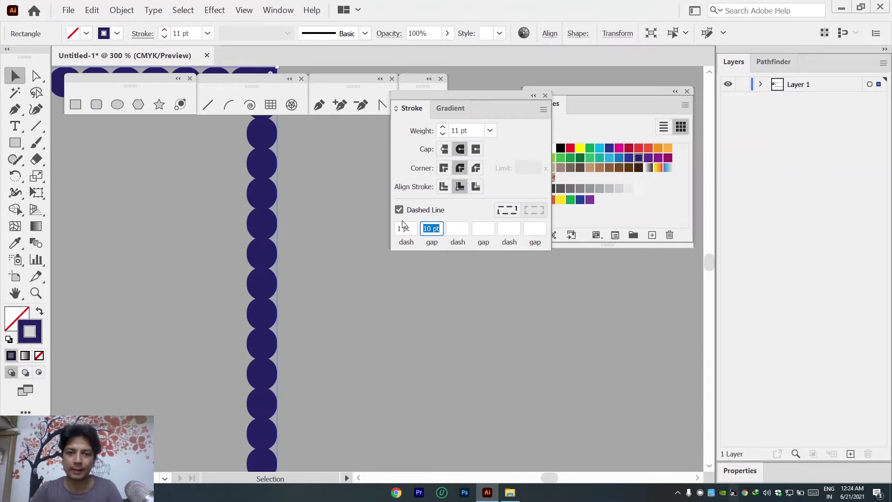
type("15")
key("Tab")
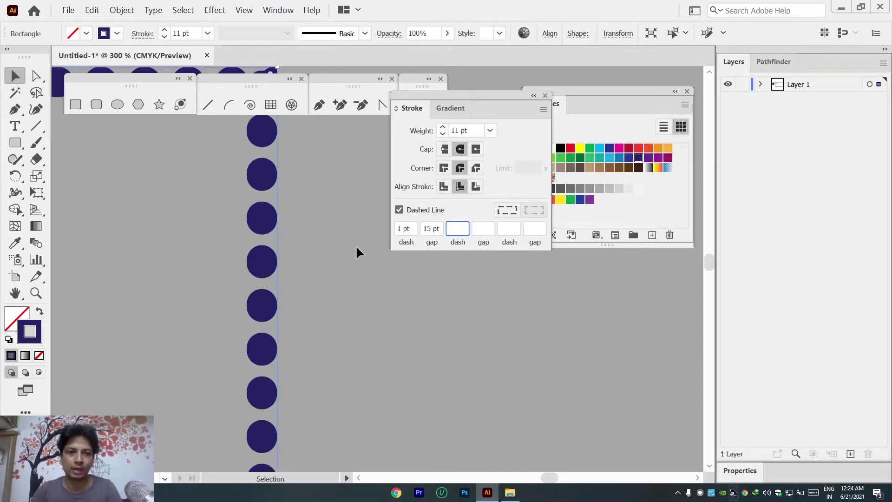
scroll(292, 226, "down", 1)
scroll(292, 226, "down", 4)
left_click(179, 252)
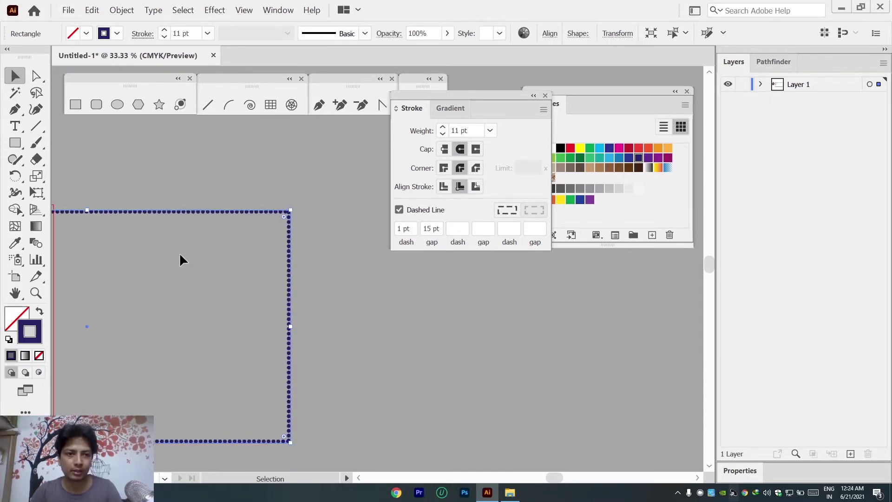
Step: Inspect the dotted outline along the rectangle's upper edge, and delete the rectangle
scroll(183, 251, "up", 2)
left_click_drag(226, 246, 303, 292)
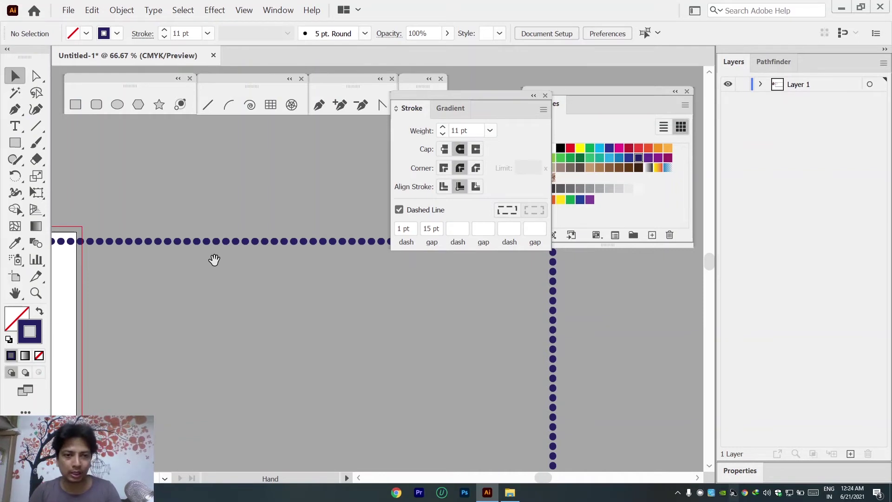
mouse_move(213, 261)
left_mouse_down()
mouse_move(307, 281)
mouse_move(450, 283)
left_mouse_up()
mouse_move(237, 290)
left_mouse_down()
mouse_move(253, 263)
mouse_move(161, 275)
mouse_move(172, 251)
mouse_move(108, 292)
left_mouse_up()
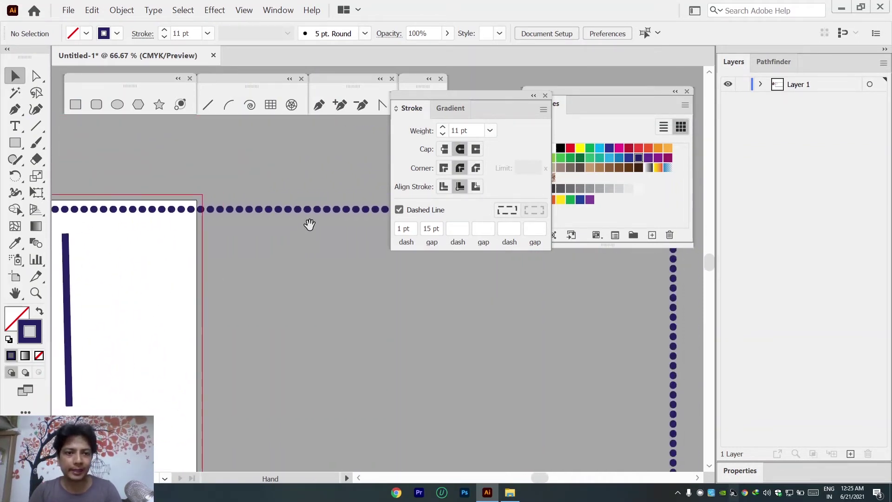
left_click(353, 236)
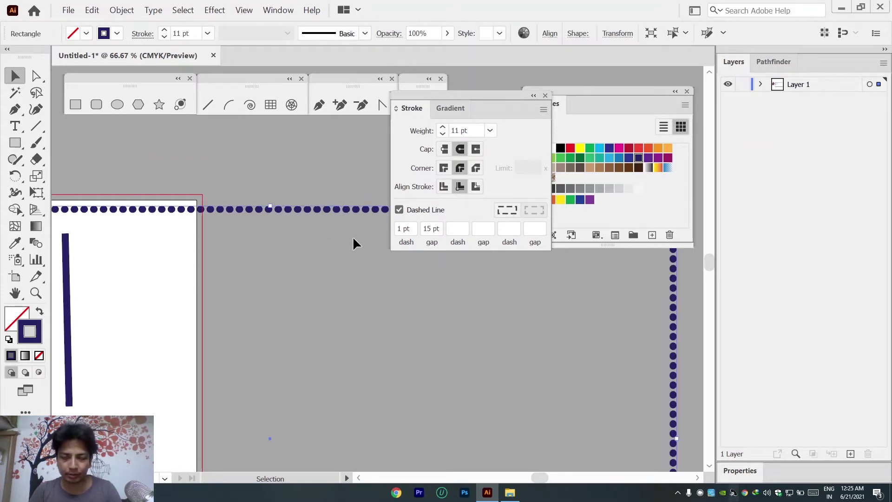
key("Delete")
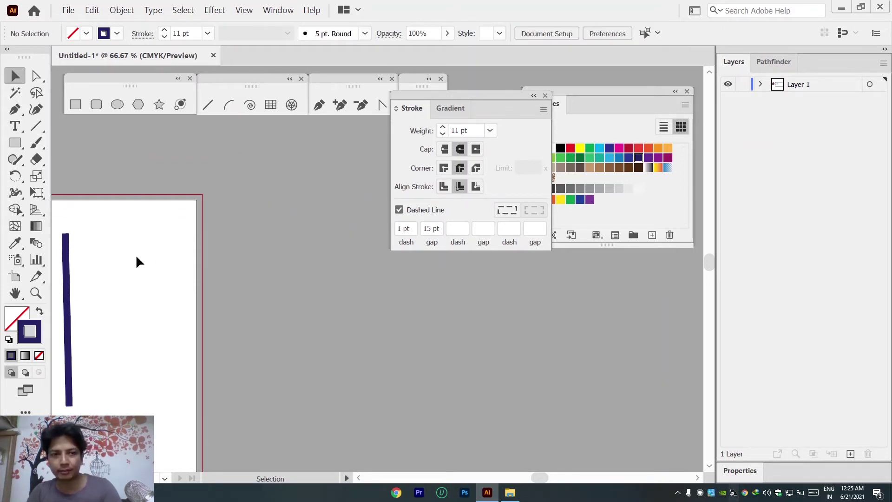
Step: Select all the lines and shapes on and beside the artboard and delete them
left_click_drag(48, 264, 260, 235)
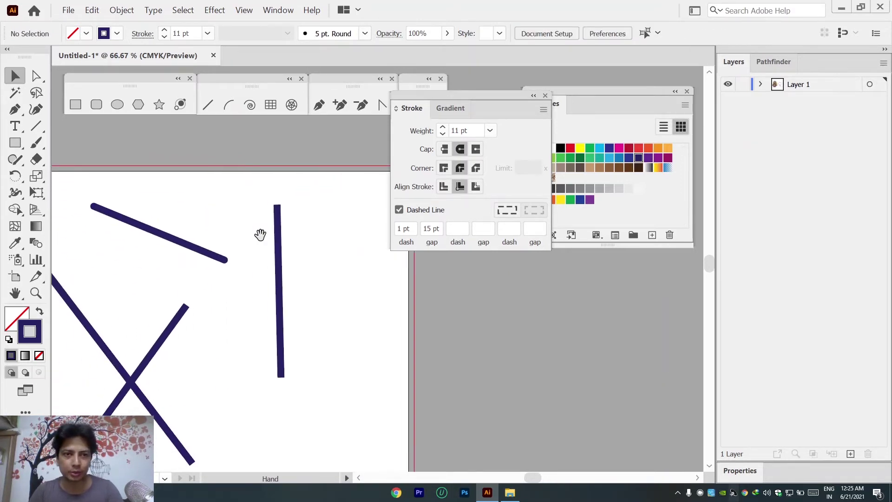
left_click(229, 105)
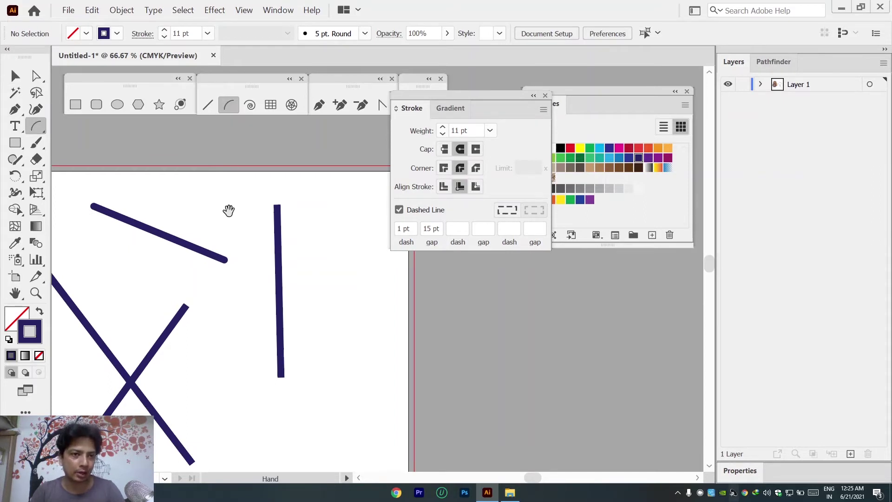
left_click_drag(229, 207, 235, 166)
key("ctrl+a")
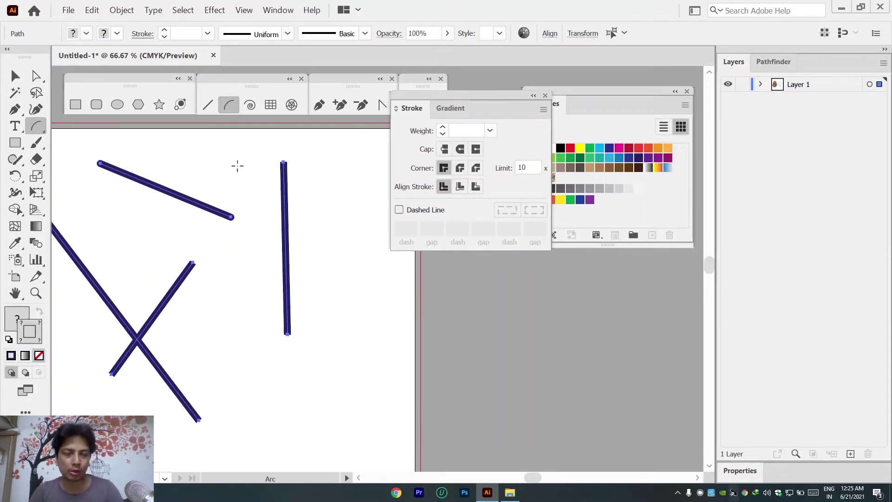
key("ctrl+minus")
key("ctrl+minus")
key("ctrl+minus")
key("ctrl+minus")
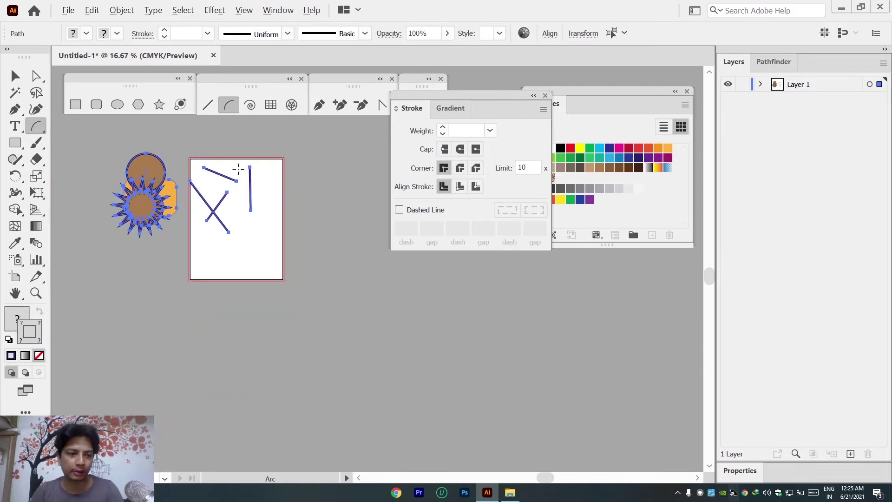
key("Delete")
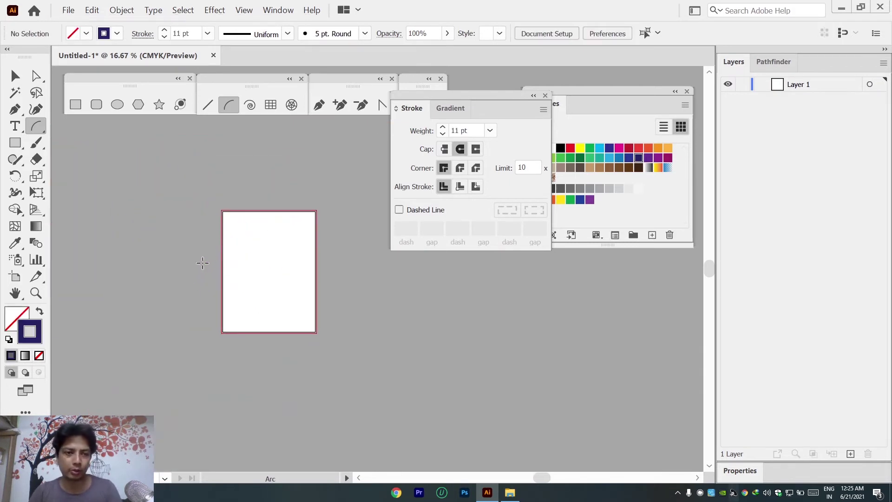
Step: Close the floating Stroke and Swatches panels to clear the area over the artboard
key("ctrl+0")
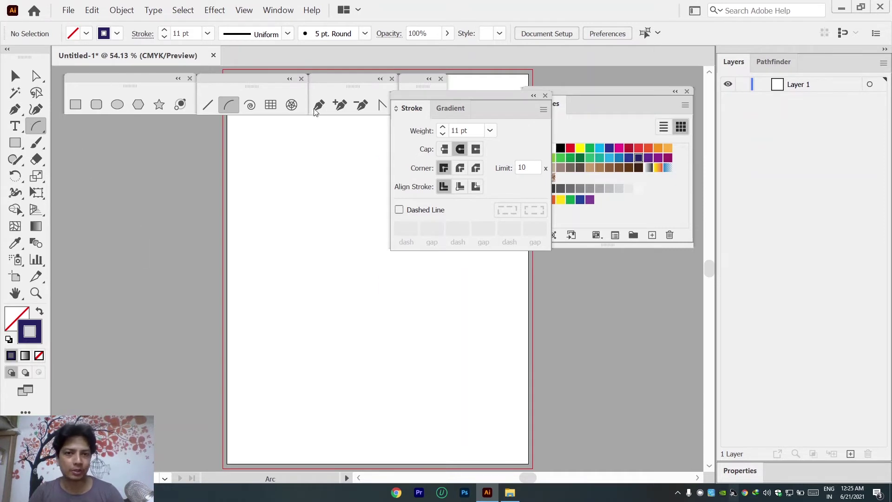
left_click(545, 96)
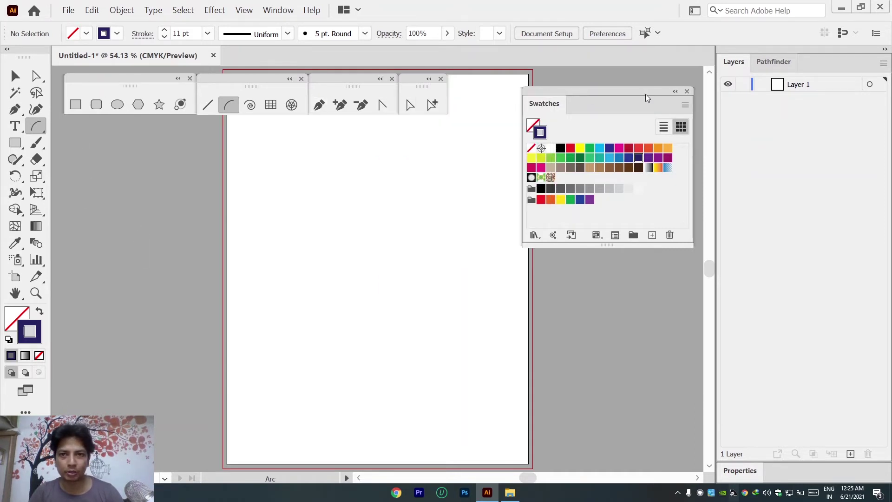
left_click(687, 92)
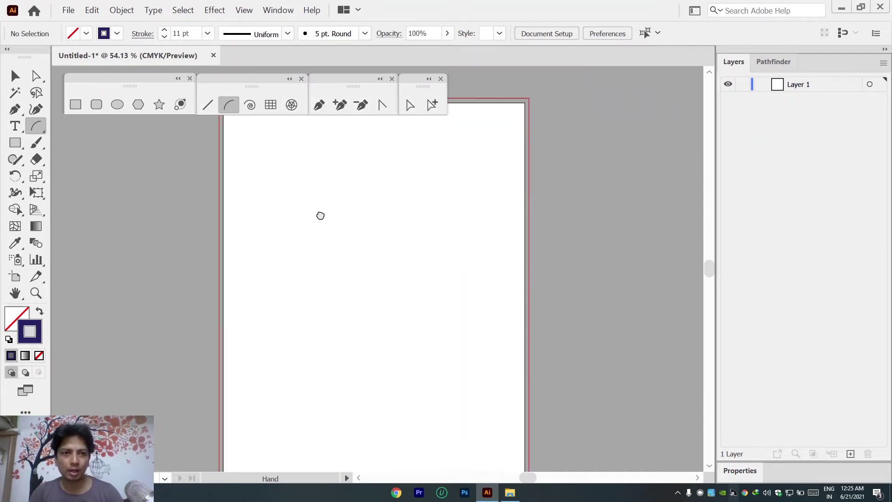
left_click_drag(319, 215, 281, 255)
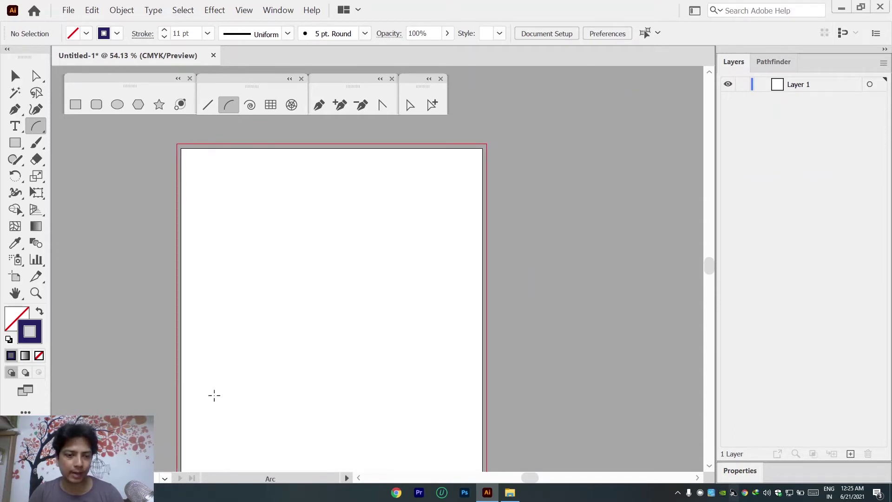
left_click_drag(214, 395, 428, 172)
key("ctrl+z")
key("ctrl+z")
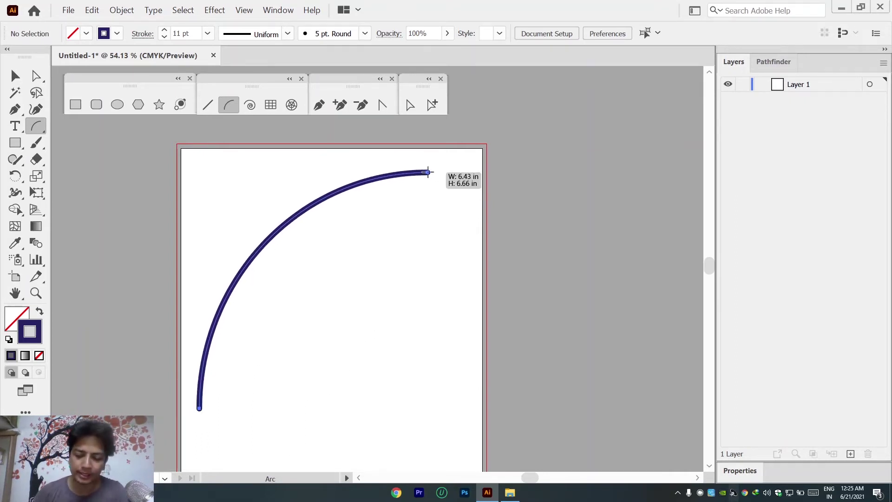
Step: Draw an arc about 6.43 in wide and 6.66 in high across the artboard, varying its curvature while drawing
left_click_drag(428, 172, 429, 172)
key("Down")
key("Down")
key("Down")
key("Down")
key("Down")
key("Down")
key("Down")
key("Down")
key("Up")
key("Up")
key("Up")
key("Up")
key("Up")
key("Up")
key("Up")
key("Up")
Step: Close the arc into a leaf shape with an opposing arc between the same endpoints, and delete both arcs
left_click_drag(428, 172, 197, 409)
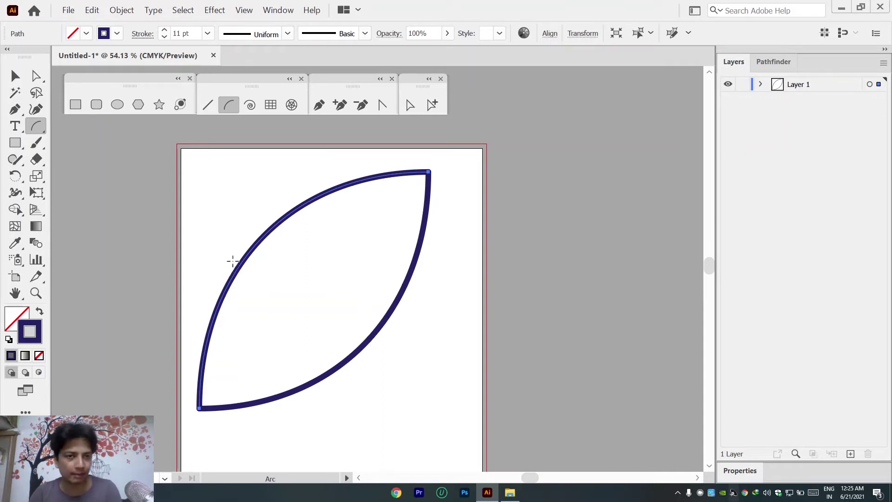
left_click(229, 259, "ctrl")
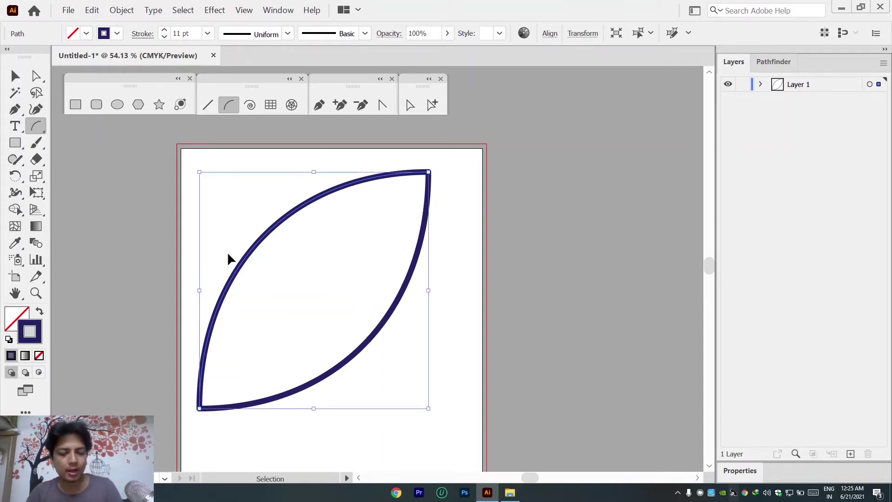
key("Delete")
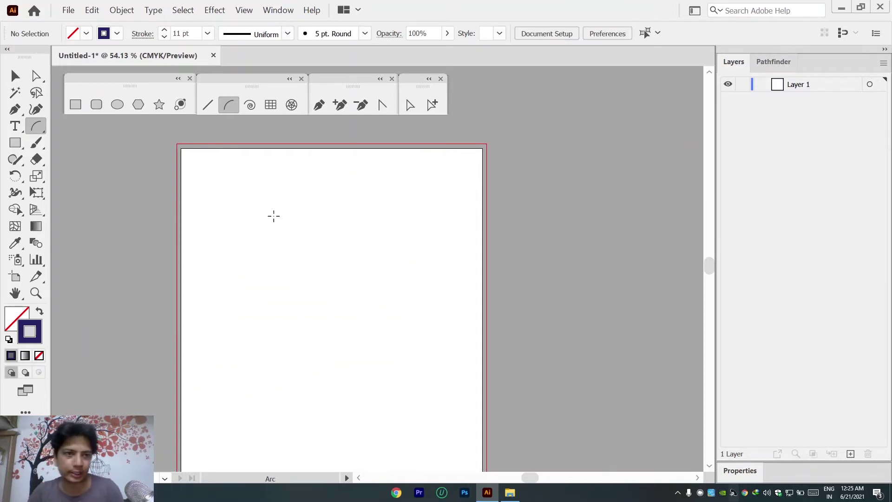
Step: Draw a spiral about 4.24 in wide and 4.63 in high, and reduce its number of segments to a single open curve
left_click(250, 106)
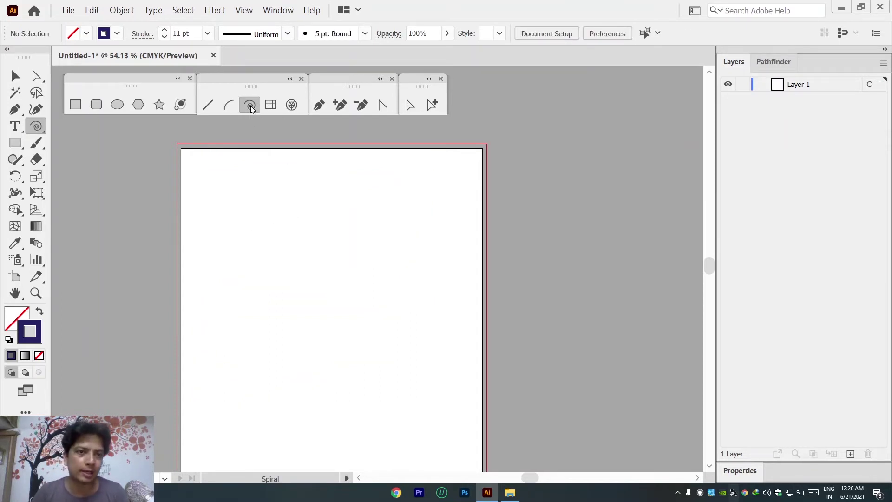
left_click_drag(300, 292, 365, 371)
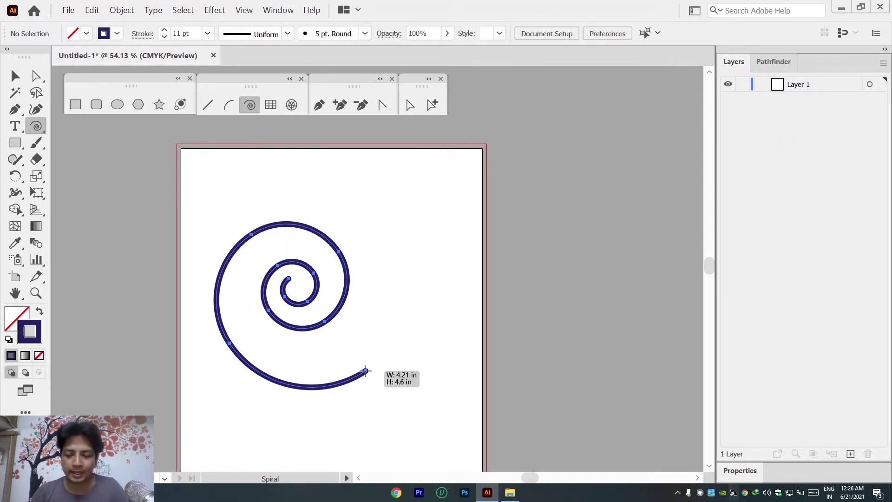
key("Down")
key("Down")
key("Down")
key("Down")
key("Down")
key("Down")
key("Down")
key("Down")
key("Down")
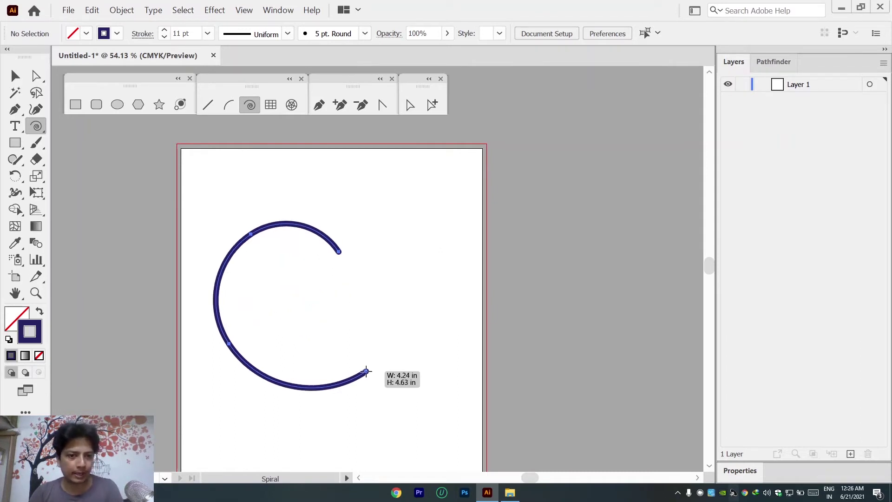
Step: Add inner windings to the spiral and enlarge it to about 4.9 in wide and 5.39 in high
key("Up")
key("Up")
key("Up")
key("Up")
key("Up")
key("Up")
key("Up")
key("Up")
key("Up")
key("Up")
key("Up")
key("Up")
left_click_drag(367, 371, 374, 385)
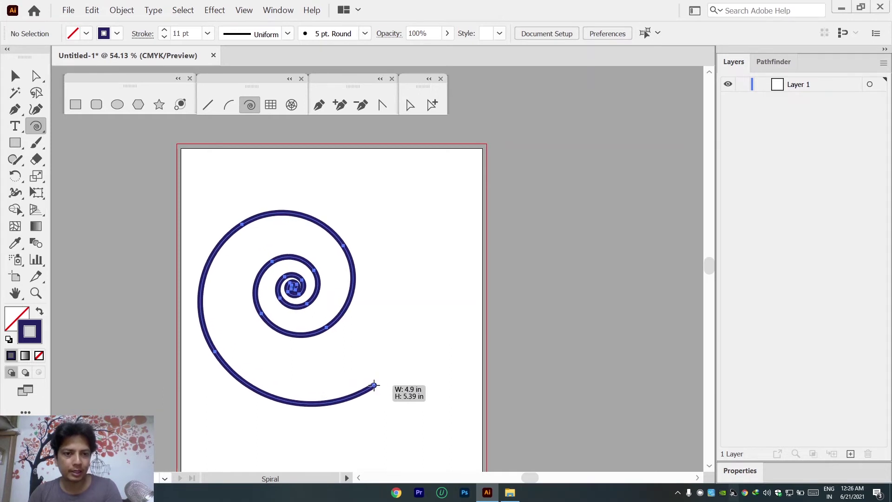
key("Up")
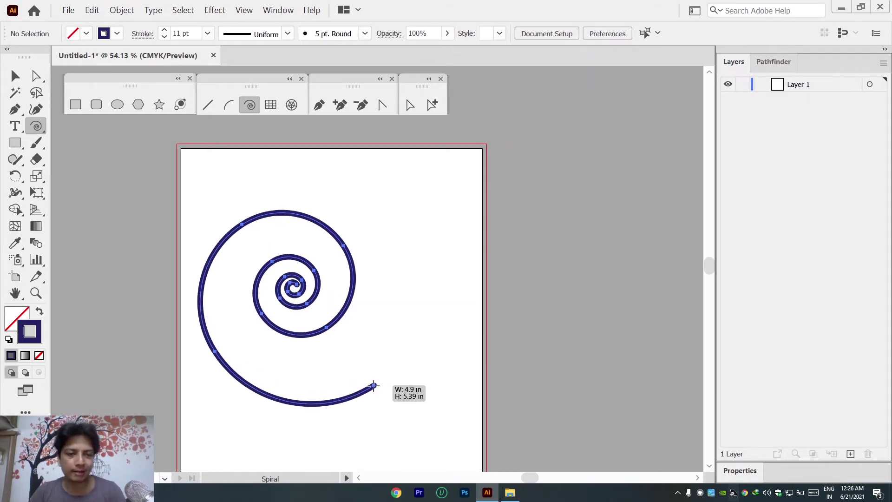
Step: Finish the spiral with its outer end swung below its centre, and delete the spiral
left_click_drag(374, 385, 332, 413)
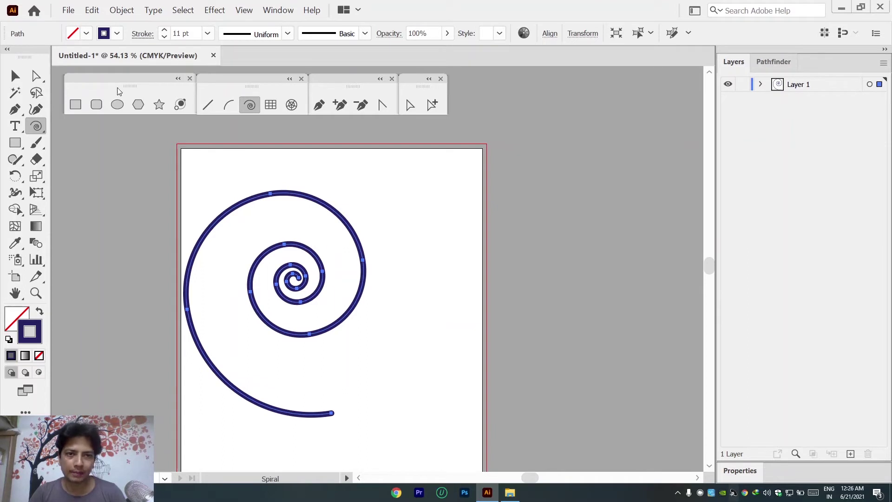
left_click(15, 76)
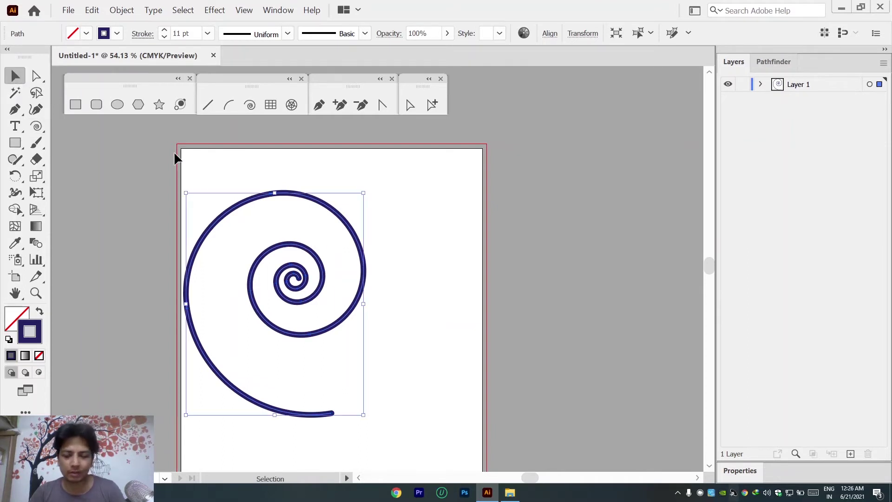
key("Delete")
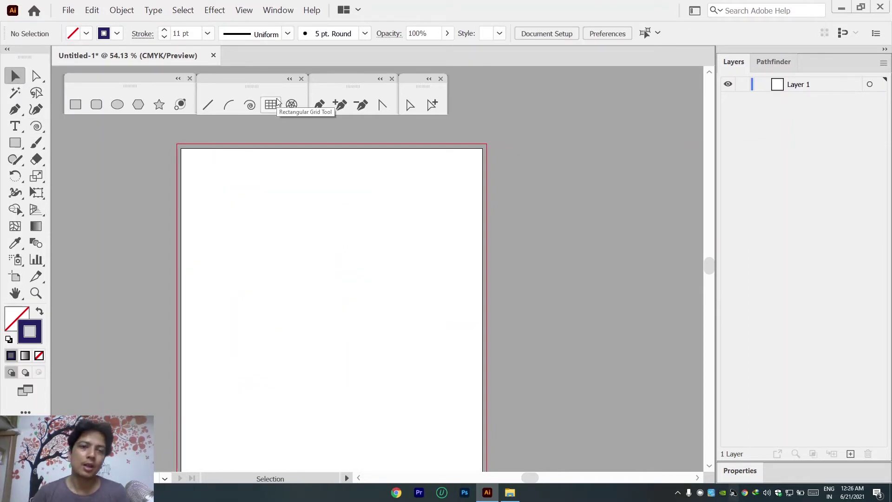
Step: Draw a rectangular grid about 6.59 in wide and 5.12 in high with four rows and seven columns, and deselect it
left_click(271, 104)
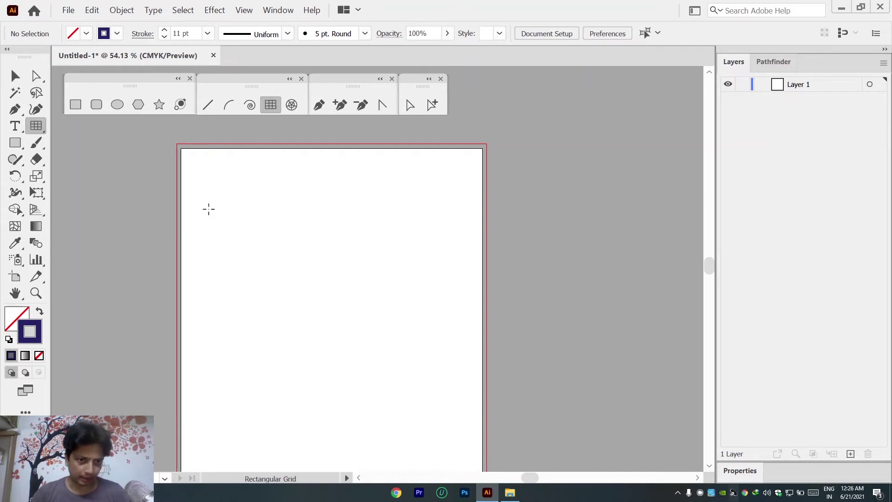
left_click_drag(208, 206, 441, 387)
key("Down")
key("Down")
key("Down")
key("Down")
key("Down")
key("Up")
key("Up")
key("Up")
key("Left")
key("Left")
key("Left")
key("Left")
key("Left")
key("Right")
key("Right")
key("Right")
key("Right")
key("Right")
key("Left")
key("Right")
key("Right")
key("Up")
key("Down")
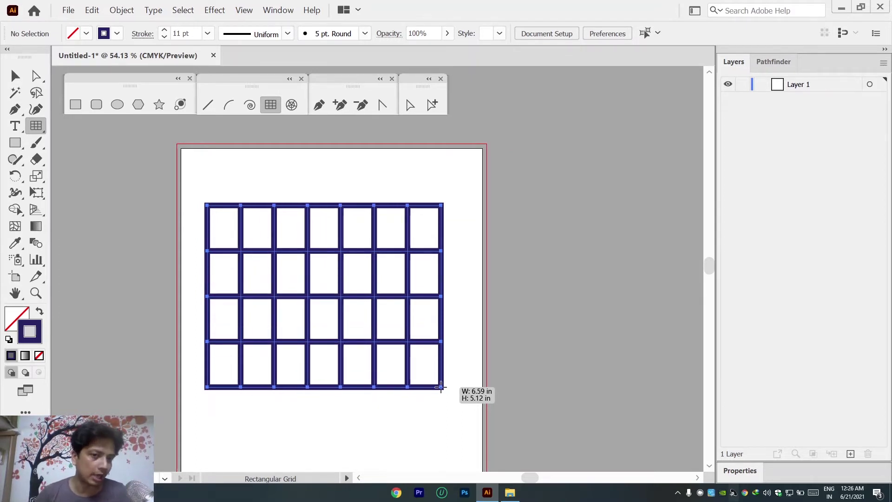
left_click_drag(441, 386, 441, 386)
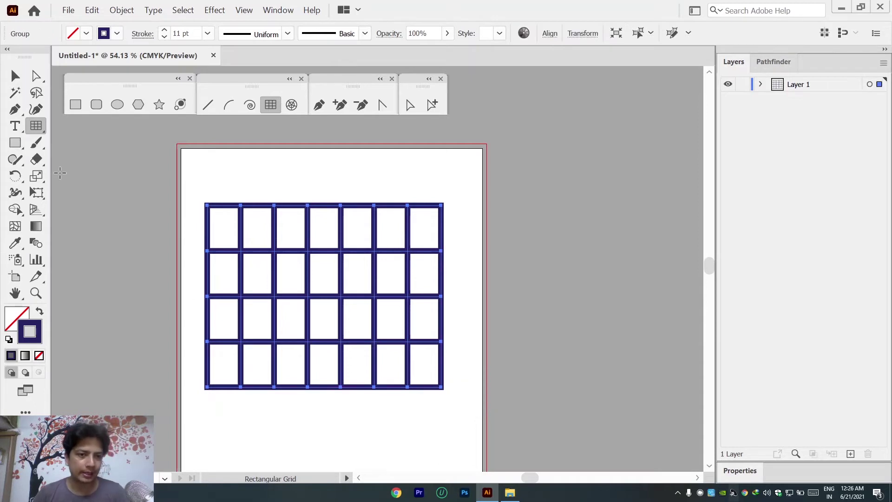
left_click(15, 76)
left_click(197, 229)
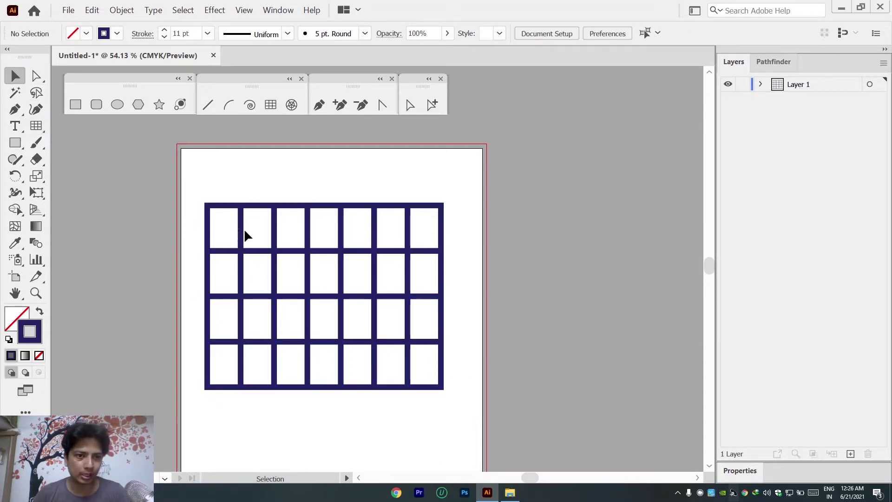
Step: Move the grid slightly lower on the artboard and ungroup it into separate lines
left_click(246, 249)
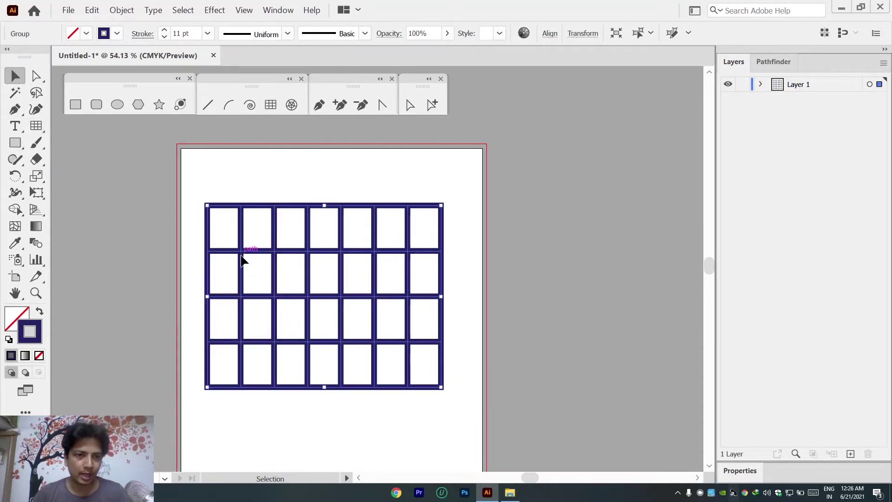
left_click_drag(240, 248, 247, 282)
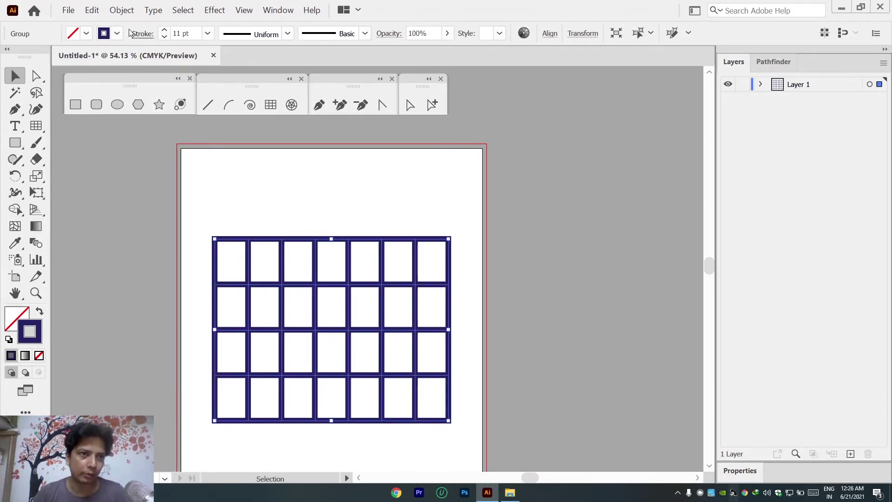
left_click(121, 10)
left_click(139, 66)
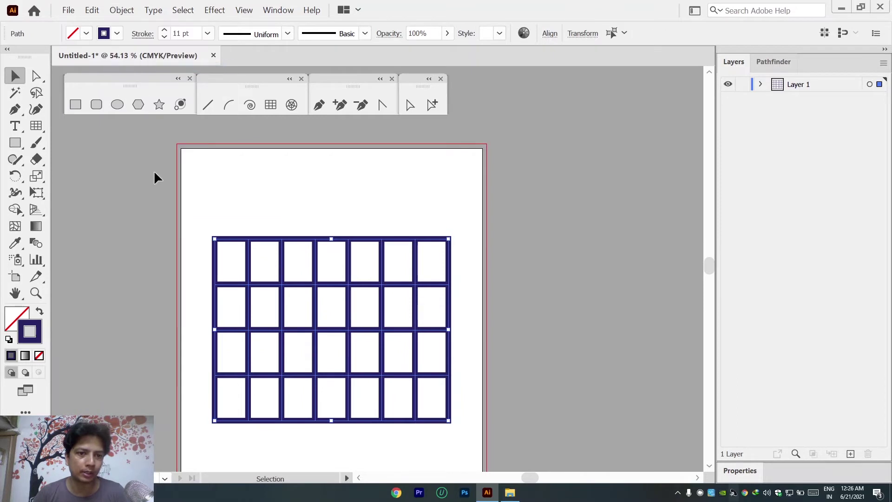
left_click(155, 174)
Step: Try moving the grid's first inner vertical line out beside the artboard, and undo the move
left_click_drag(248, 261, 502, 193)
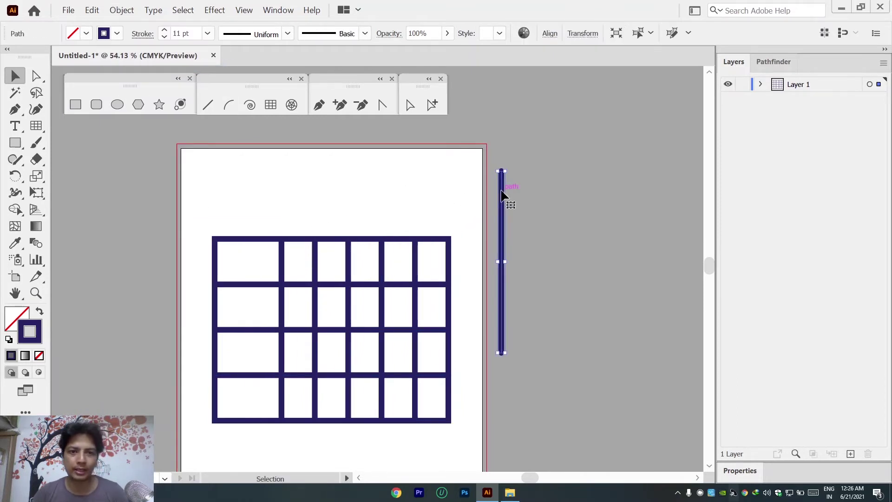
left_click(401, 184)
key("ctrl+z")
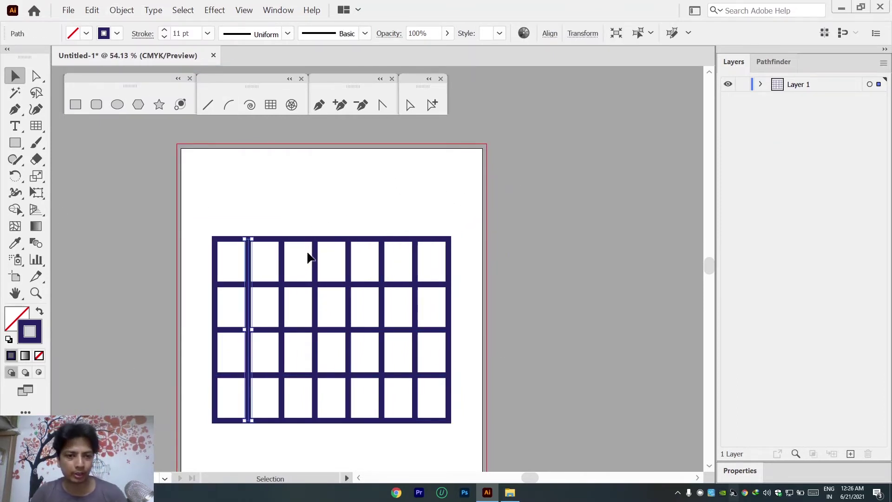
left_click(186, 179)
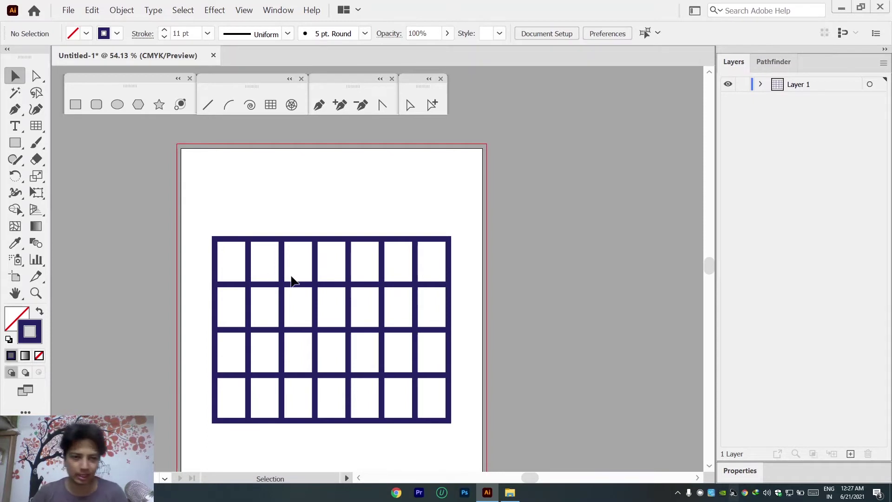
Step: Delete the grid's first inner vertical line to merge the first two columns
left_click(248, 279)
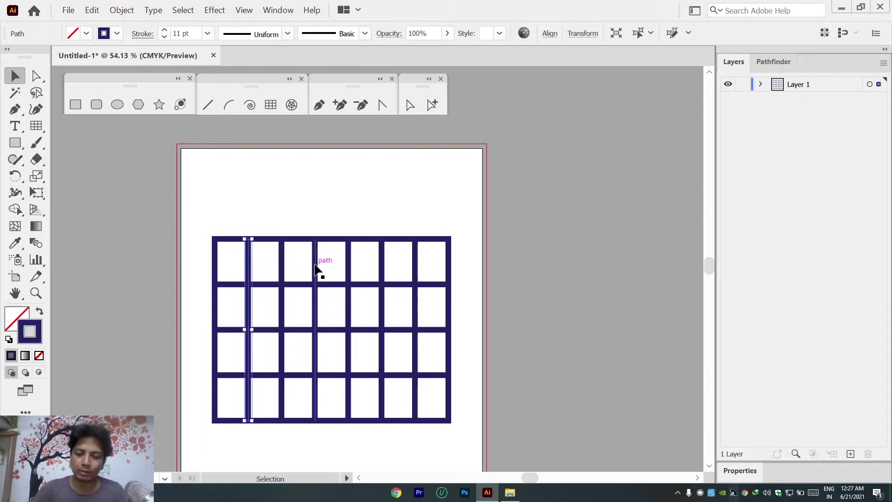
key("Delete")
left_click(315, 286)
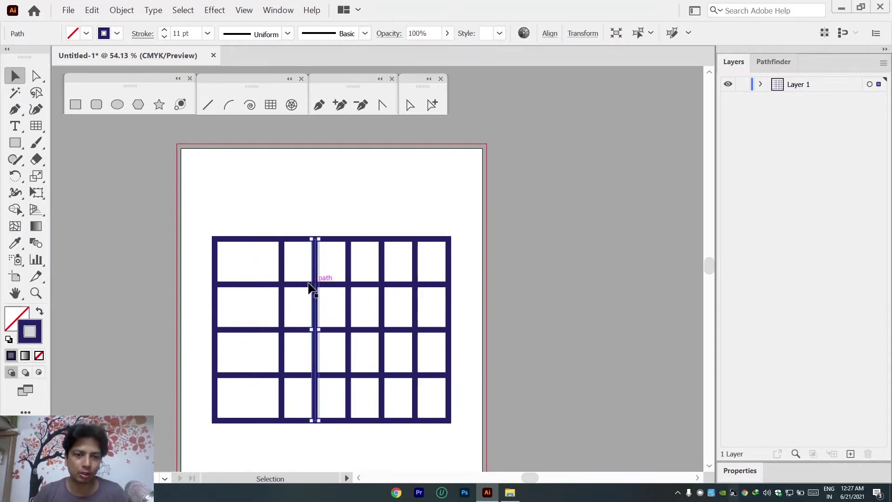
Step: Nudge the grid's first inner horizontal line up in large increments until it sits close below the top edge
left_click(308, 285)
key("shift+Up")
key("shift+Up")
key("shift+Up")
key("shift+Up")
key("shift+Up")
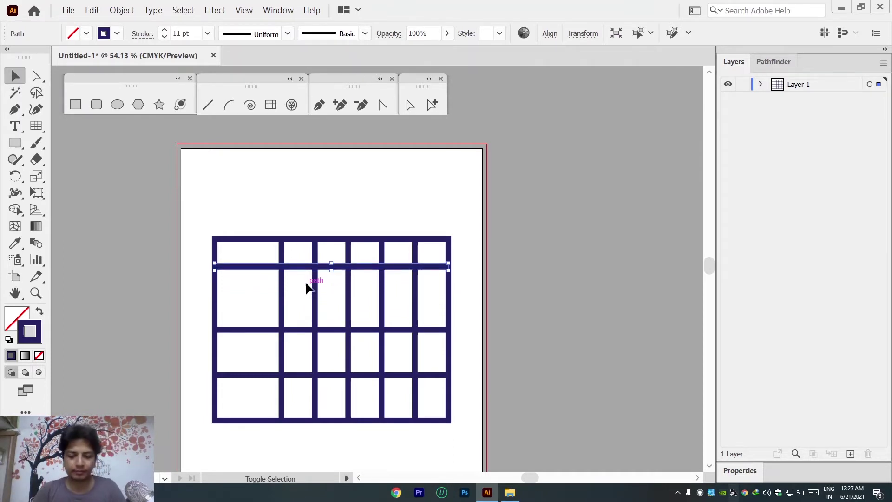
key("shift+Up")
key("shift+Up")
key("shift+Up")
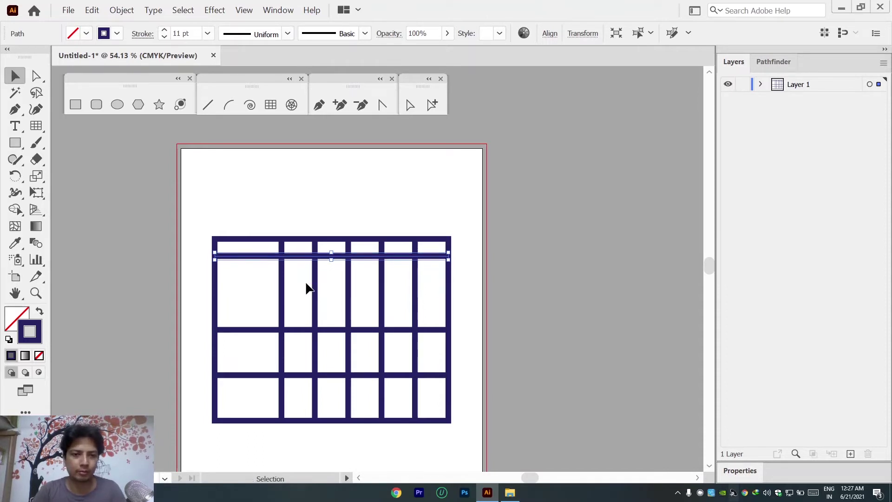
Step: Delete the grid's second and fourth inner vertical lines, merging the columns beside them
left_click(316, 313)
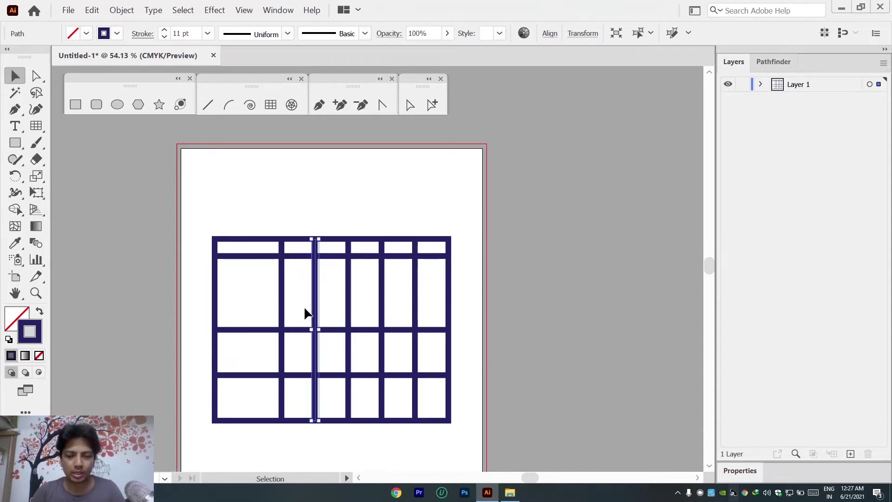
key("Delete")
left_click(382, 291)
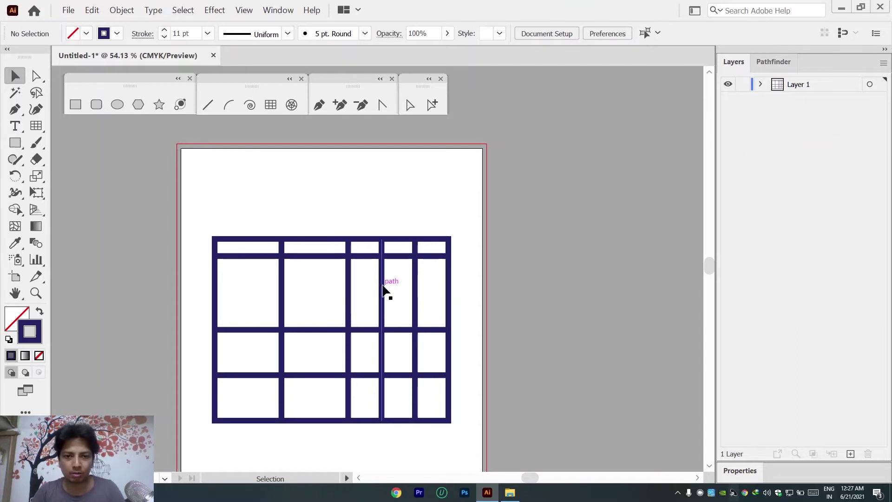
key("Delete")
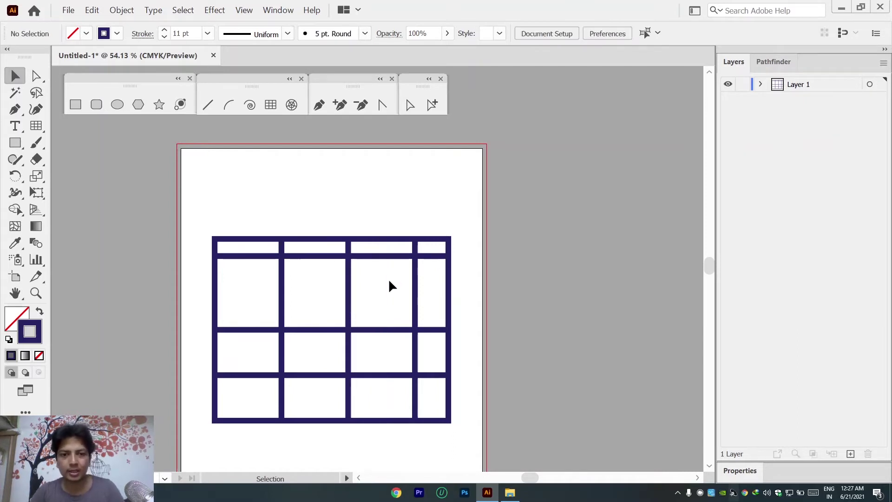
Step: Nudge the grid's lowest inner horizontal line down in large increments until it sits close above the bottom edge
left_click(307, 375)
key("shift+Down")
key("shift+Down")
key("shift+Down")
key("shift+Down")
key("shift+Down")
key("shift+Down")
key("shift+Down")
key("shift+Down")
key("shift+Down")
key("shift+Down")
key("shift+Down")
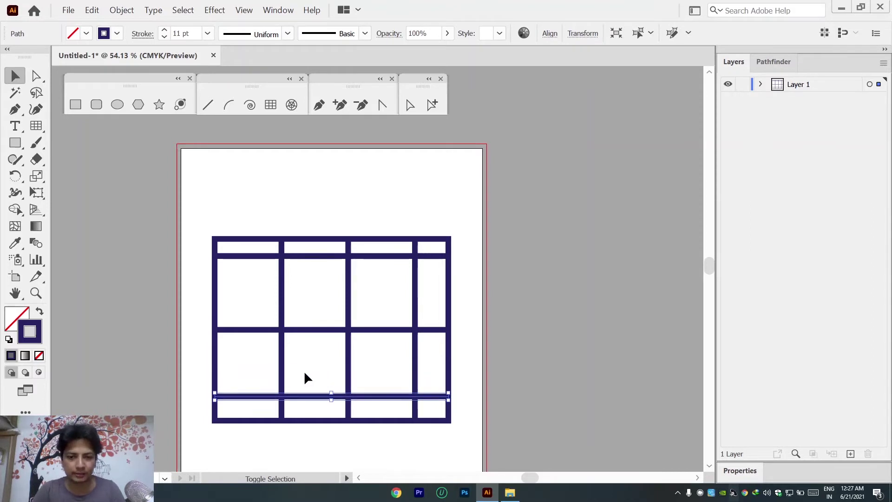
key("shift+Up")
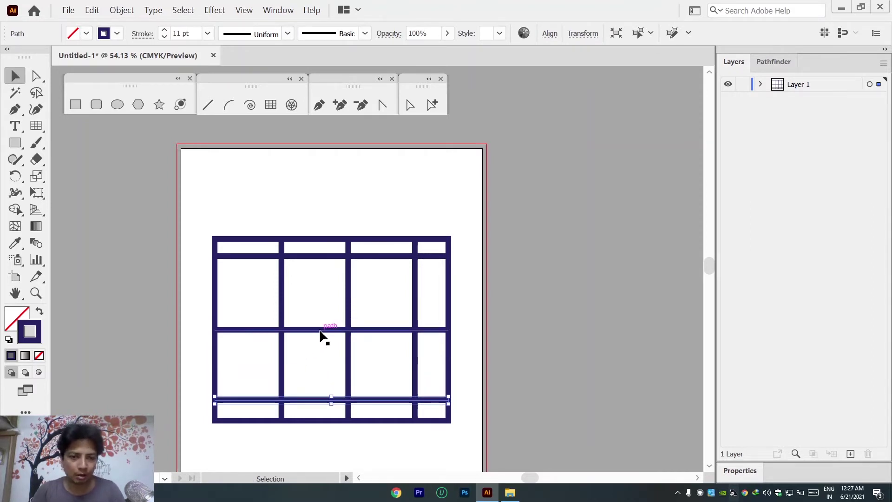
Step: Nudge the grid's middle horizontal line down in large increments until it sits a short distance above the lowest inner line
left_click(321, 331)
key("shift+Down")
key("shift+Down")
key("shift+Down")
key("shift+Down")
key("shift+Down")
key("shift+Down")
key("shift+Down")
key("shift+Down")
key("shift+Down")
key("shift+Down")
key("shift+Down")
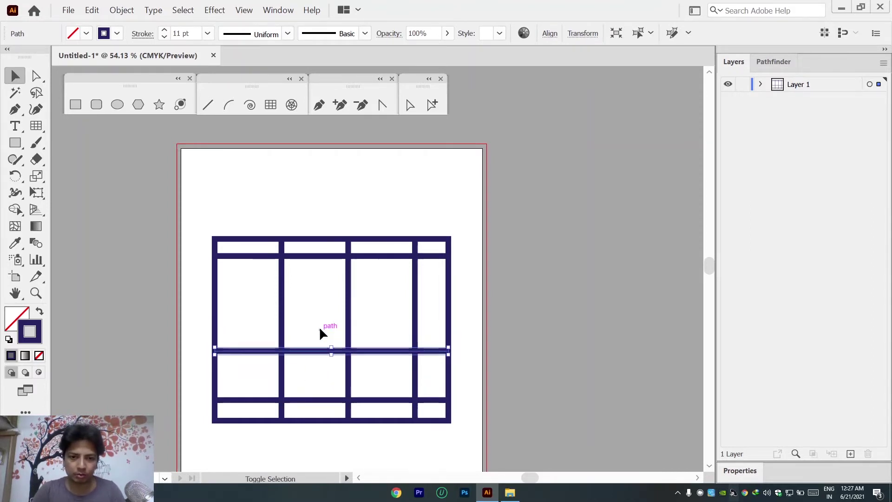
key("shift+Down")
key("shift+Down")
key("shift+Down")
key("shift+Down")
key("shift+Down")
key("shift+Down")
key("shift+Down")
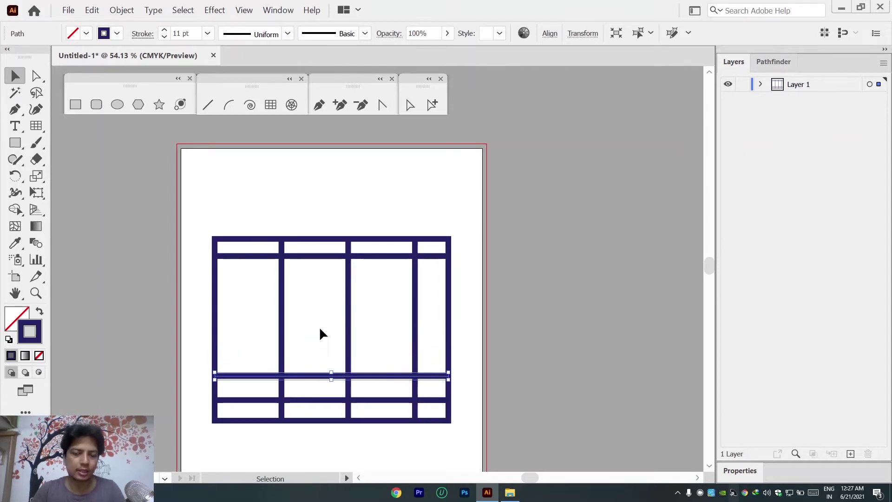
Step: Select all the grid's lines, reduce their stroke weight to 3 pt, and deselect them
left_click_drag(194, 207, 483, 444)
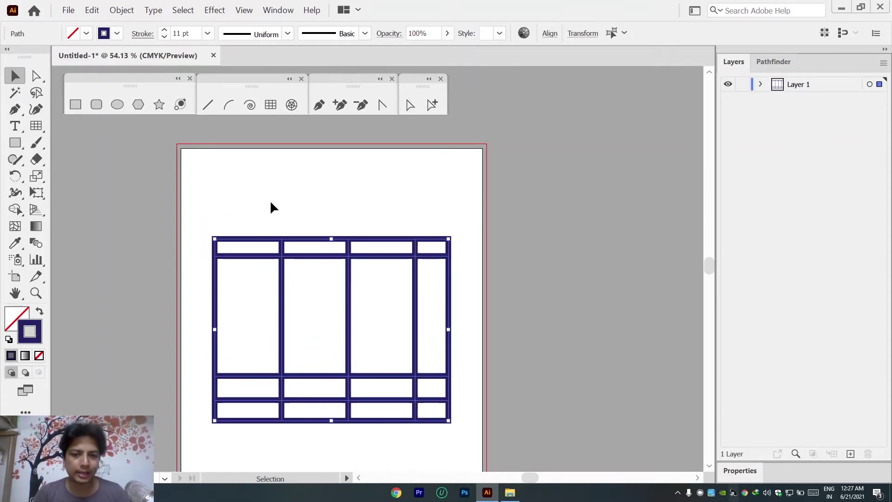
left_click(165, 37)
left_click(164, 37)
left_click(165, 37)
left_click(164, 37)
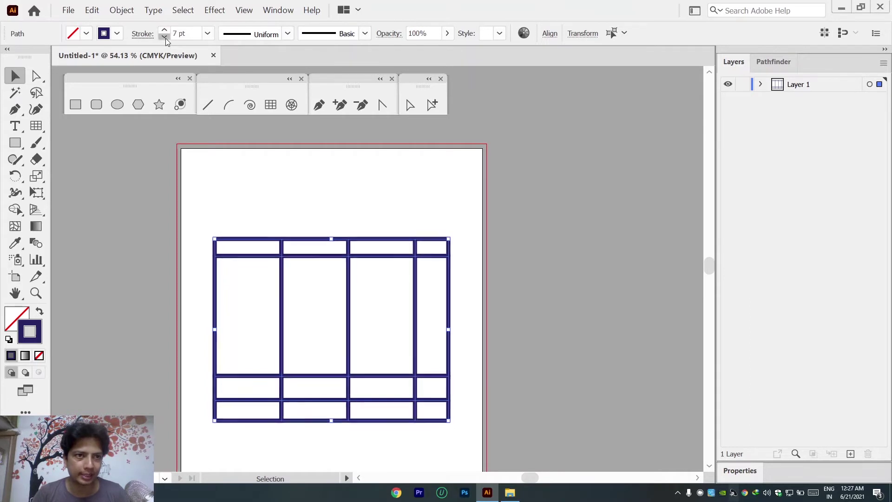
left_click(164, 38)
left_click(164, 38)
left_click(165, 38)
left_click(164, 37)
left_click(284, 158)
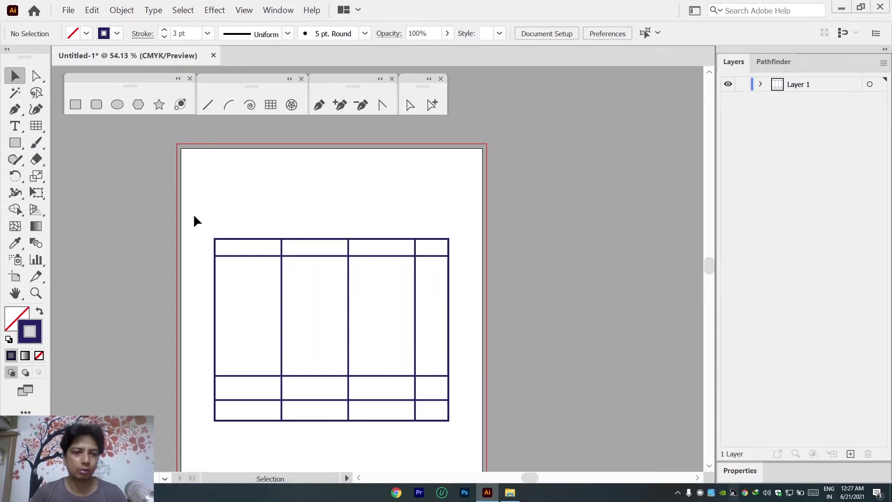
Step: Delete all lines of the edited rectangular grid to clear the artboard
left_click_drag(195, 221, 502, 461)
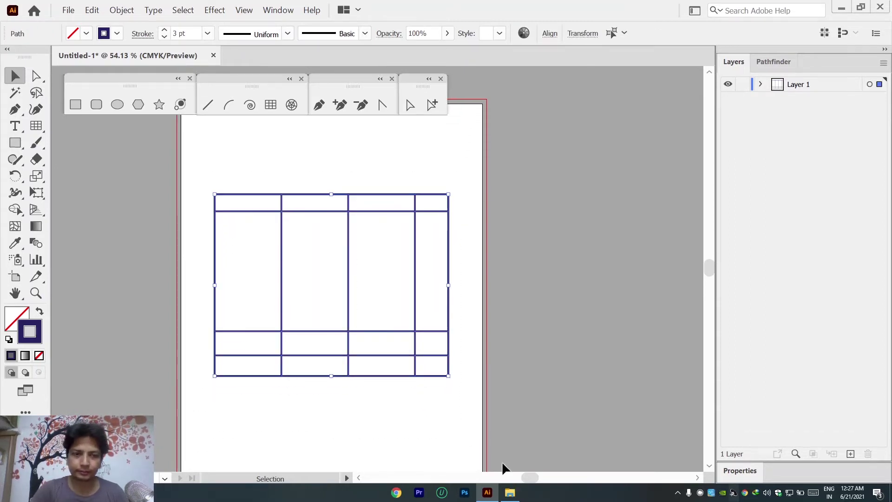
key("Delete")
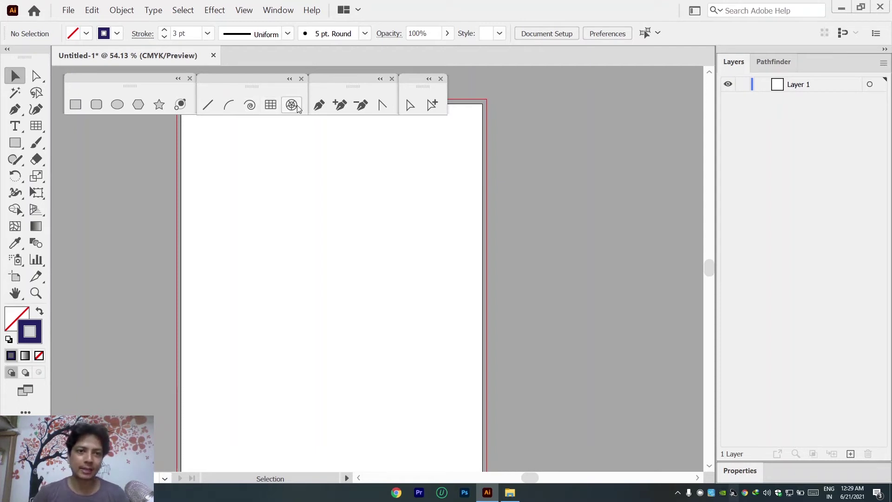
Step: Draw a polar grid in the upper half of the artboard, adjusting it to six concentric rings and nine radial lines
left_click(290, 105)
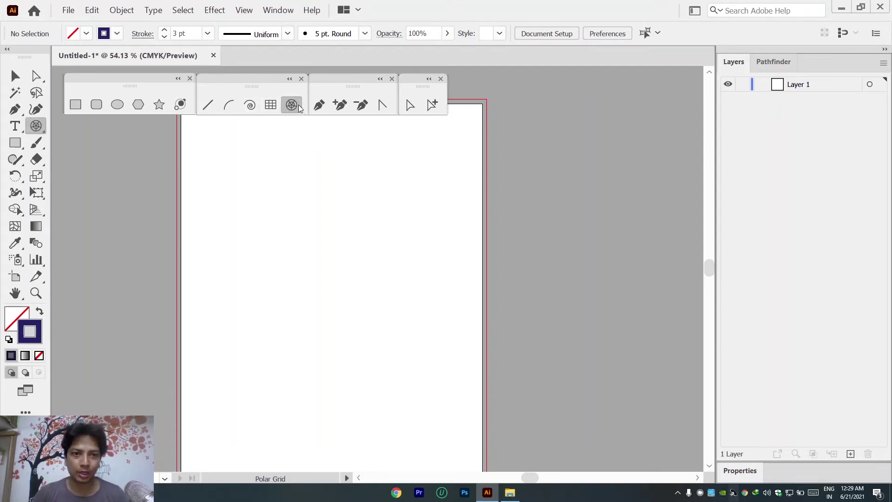
left_click_drag(296, 193, 455, 335)
key("Down")
key("Down")
key("Down")
key("Down")
key("Down")
key("Up")
key("Up")
key("Up")
key("Left")
key("Left")
key("Left")
key("Left")
key("Right")
key("Right")
key("Right")
key("Right")
key("Right")
key("Right")
key("Right")
key("Right")
key("Up")
key("Up")
key("Up")
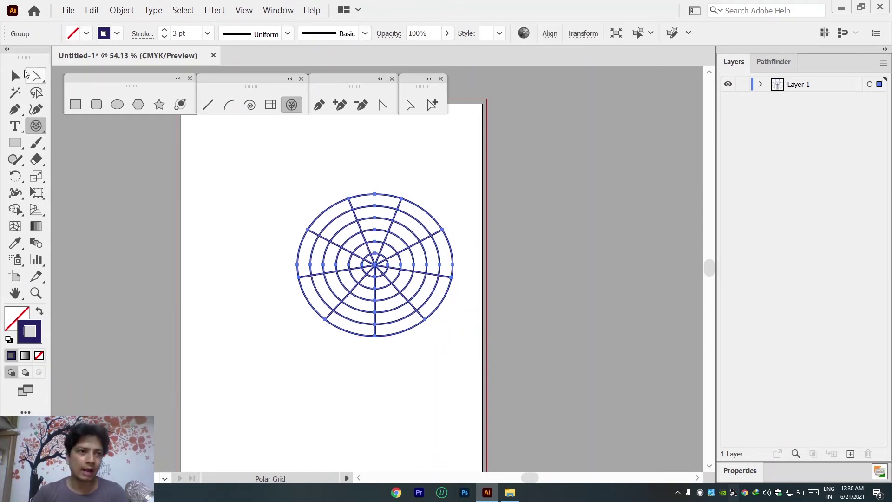
key("v")
Step: Create a 6.5907 by 5.1232 in rectangular grid with 3 horizontal and 6 vertical dividers over the polar grid, and delete it
left_click(271, 104)
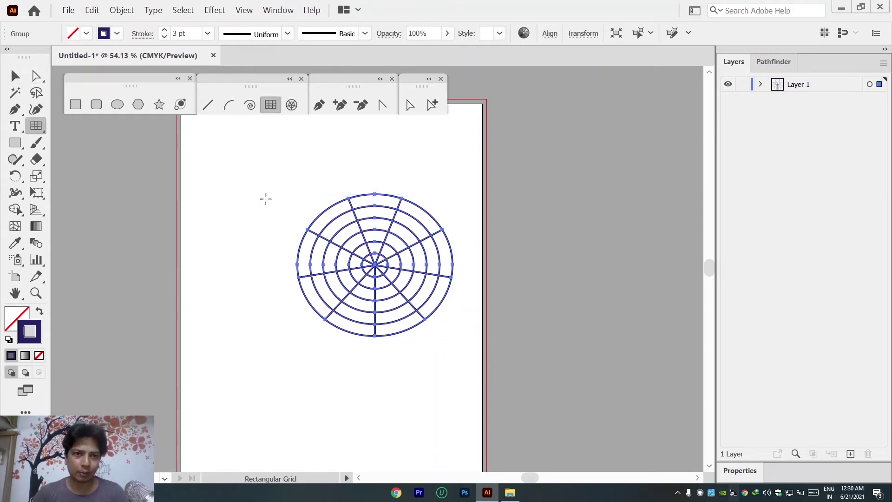
left_click(248, 231)
left_click_drag(445, 74, 559, 78)
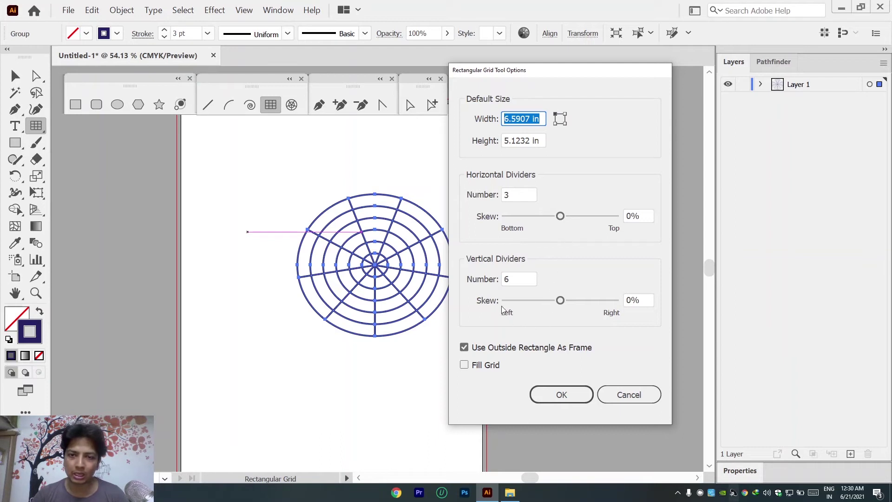
left_click(541, 396)
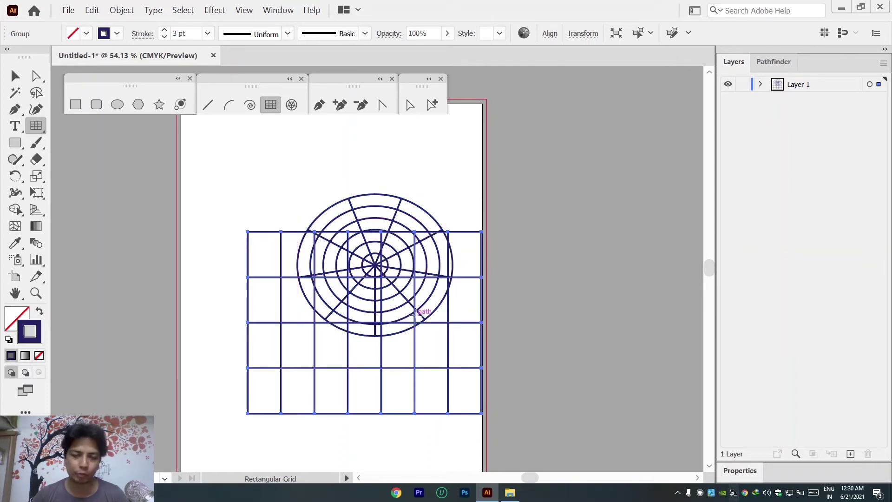
key("Delete")
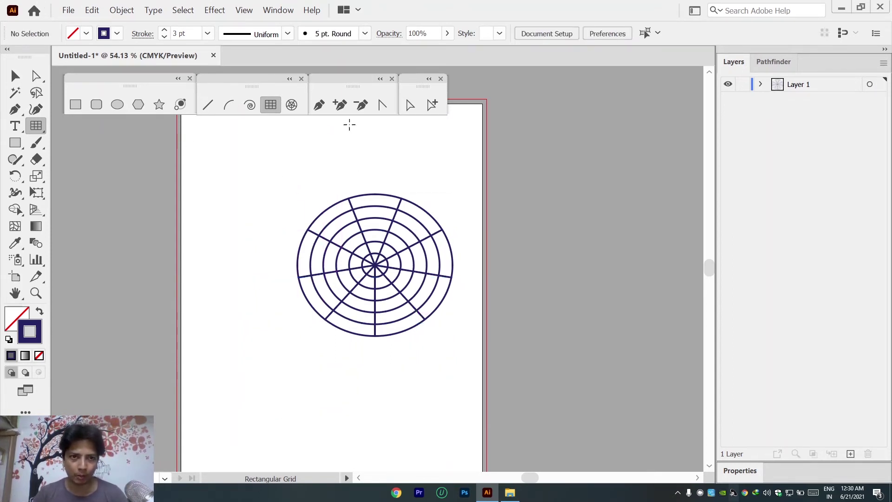
Step: Select the whole polar grid and delete it
left_click(14, 76)
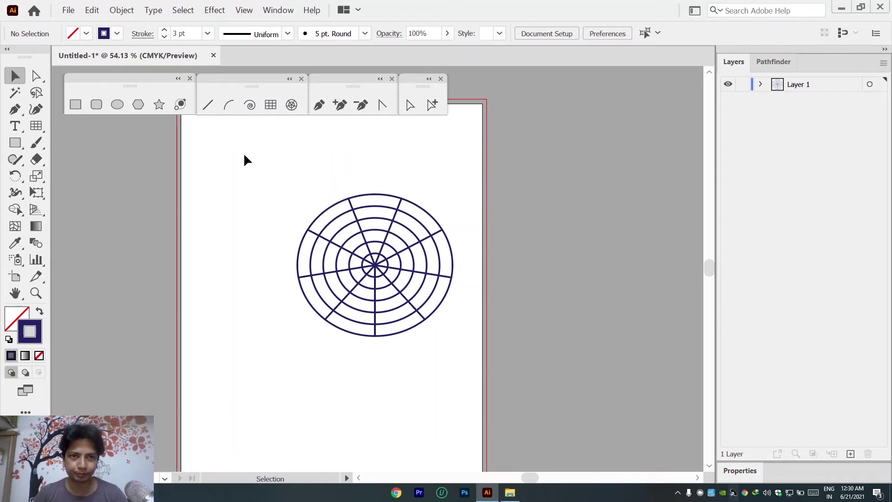
left_click_drag(245, 156, 598, 386)
key("Delete")
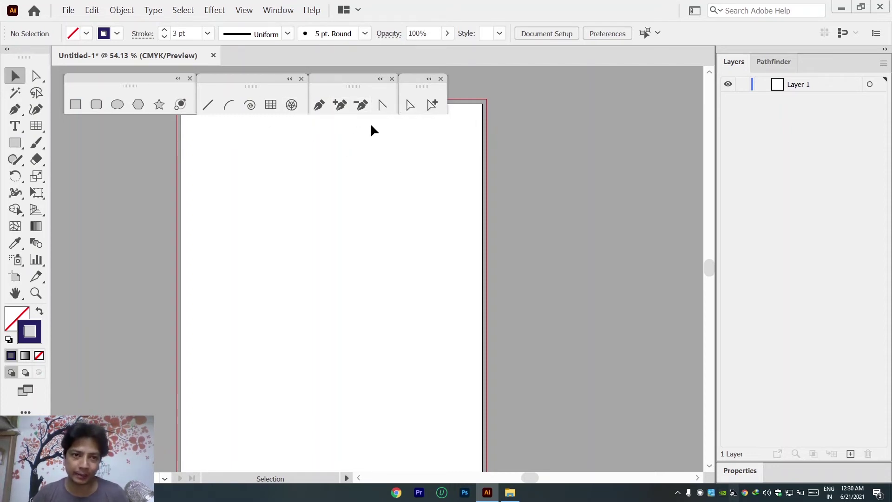
Step: Draw a wide rectangle in the upper half of the artboard and pull its upper-left corner out toward the artboard's left edge
left_click(76, 104)
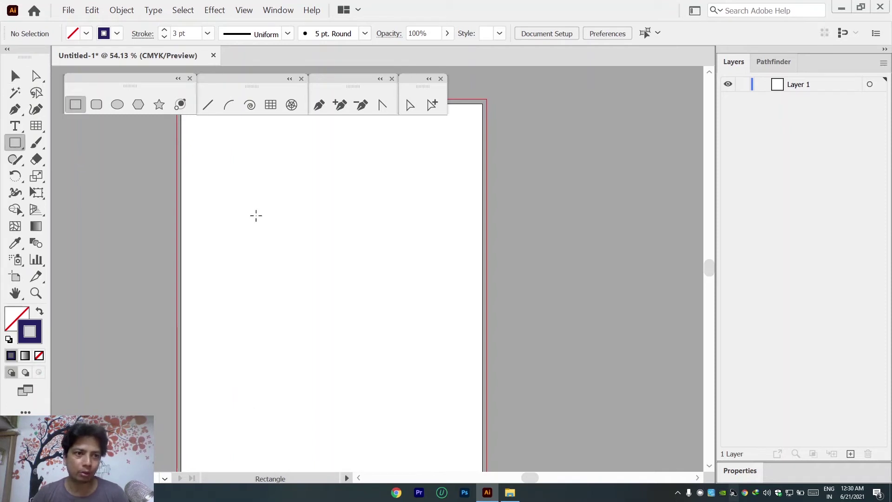
left_click_drag(226, 183, 381, 279)
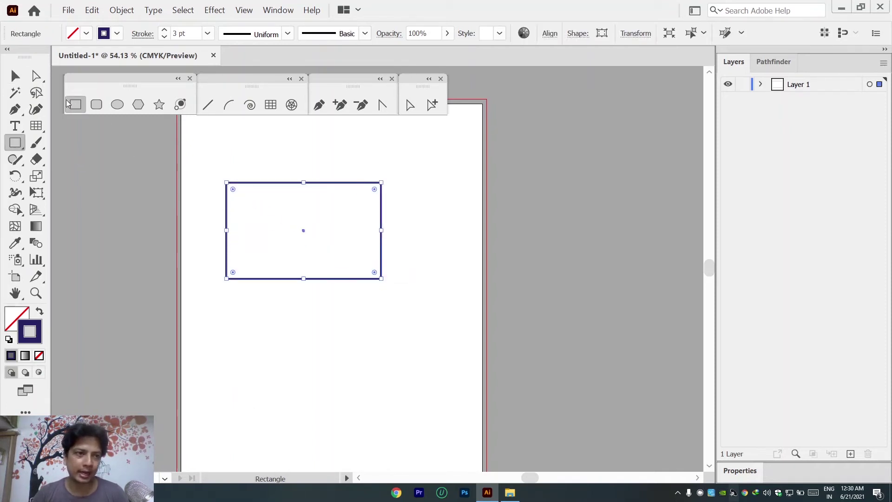
left_click(410, 106)
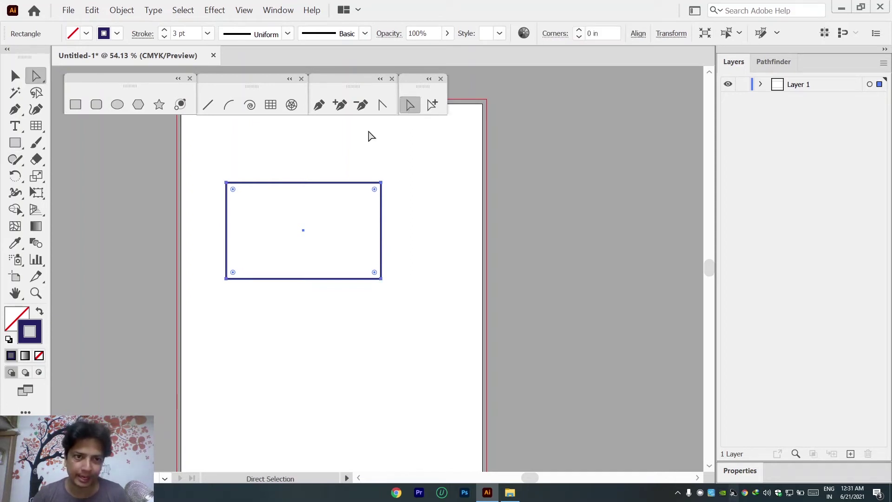
left_click_drag(224, 187, 187, 251)
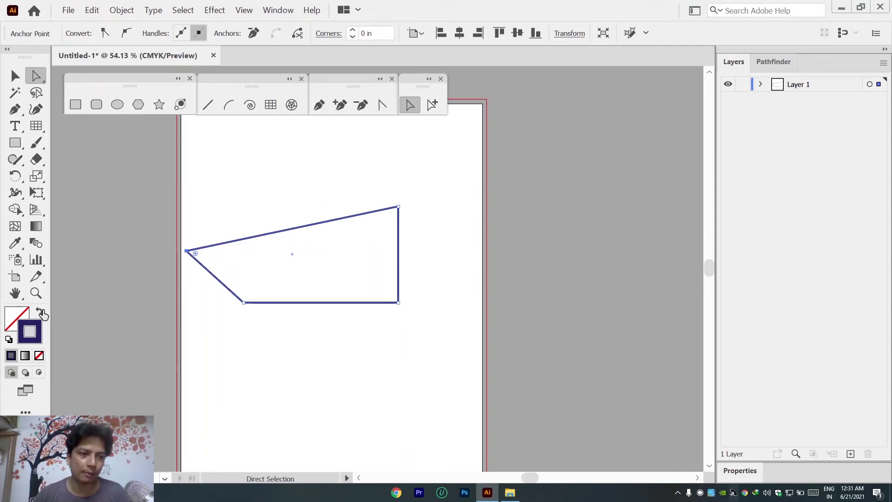
Step: Swap the shape's fill and stroke for a solid dark blue fill, and move its left corner up and slightly inward
left_click(41, 314)
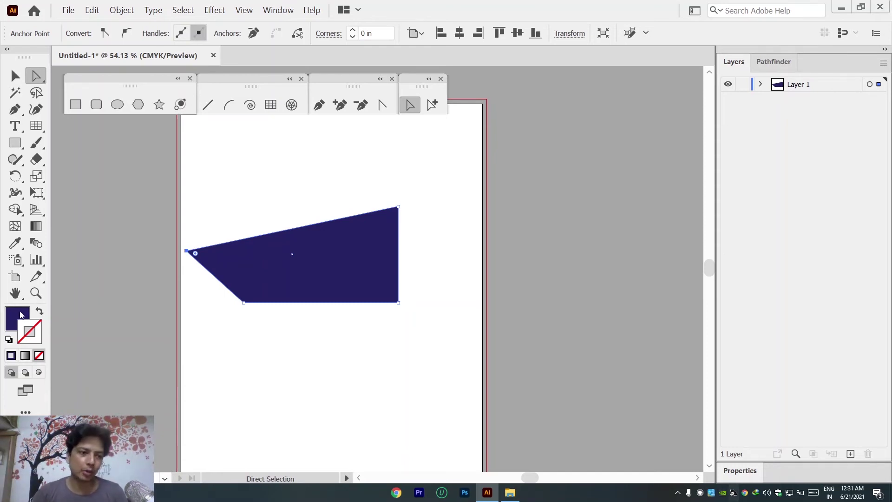
left_click(288, 218)
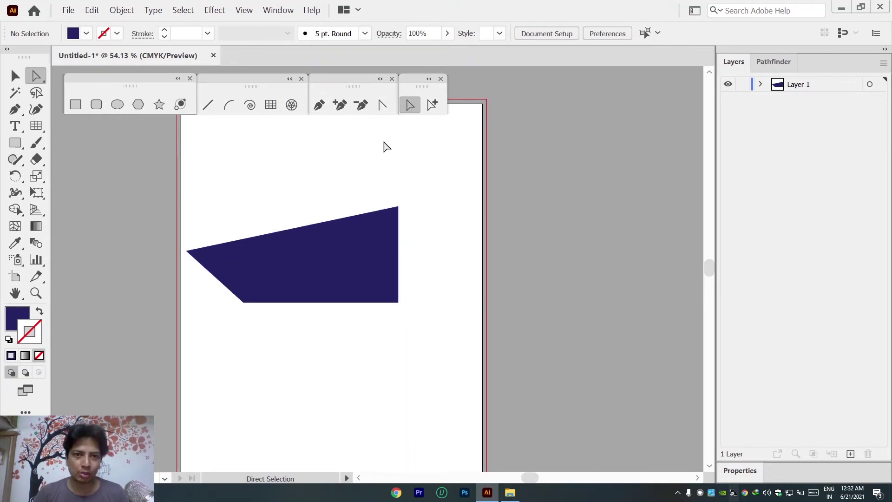
left_click(194, 259)
left_click_drag(186, 252, 200, 223)
left_click(240, 205)
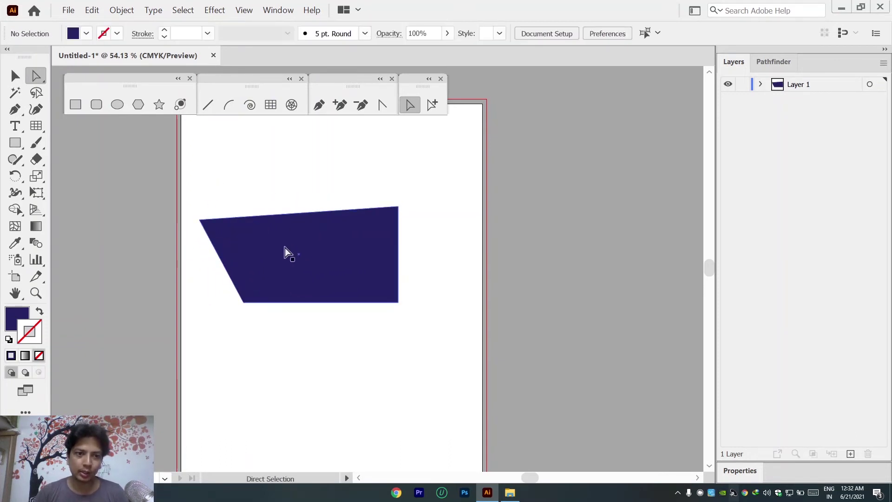
Step: Move the whole shape slightly down and right, and pull its upper-left corner anchor up and outward
left_click_drag(285, 253, 320, 266)
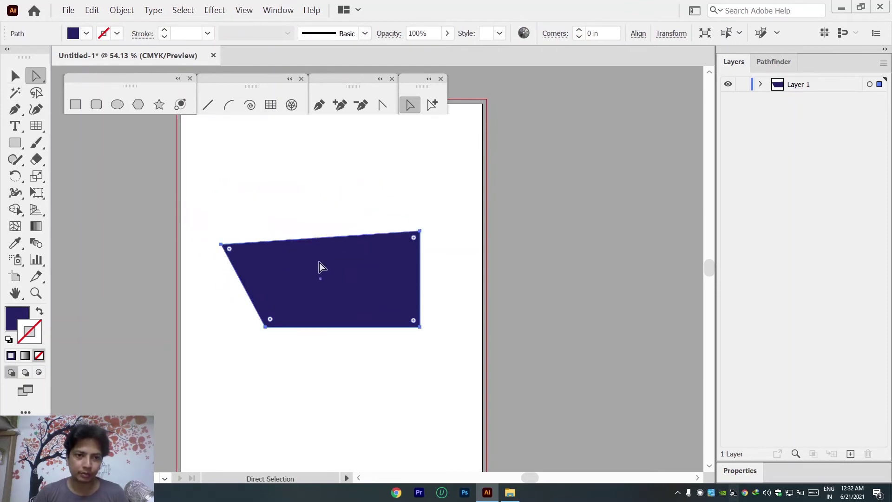
left_click_drag(209, 239, 241, 261)
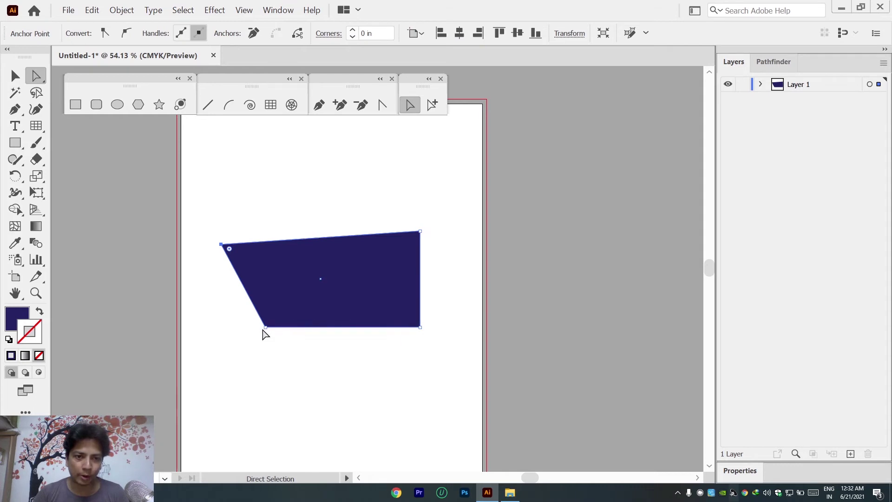
left_click_drag(221, 245, 201, 213)
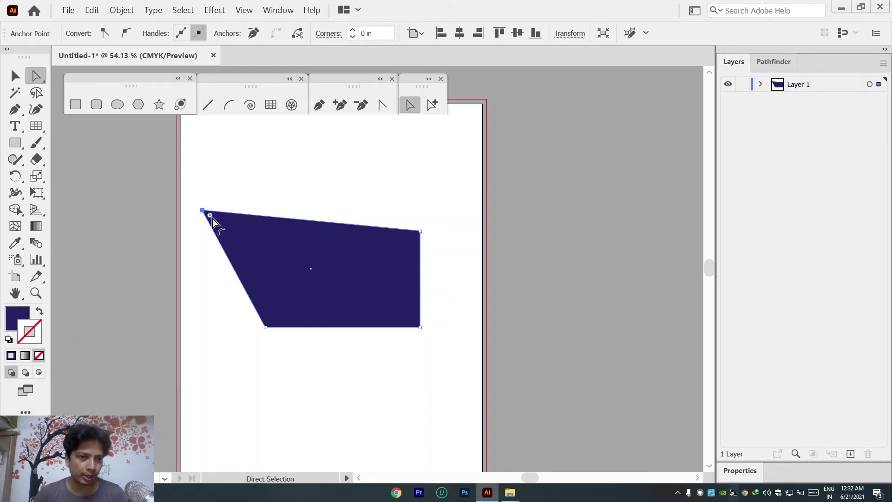
Step: Round the shape's four corners, clockwise from the upper left, with radii of about 0.8, 1.06, 0.96 and 1.14 in
left_click_drag(211, 217, 255, 246)
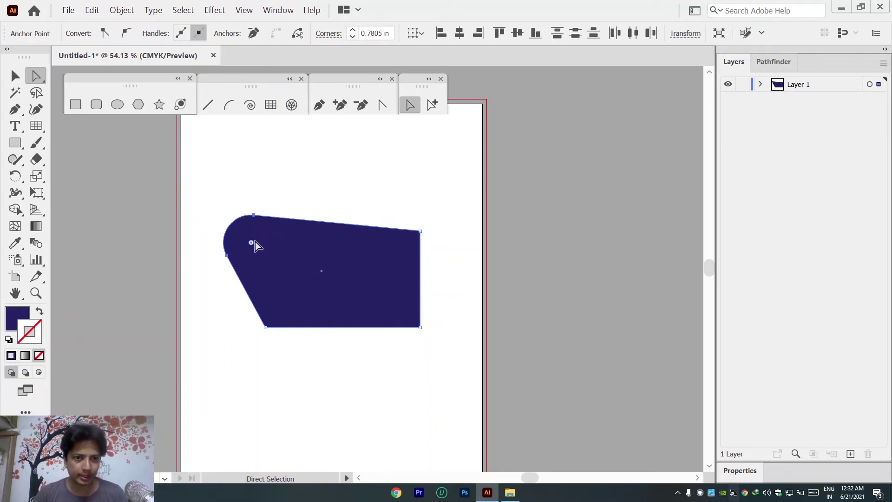
left_click(405, 237)
left_click_drag(414, 240, 374, 260)
left_click(418, 231)
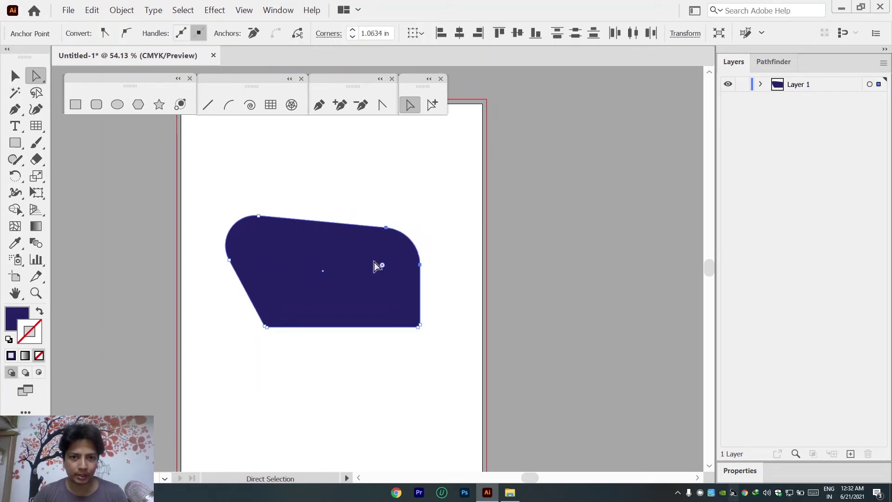
left_click_drag(417, 323, 381, 301)
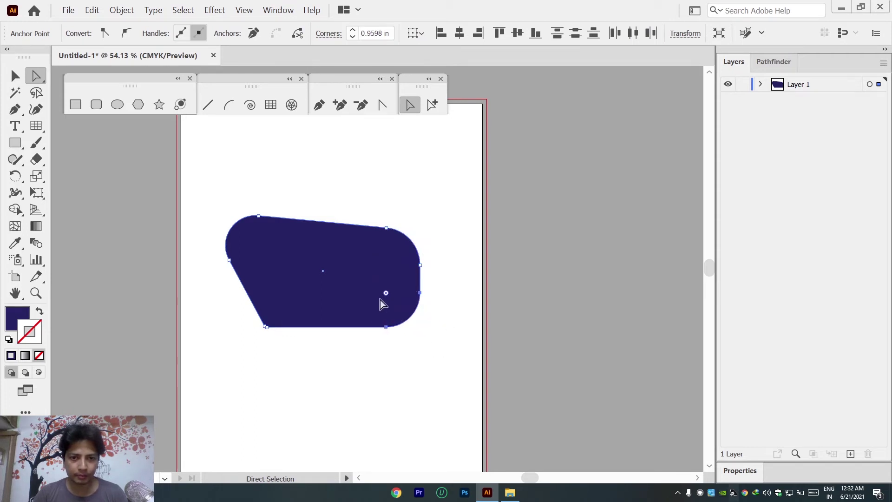
left_click(267, 327)
left_click_drag(271, 322, 300, 293)
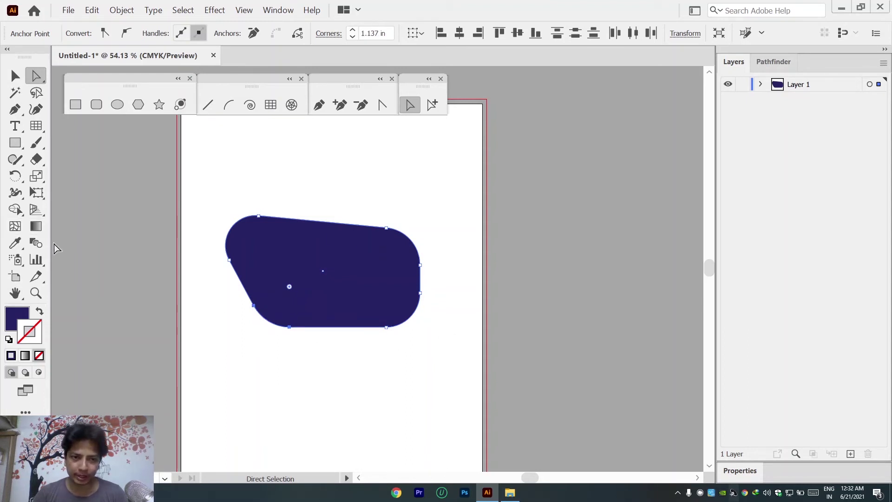
Step: Move the rounded shape up and left so that it overlaps the artboard's left edge
left_click(15, 75)
left_click_drag(347, 288, 252, 259)
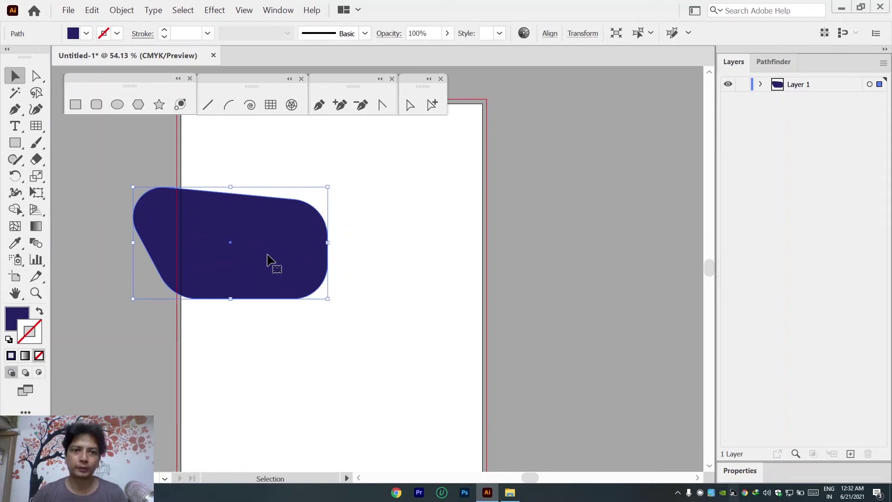
Step: Delete the rounded shape and draw a solid dark blue rectangle in the upper half of the artboard
left_click_drag(266, 240, 291, 231)
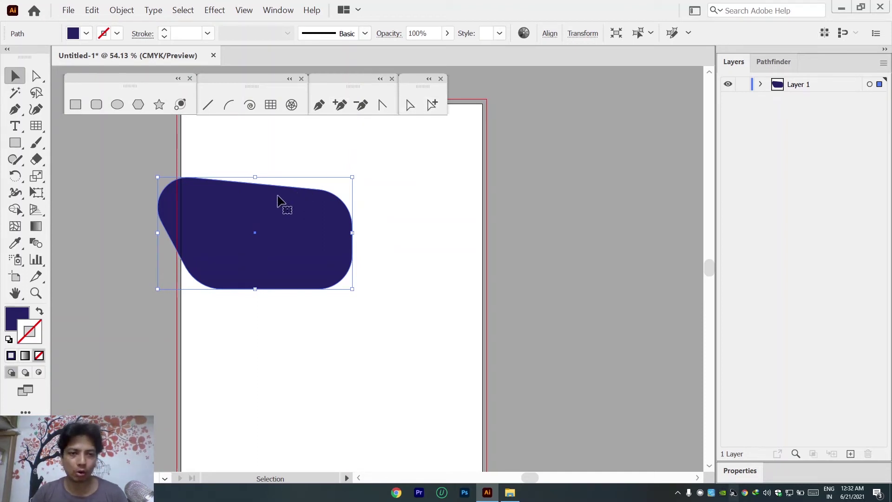
key("Delete")
key("m")
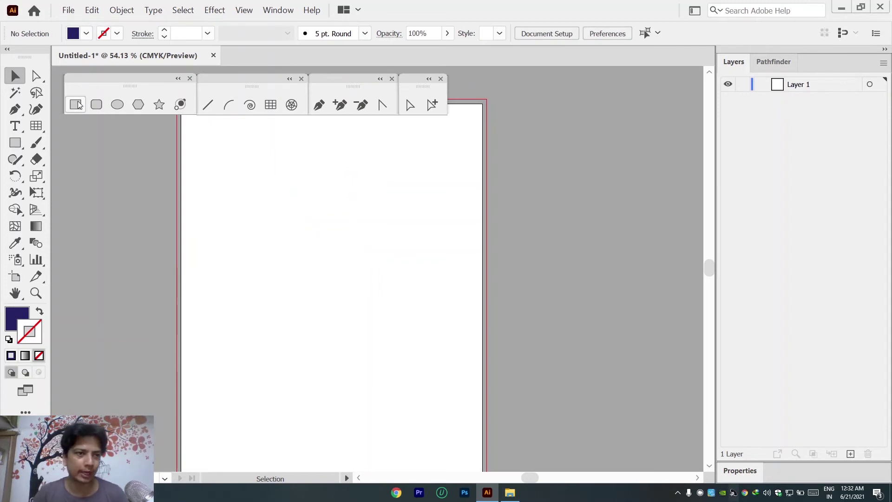
left_click_drag(237, 192, 410, 326)
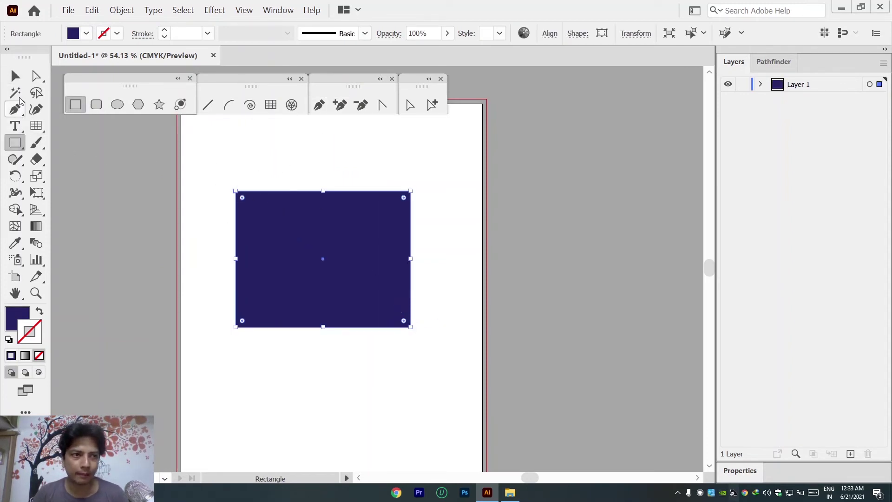
Step: Add an anchor point near the middle of the rectangle's top edge and pull it up into a peak
left_click(410, 104)
left_click(358, 163)
left_click(322, 221)
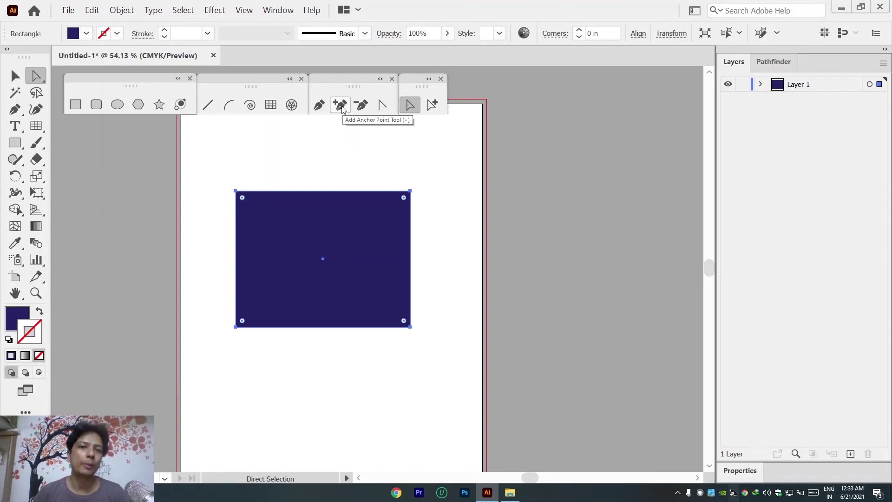
left_click(341, 106)
left_click(319, 191)
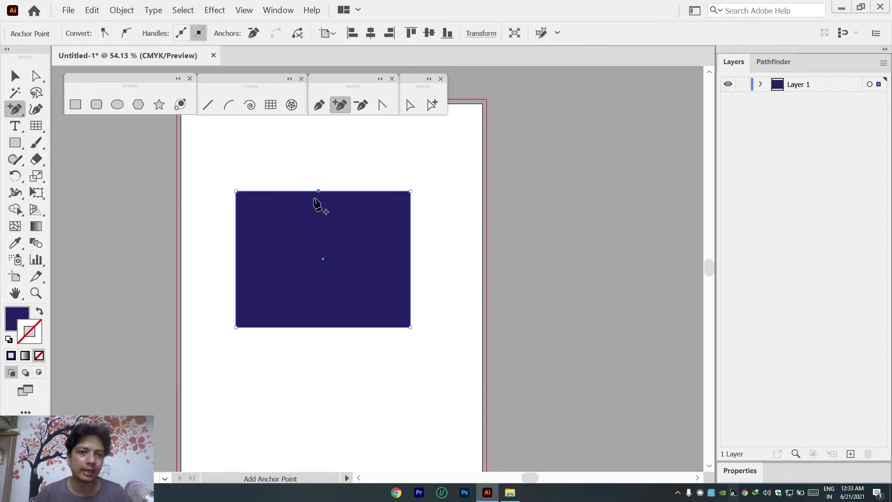
left_click(33, 78)
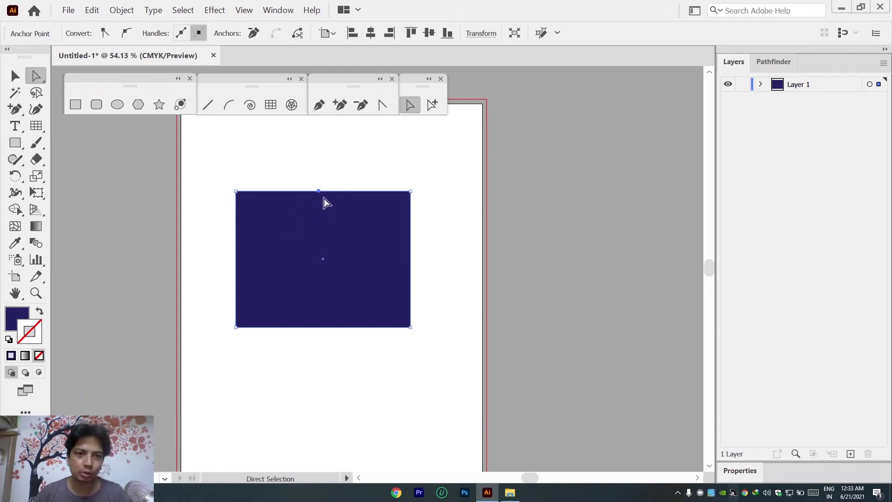
left_click_drag(318, 191, 310, 142)
Step: Add anchor points near the middle of the shape's right, left and bottom edges
left_click(341, 104)
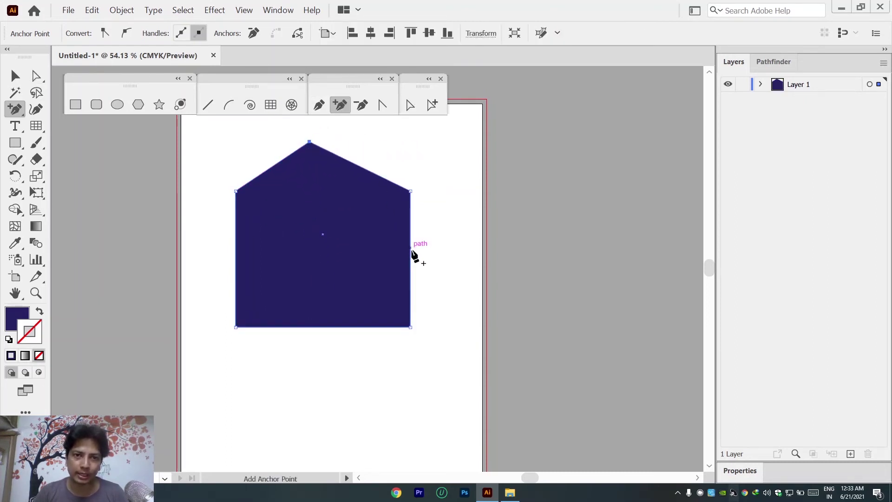
left_click(399, 255)
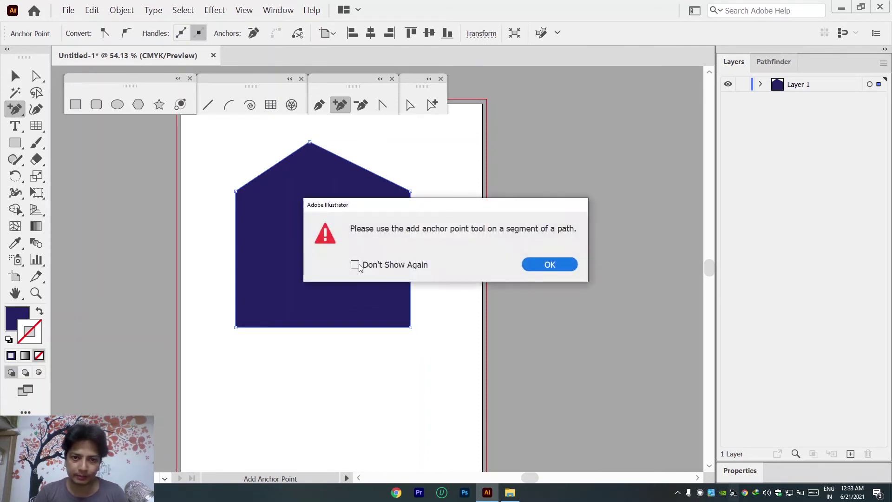
left_click(549, 264)
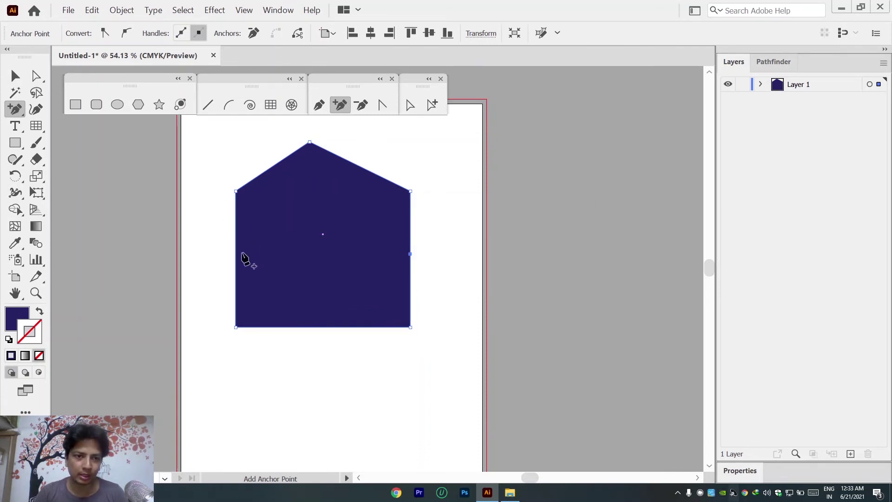
left_click(328, 328)
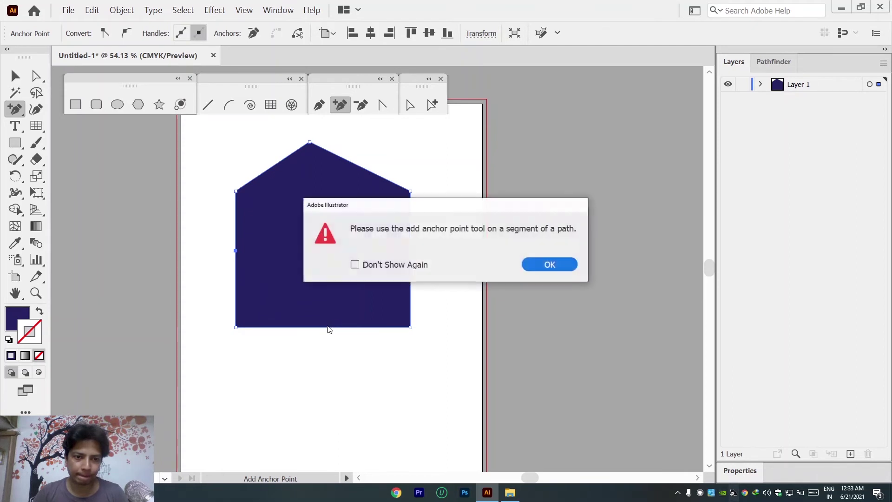
left_click(560, 265)
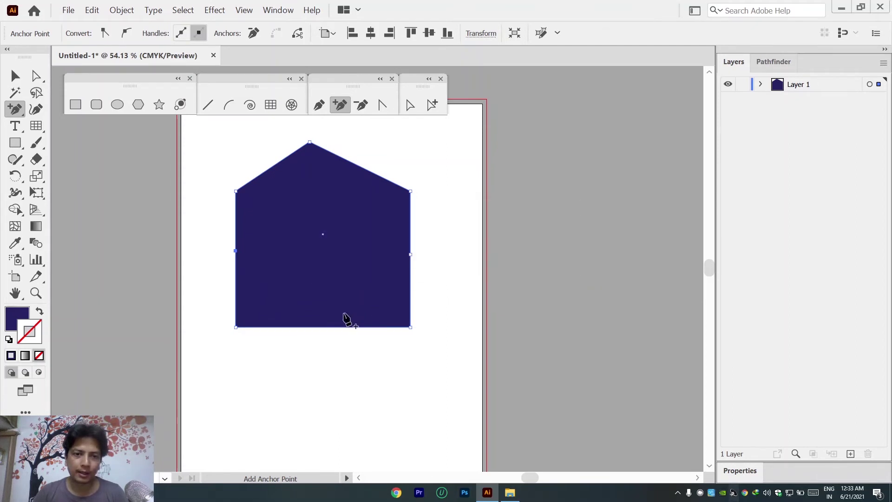
left_click(312, 327)
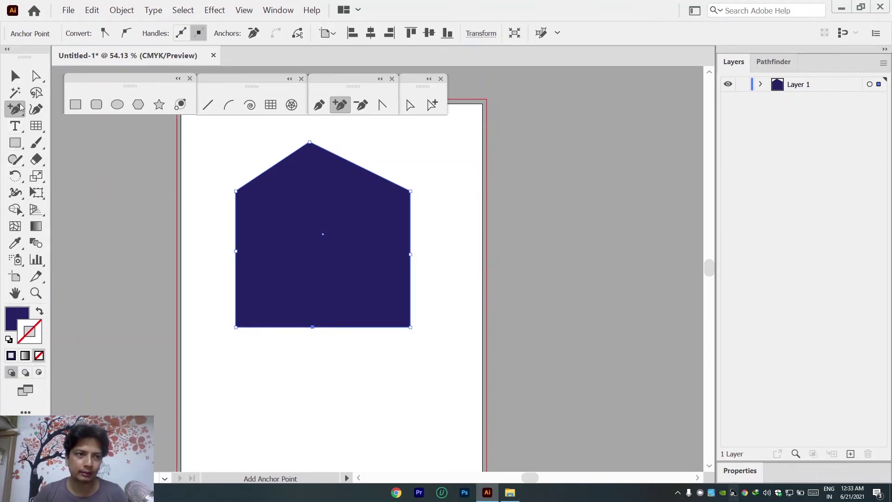
Step: Move the two new side anchors inward and pull the bottom anchor down into a point
left_click(36, 75)
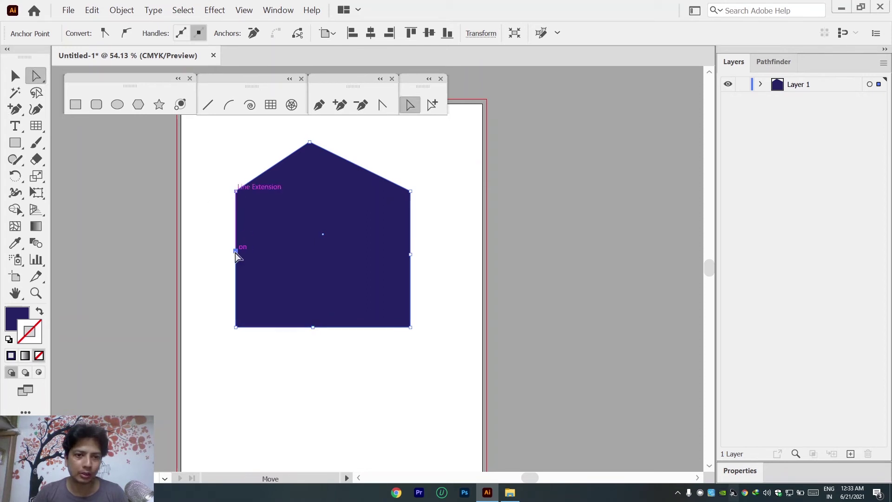
left_click_drag(236, 251, 272, 256)
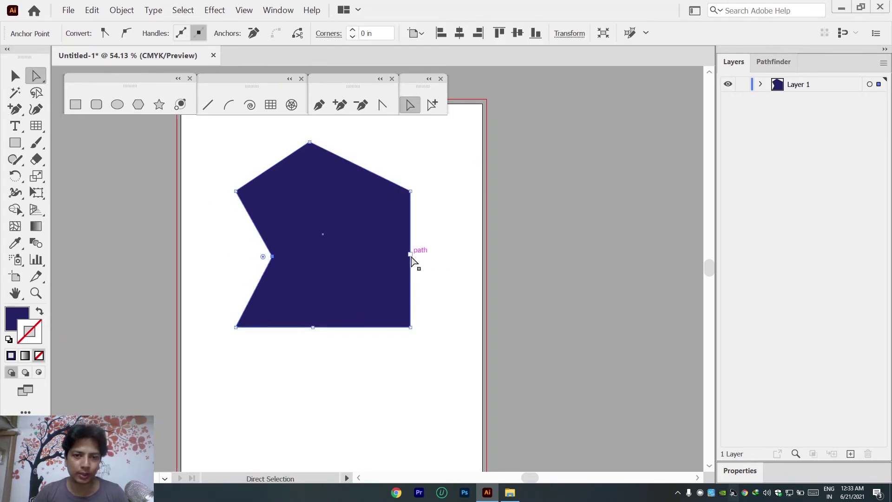
left_click_drag(410, 255, 381, 257)
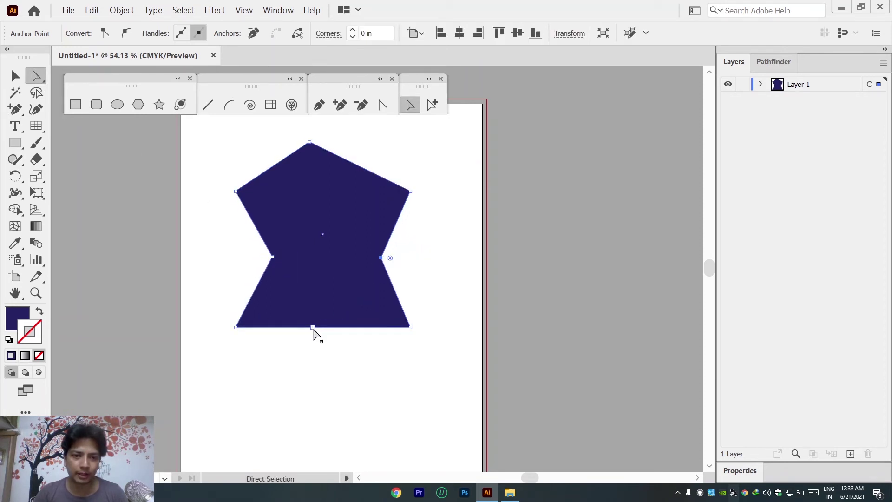
left_click_drag(314, 330, 316, 380)
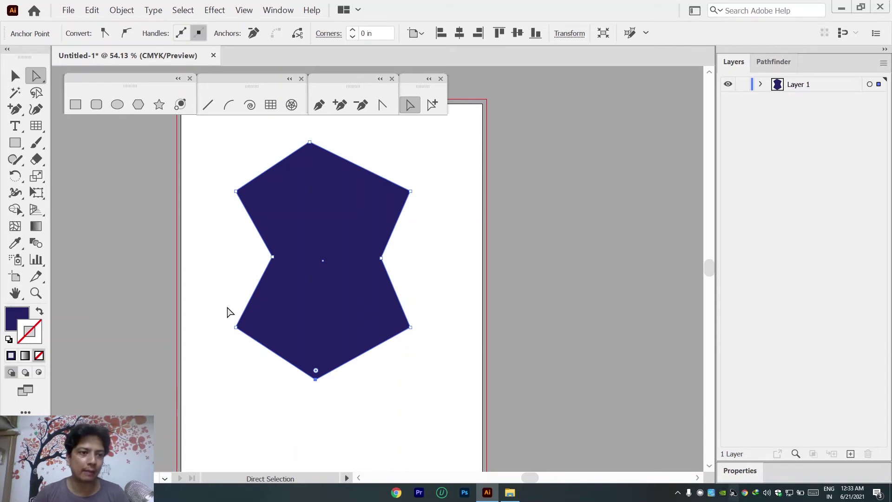
Step: Detach the Scale, Shear and Reshape tool group as a floating toolbar and place it beside the other detached tool groups
left_click(40, 198)
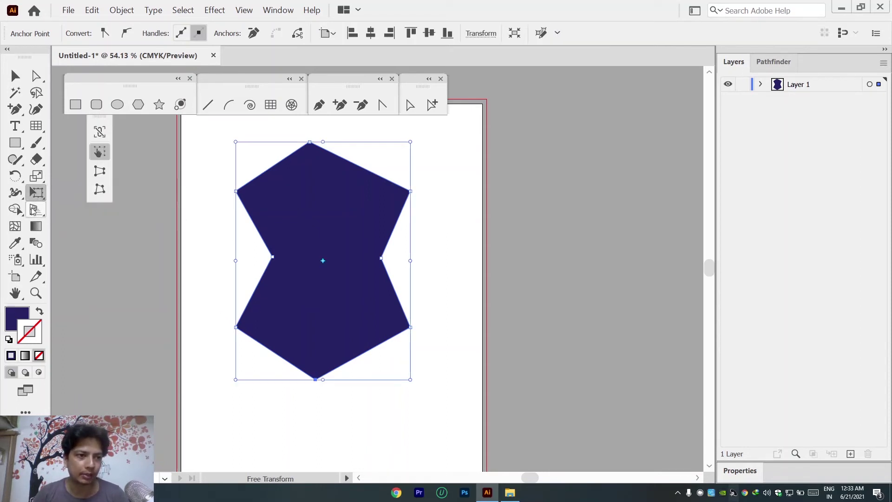
left_click(36, 176)
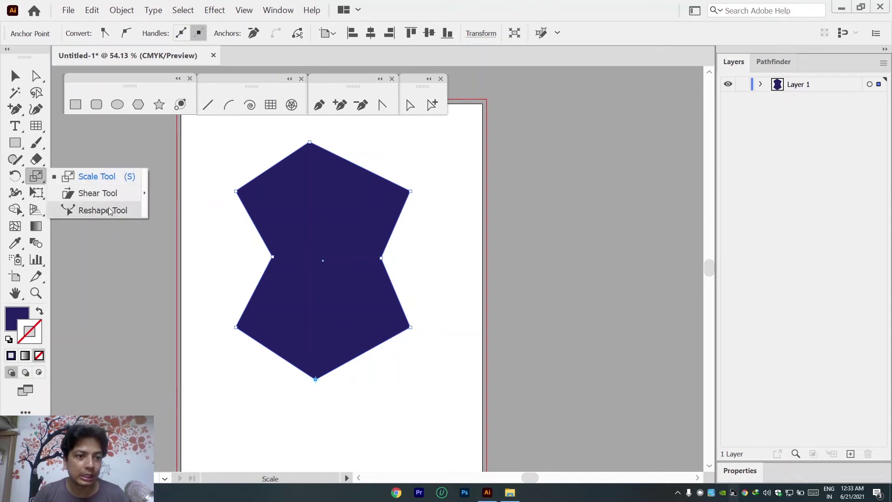
left_click(109, 208)
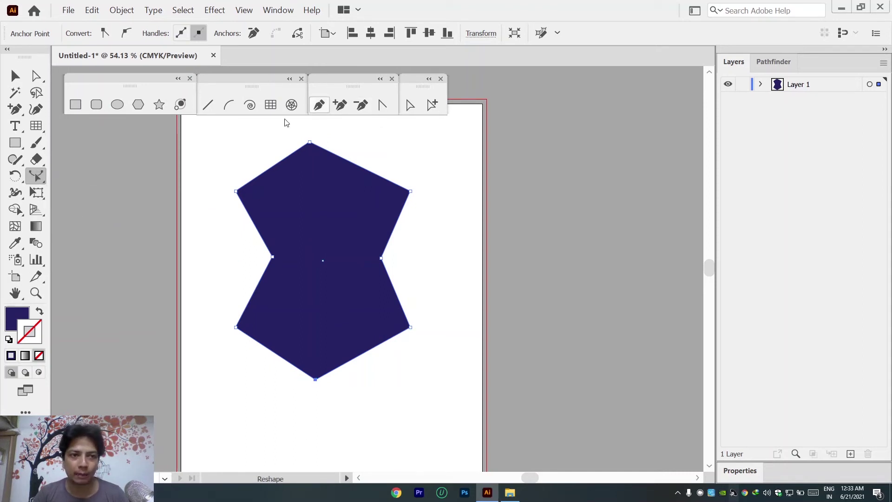
left_click(33, 182)
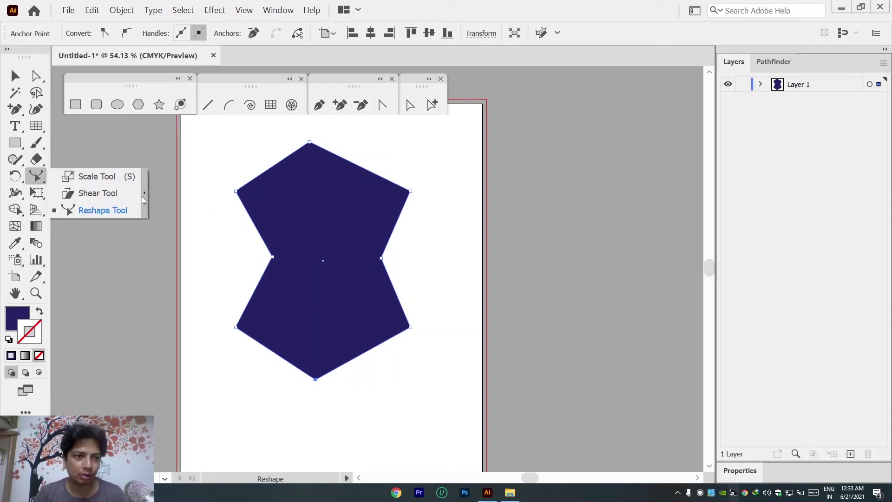
left_click_drag(36, 175, 145, 192)
left_click_drag(70, 185, 468, 88)
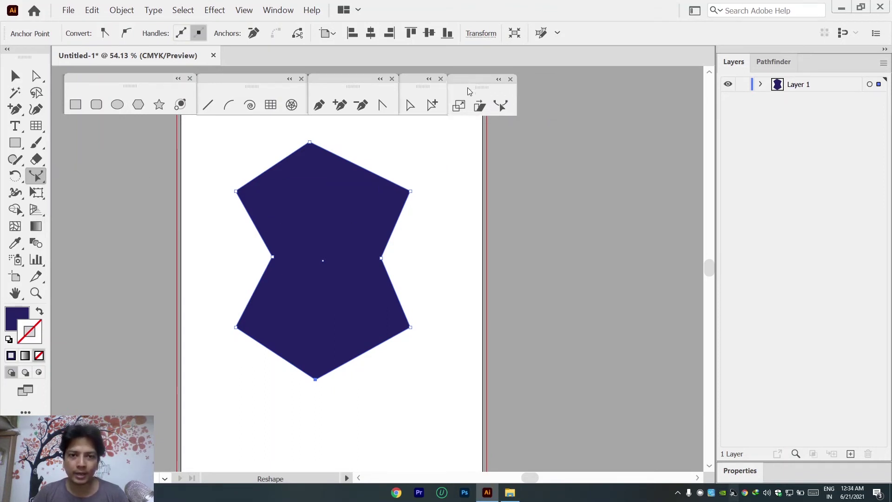
Step: Add an anchor point on the shape's upper-right slanted edge, and another on its upper-left slanted edge with the Reshape tool
left_click(340, 106)
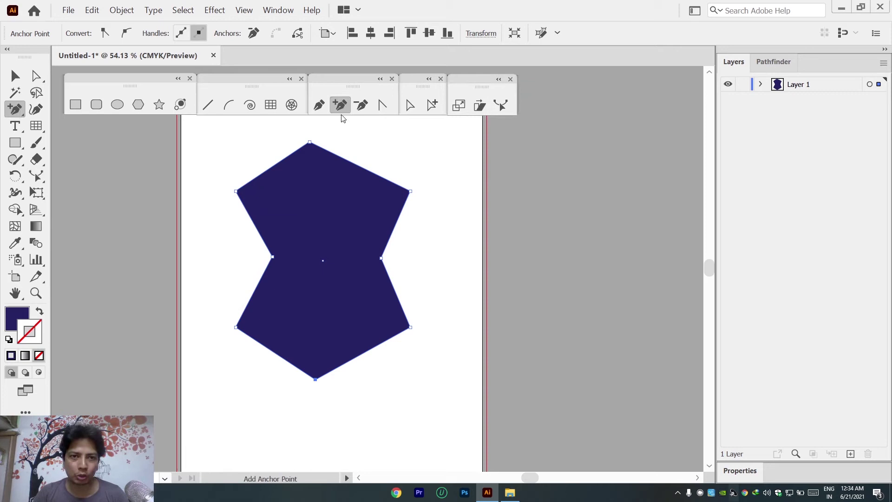
left_click(358, 165)
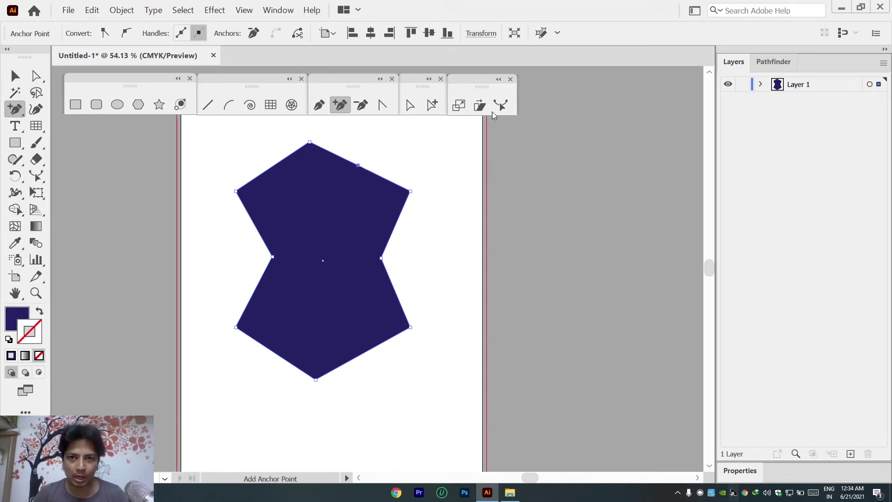
left_click(501, 106)
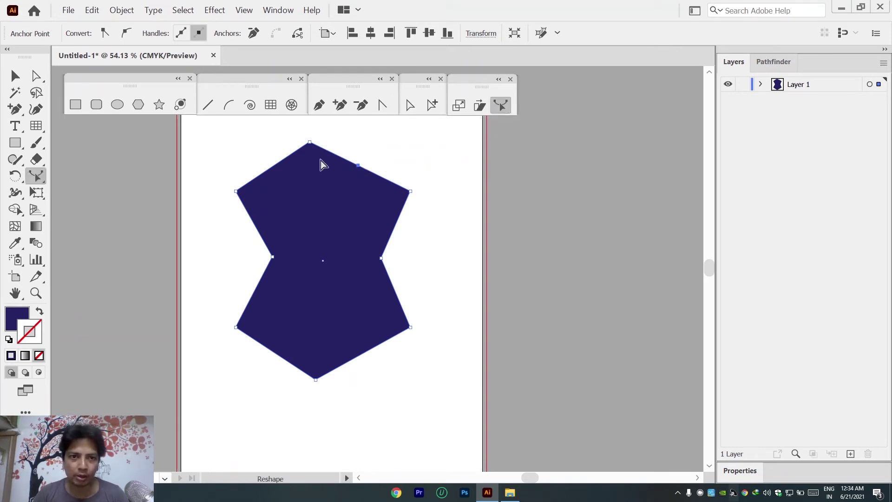
left_click(276, 164)
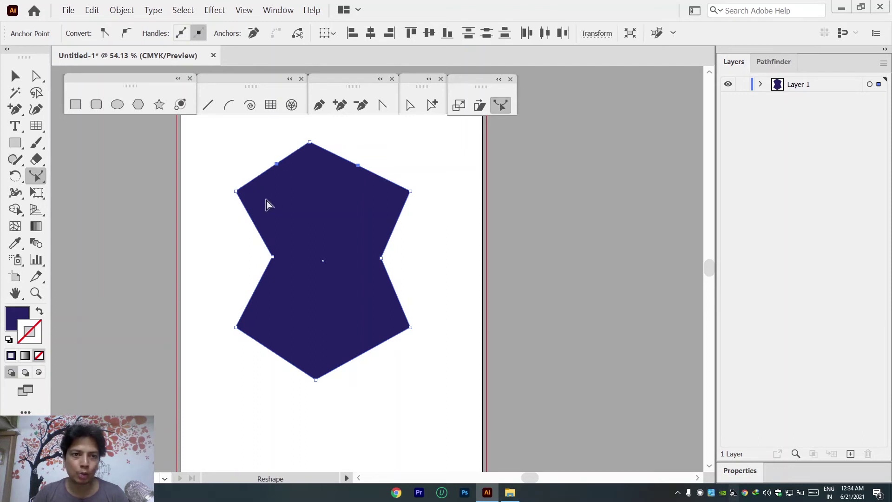
Step: Move the anchors on the two upper slanted edges down into the shape, and extend the left one's upper handle outward
left_click(35, 79)
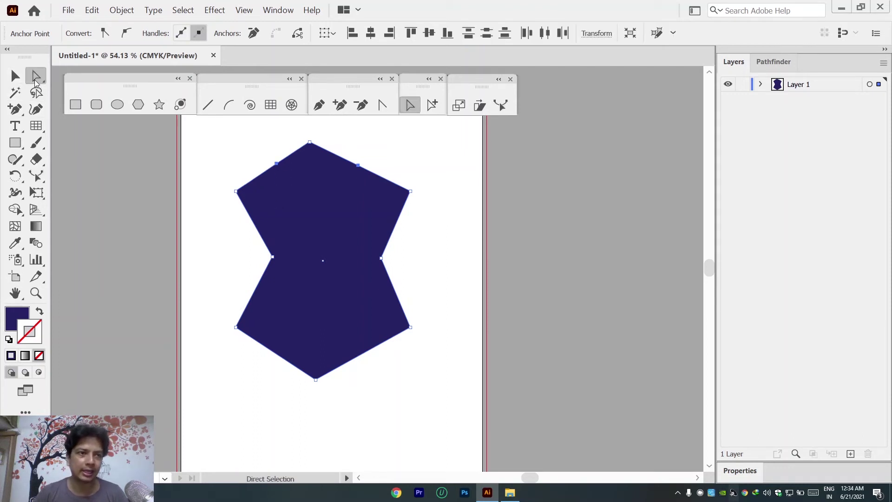
left_click_drag(359, 166, 339, 212)
left_click_drag(270, 152, 299, 188)
left_click_drag(269, 152, 269, 152)
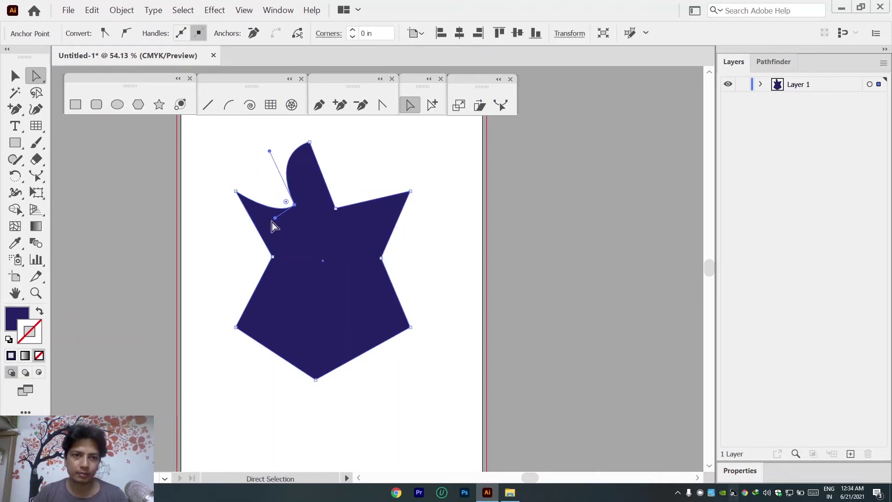
Step: Shift the whole shape slightly down and right, and pull the curved notch anchor's lower handle down to deepen the curve
mouse_move(275, 221)
left_mouse_down()
mouse_move(295, 243)
mouse_move(283, 230)
left_mouse_up()
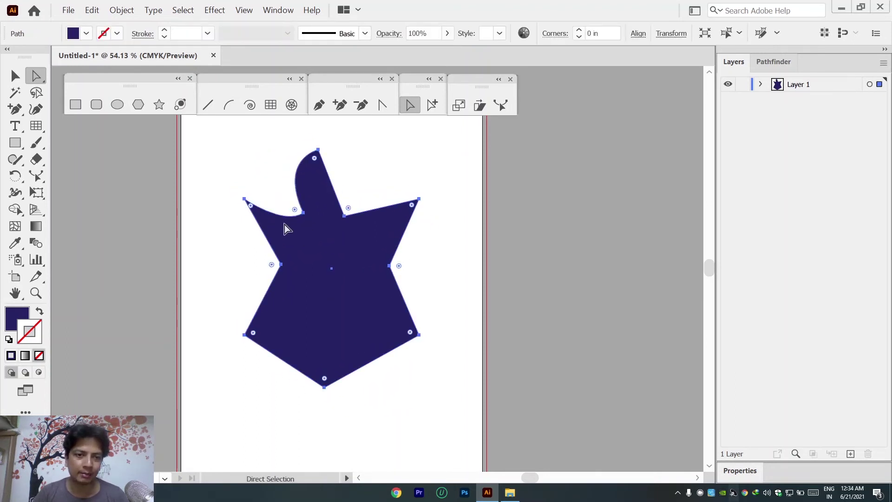
left_click(303, 212)
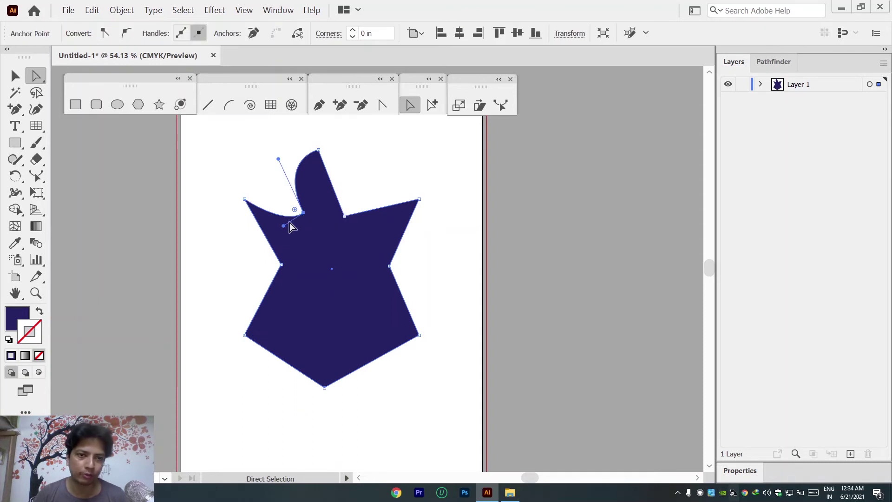
left_click_drag(282, 226, 288, 254)
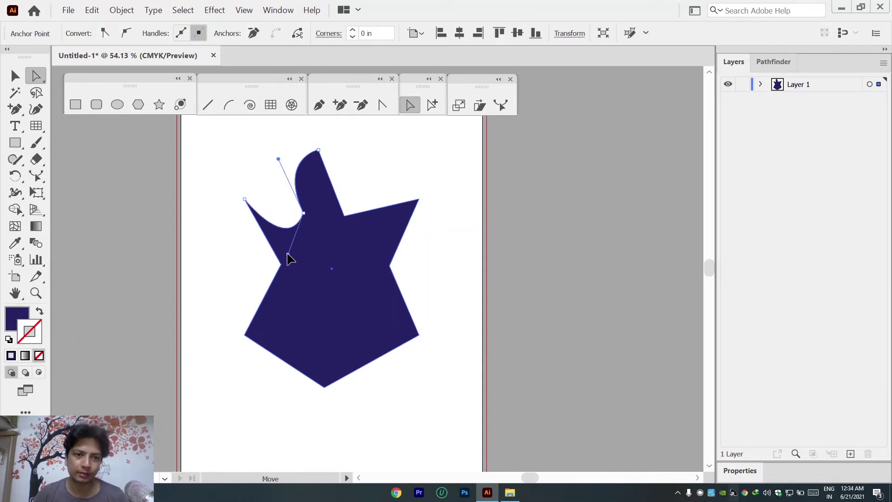
Step: Select the whole shape and scale it down about its lower-right corner, shrinking it mostly in width
left_click(14, 76)
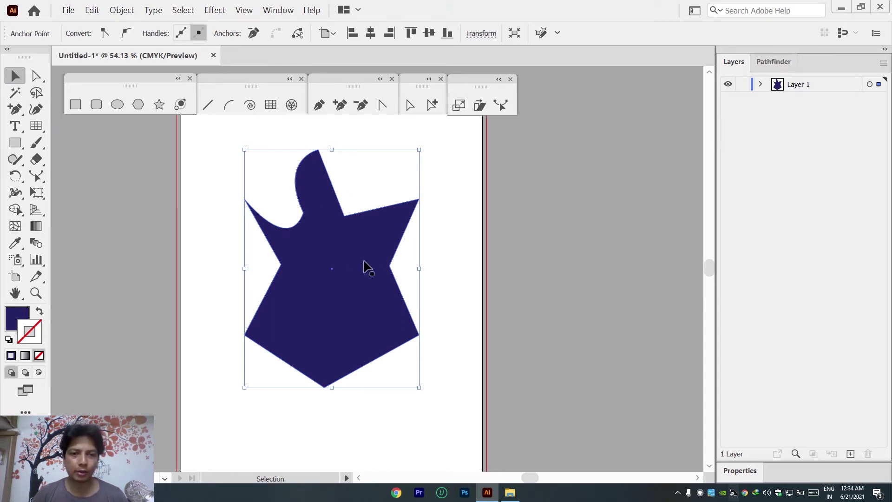
key("s")
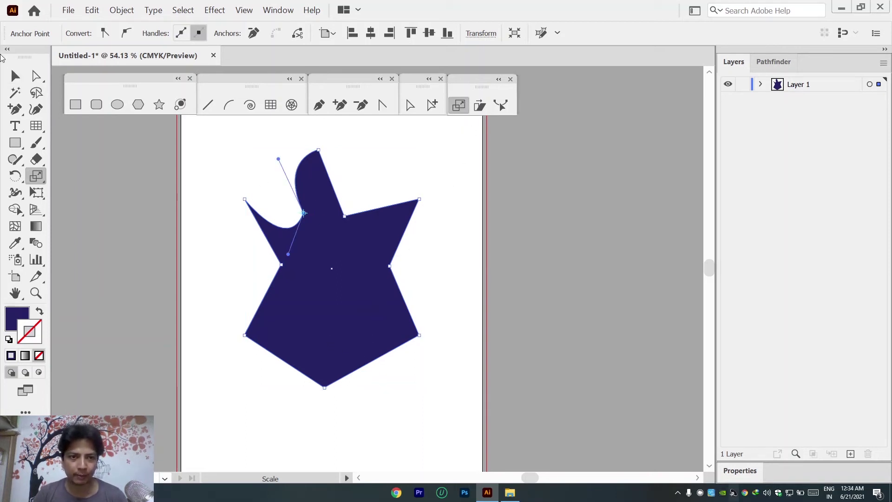
left_click(14, 75)
left_click(160, 193)
left_click(324, 243)
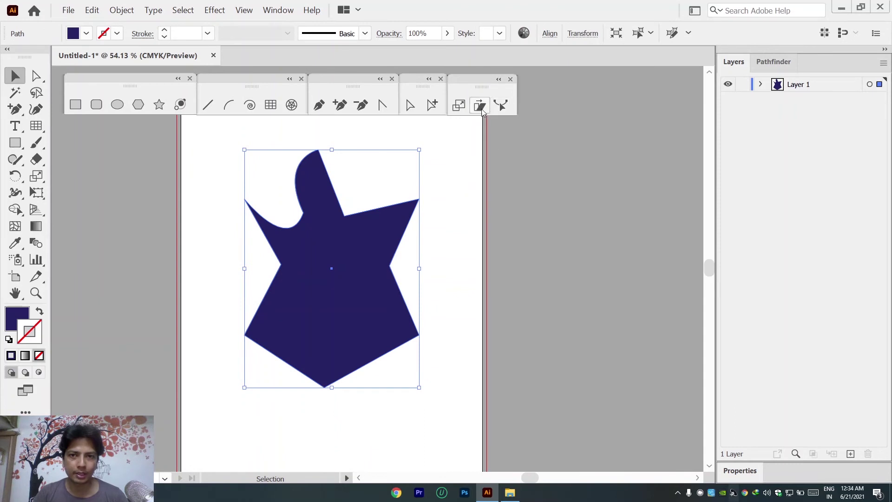
left_click(459, 106)
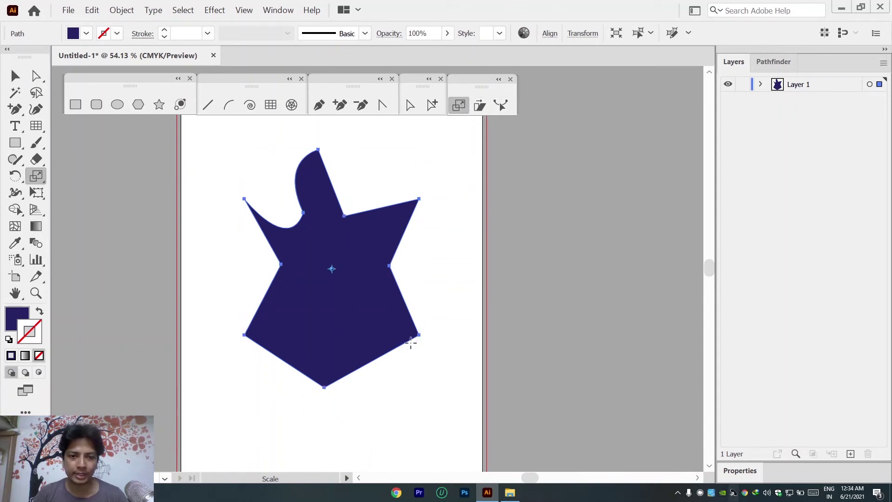
left_click(418, 336)
left_click_drag(278, 226, 327, 237)
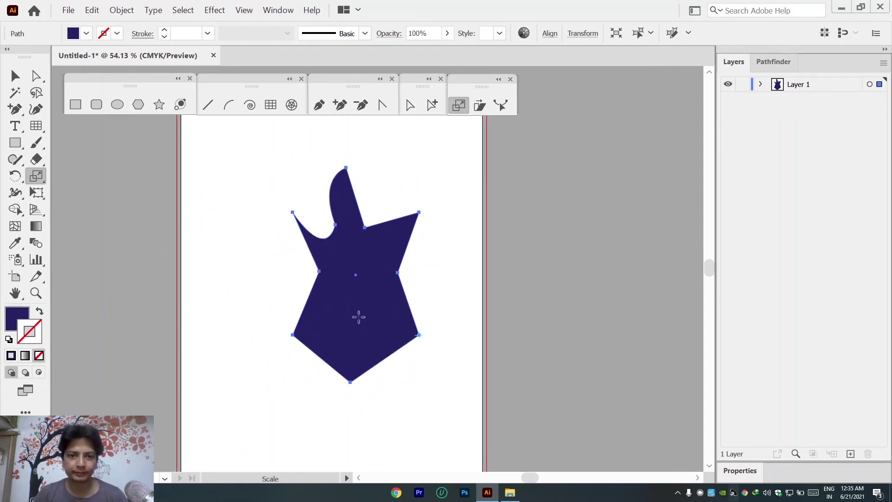
Step: Scale the whole shape wider, and scale it past its reference point to flip it horizontally
left_click_drag(398, 238, 441, 238)
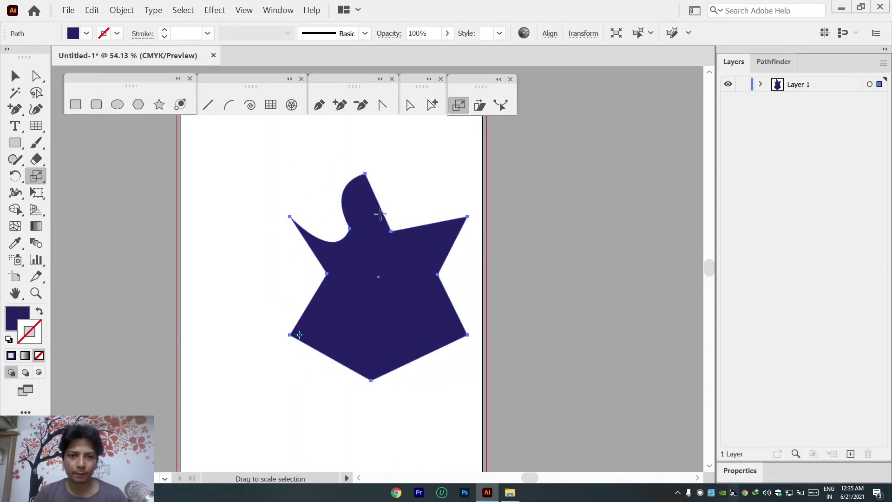
left_click_drag(382, 380, 417, 365)
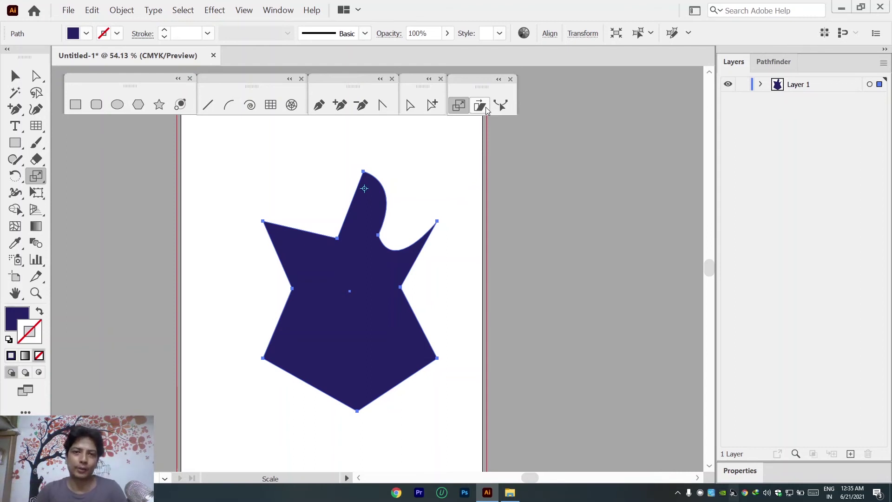
Step: Delete the flipped shape and draw a wide filled rectangle in the middle of the artboard
left_click(14, 76)
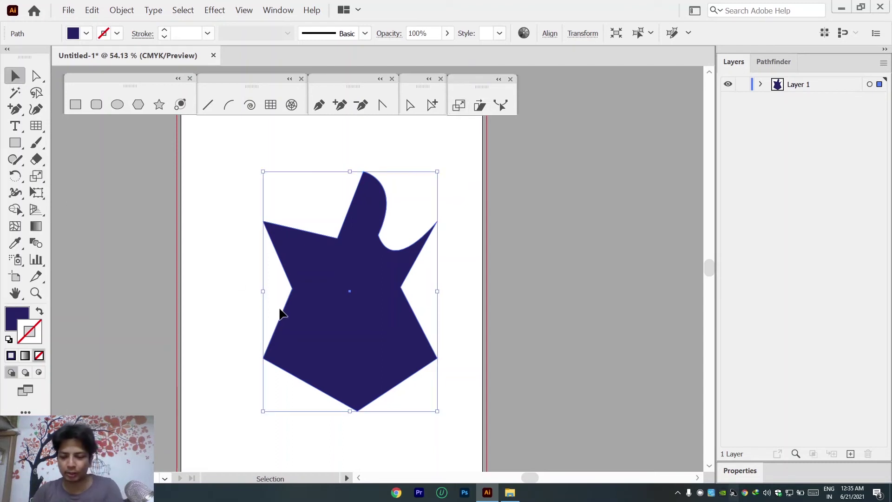
key("Delete")
left_click(76, 104)
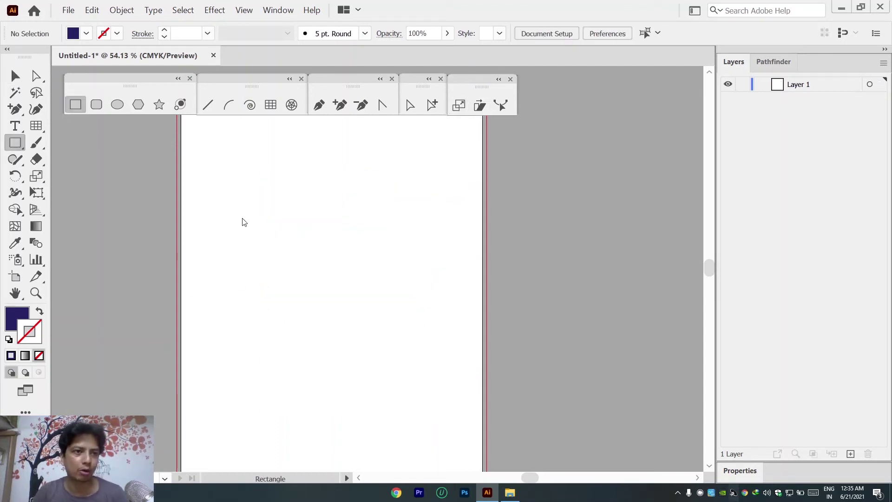
left_click_drag(250, 232, 416, 295)
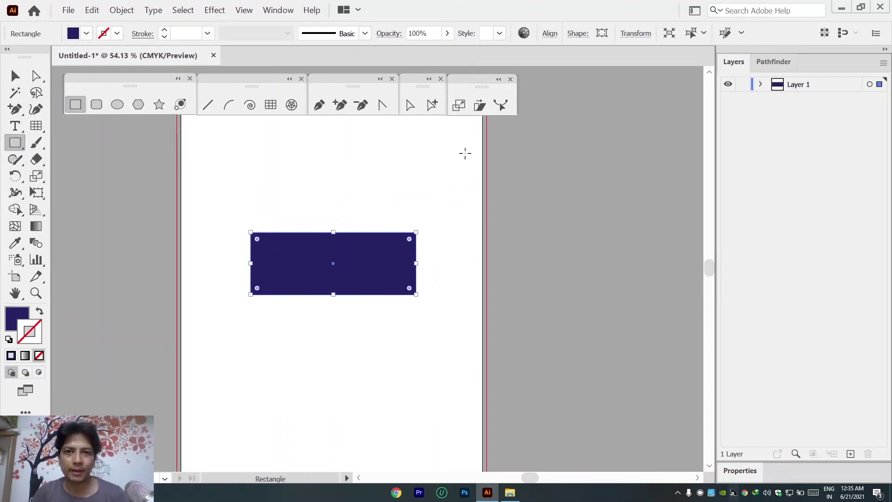
Step: Shear the rectangle into a long parallelogram sloping down to the right, and delete it
left_click(480, 106)
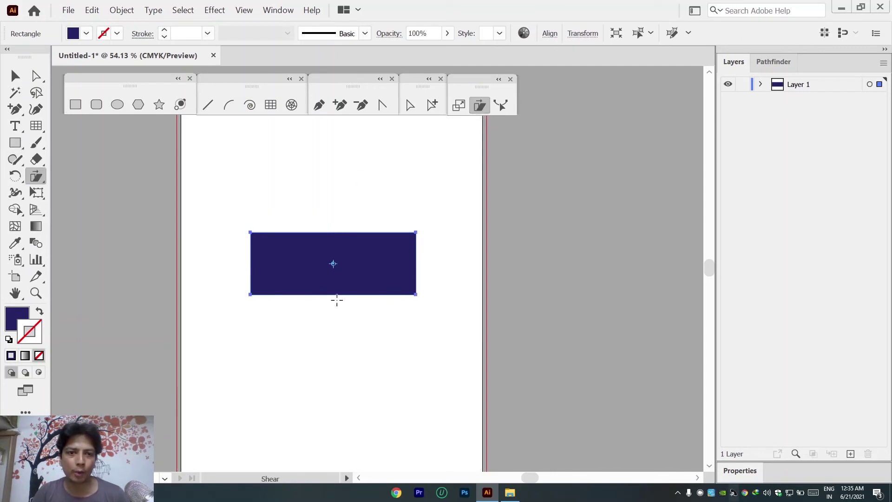
left_click(334, 296)
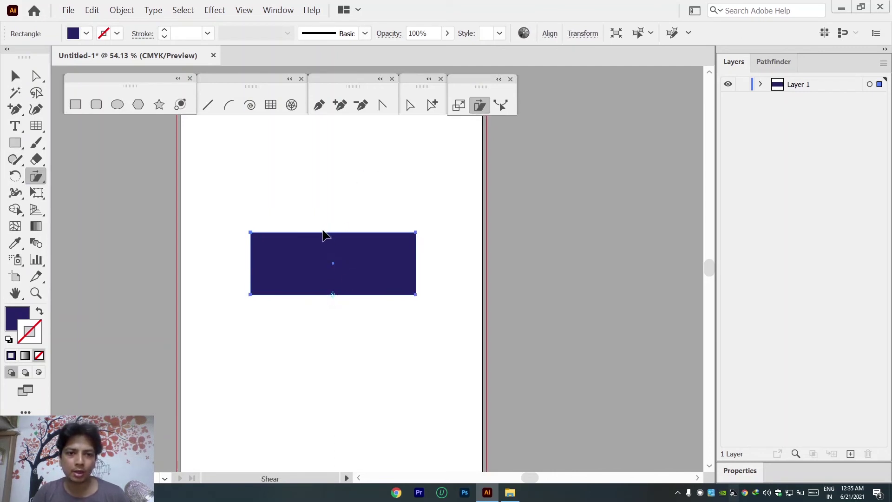
left_click_drag(325, 238, 365, 264)
left_click(340, 275)
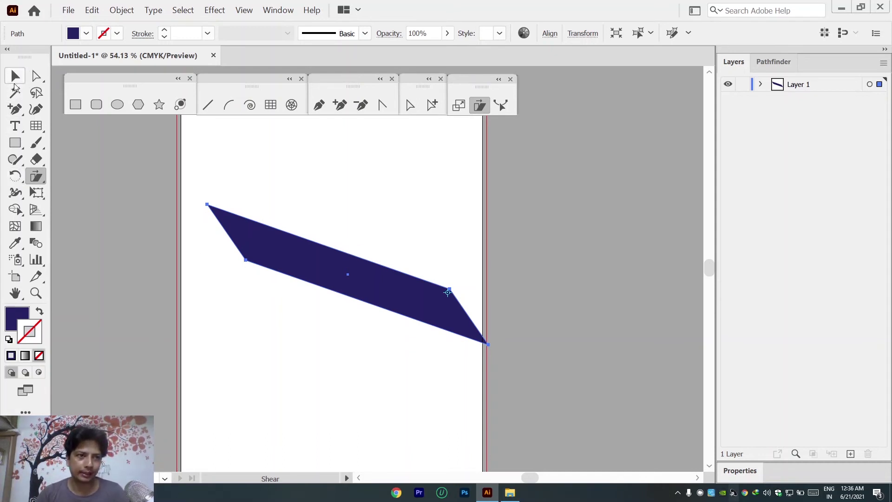
key("v")
key("Delete")
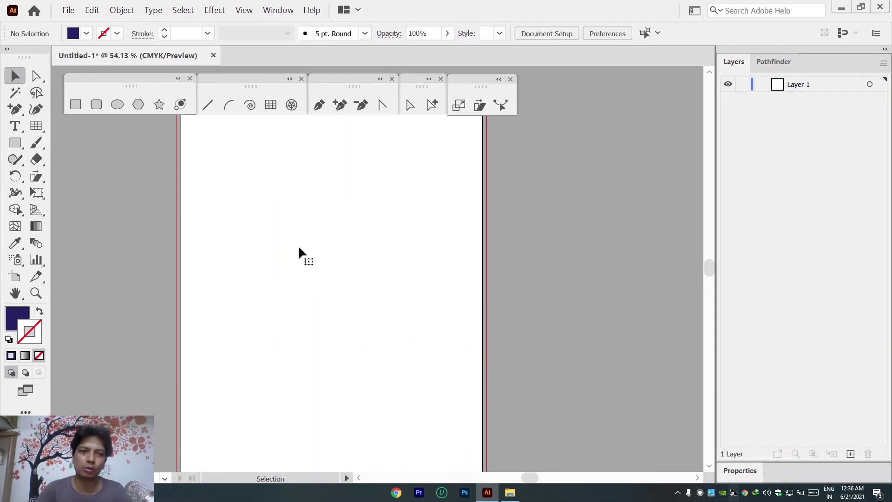
Step: Open the Web Icons symbol library, place it beside the artboard and lengthen it to show all its icons
left_click(284, 6)
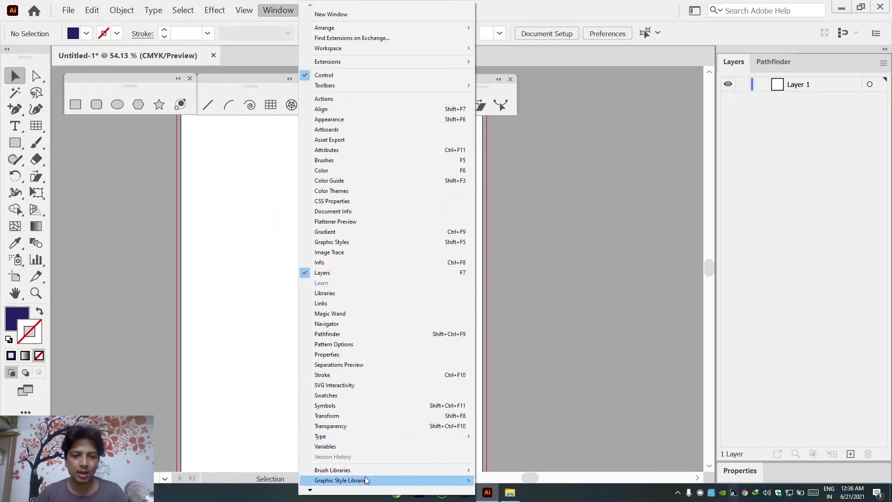
mouse_move(365, 480)
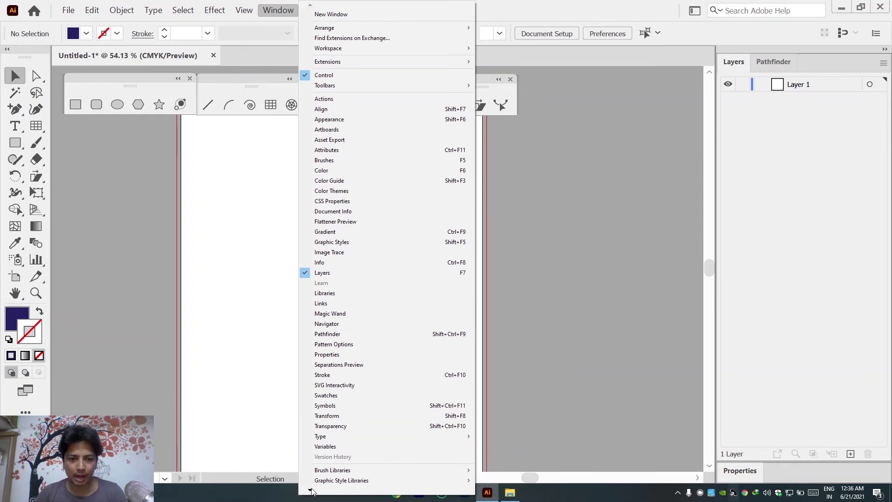
mouse_move(329, 471)
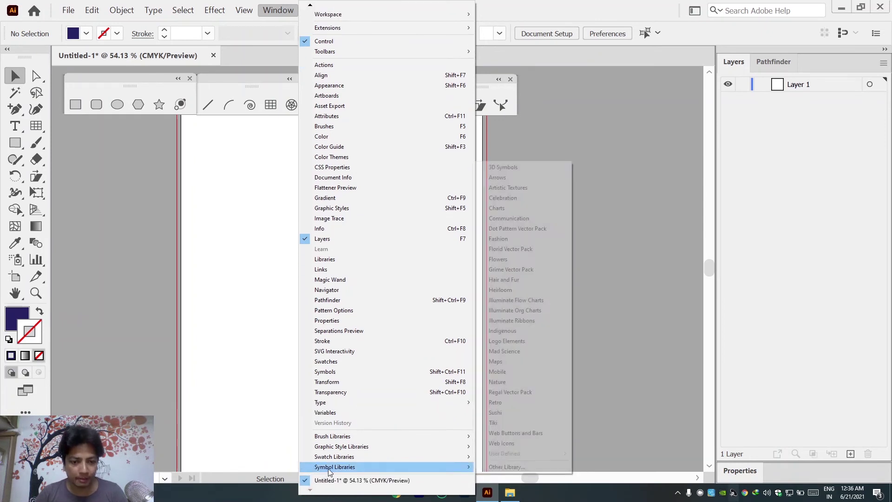
left_click(494, 444)
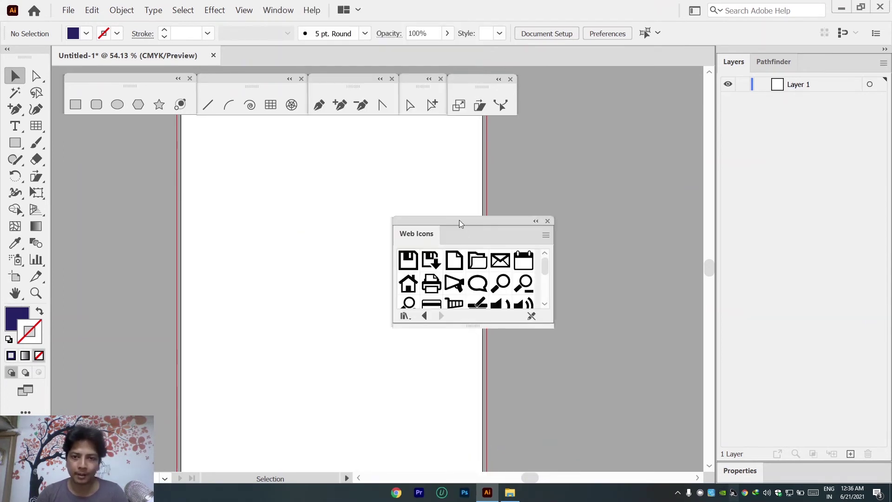
left_click_drag(459, 219, 616, 173)
left_click_drag(628, 282, 629, 470)
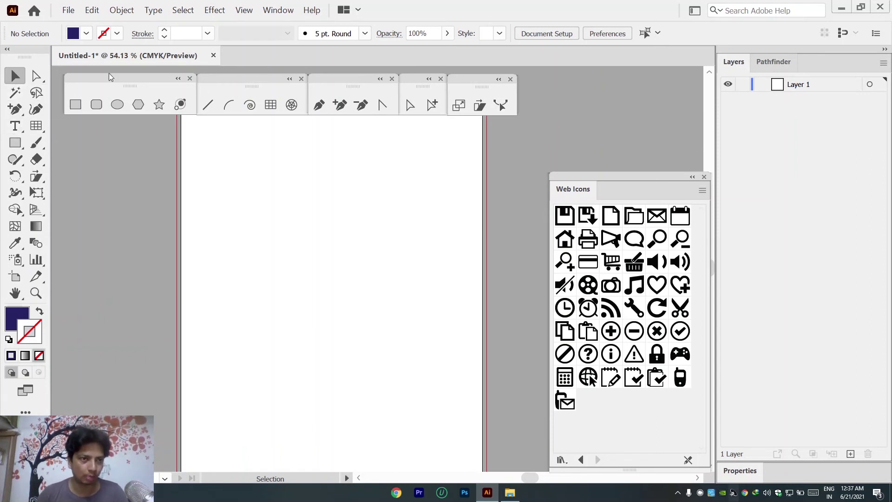
Step: Display the Pathfinder options in place of the layer list
left_click(280, 10)
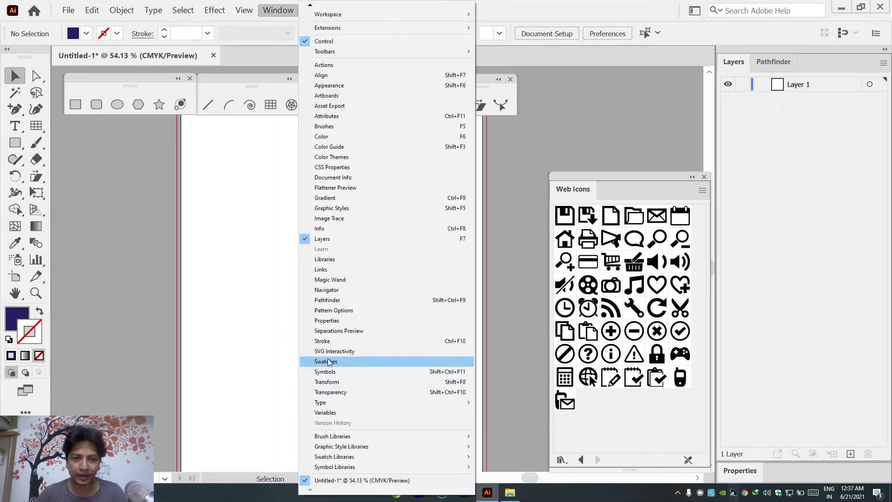
left_click(334, 302)
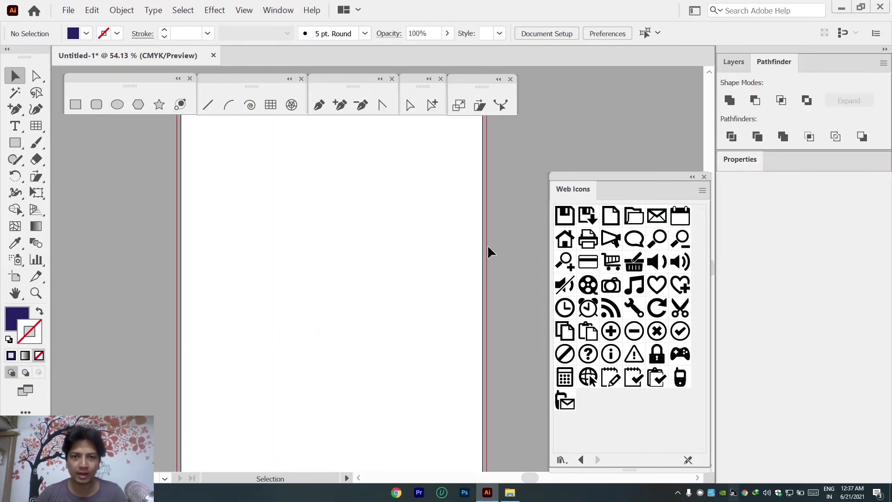
mouse_move(772, 62)
left_mouse_down()
mouse_move(669, 95)
mouse_move(765, 61)
left_mouse_up()
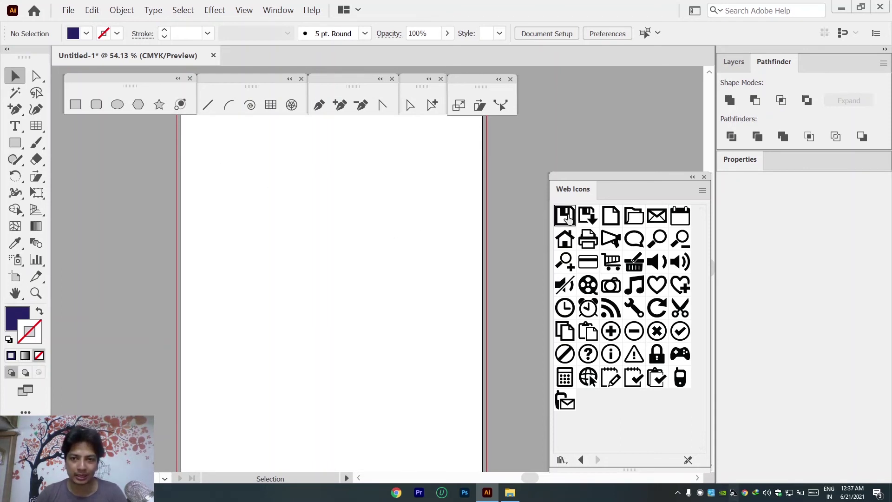
Step: Replace a stretched trial of the Save icon with a new one on the artboard's upper left, enlarged proportionally
left_click_drag(568, 218, 355, 263)
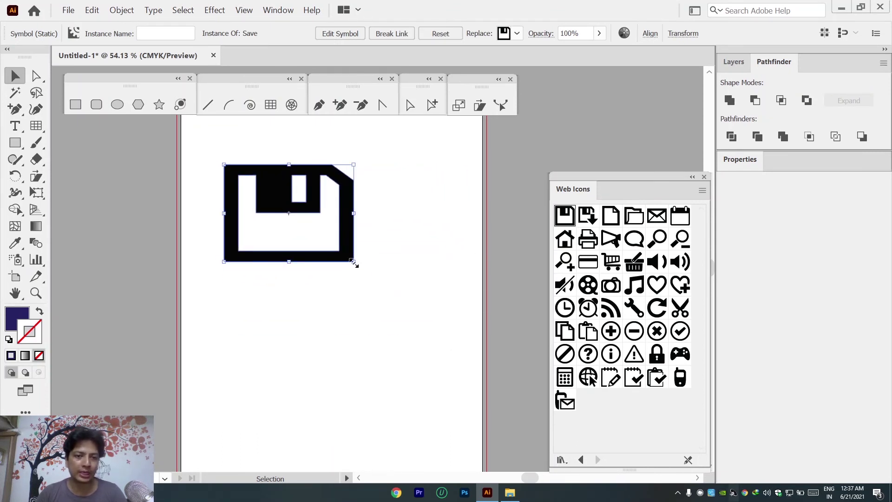
key("Delete")
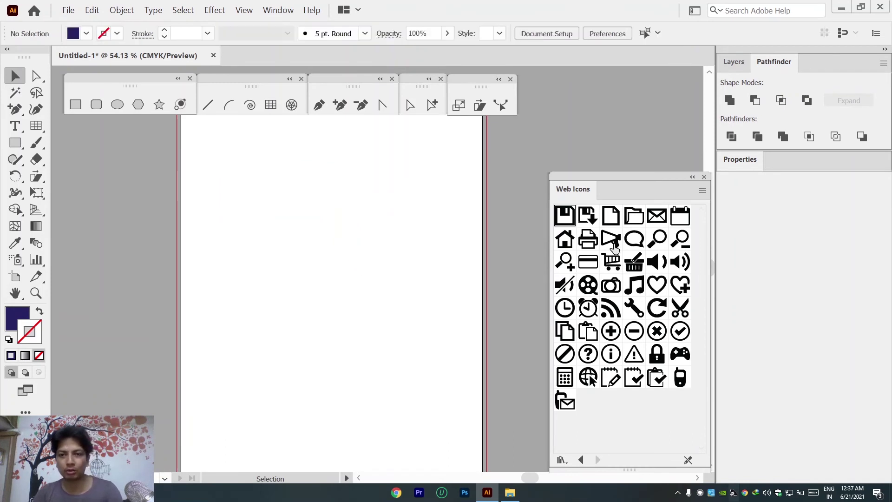
left_click_drag(575, 216, 256, 205)
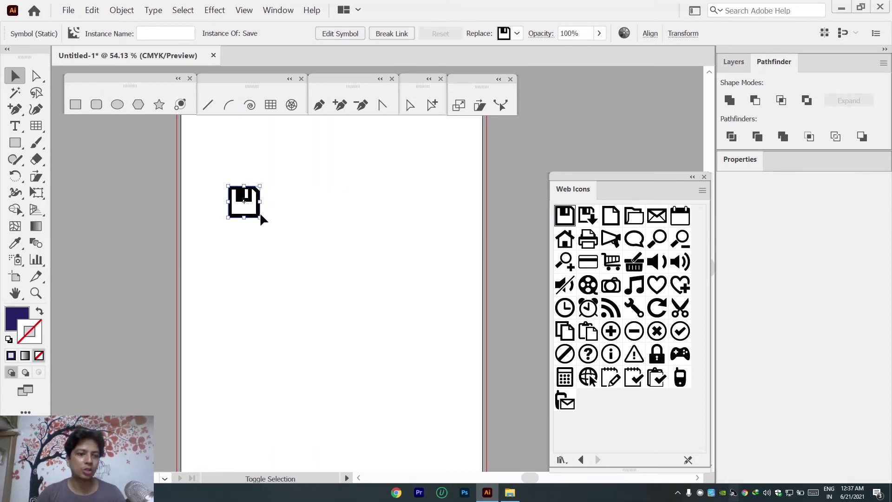
left_click_drag(260, 215, 340, 324)
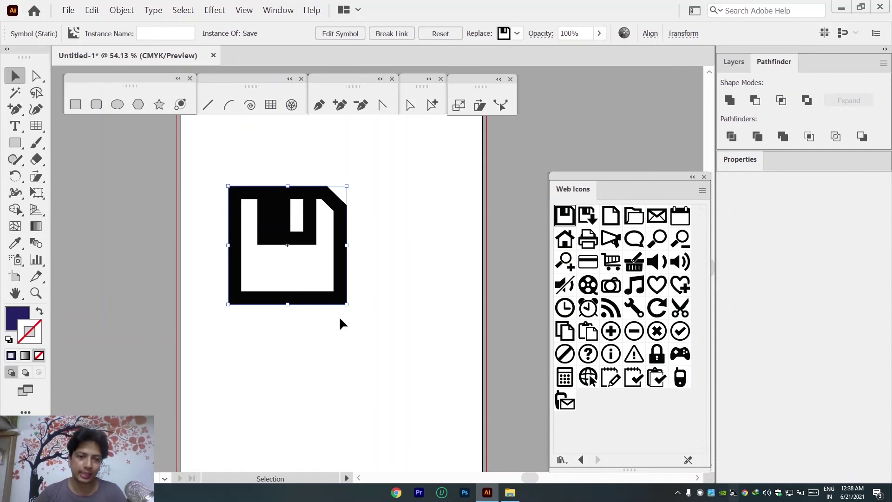
Step: Nudge the Save icon down, squash it into a narrow vertical strip and deselect it
key("shift+Down")
key("shift+Down")
key("shift+Down")
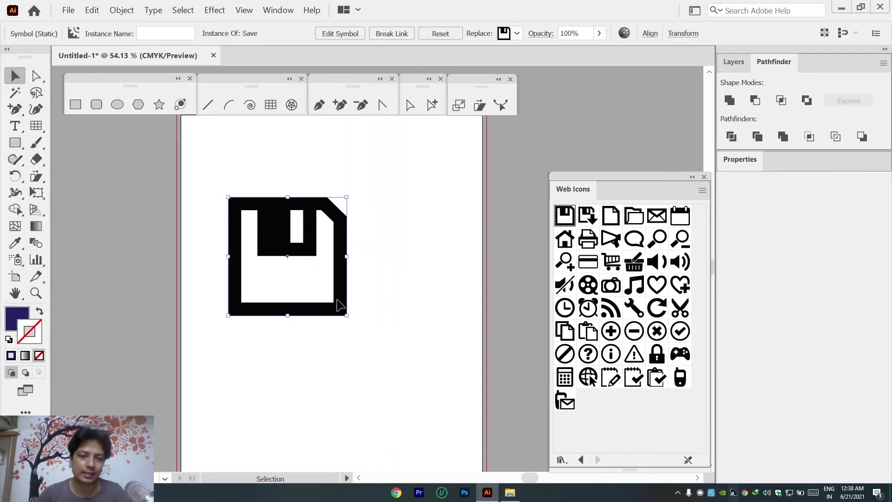
left_click_drag(347, 315, 241, 305)
left_click(233, 323)
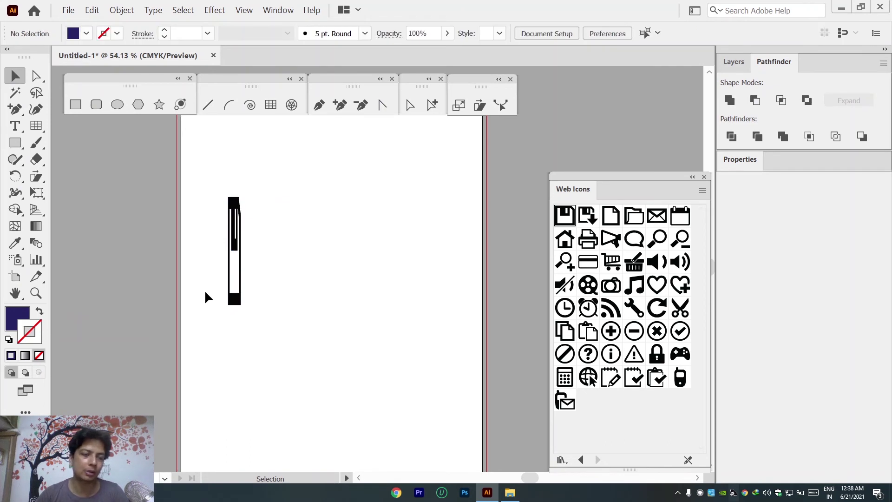
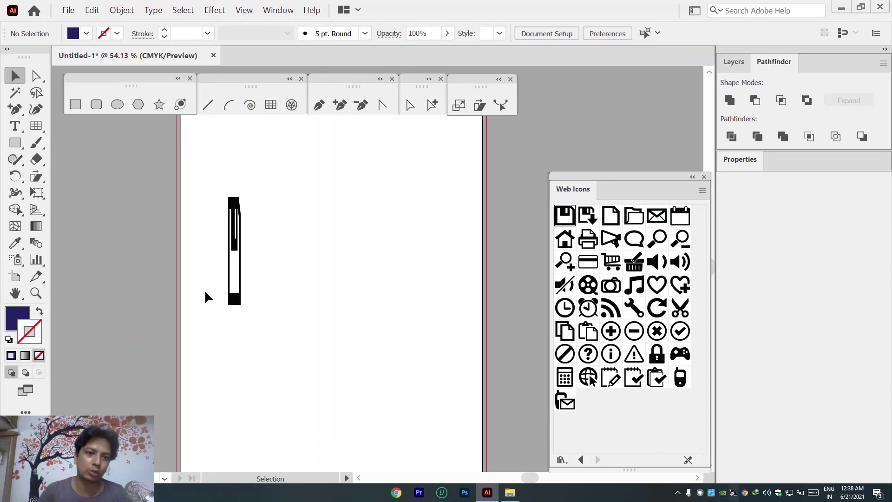
Step: Scale the squashed Save icon back up to a large square shape, and delete it
left_click(237, 237)
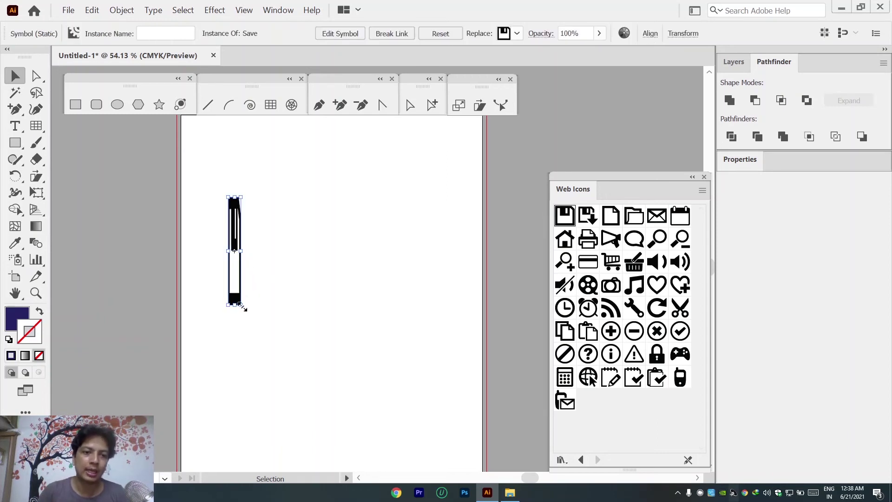
left_click_drag(241, 305, 358, 347)
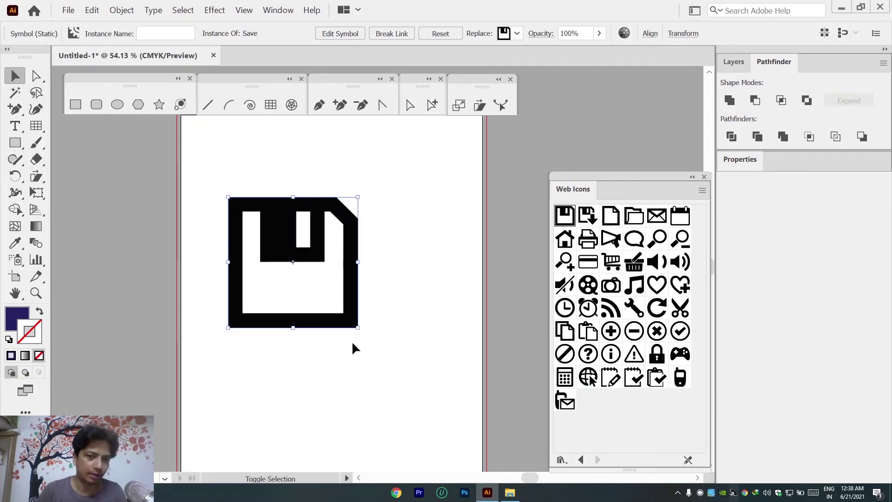
key("Delete")
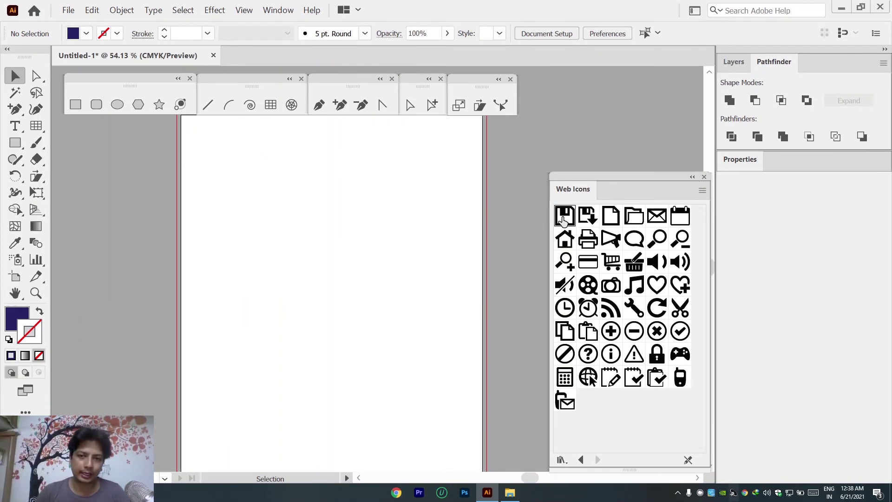
Step: Place an enlarged Save icon over the artboard's left edge and draw a filled square of similar size beside it
left_click_drag(563, 220, 392, 323)
left_click_drag(299, 235, 137, 226)
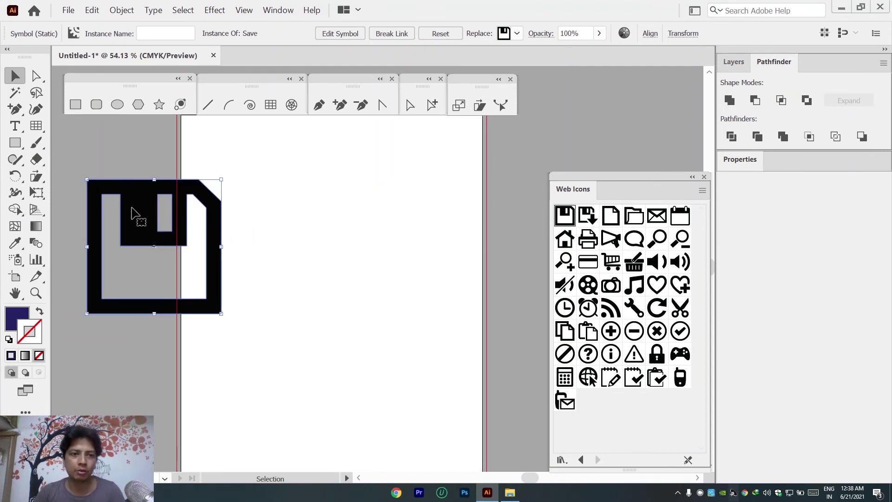
left_click(76, 105)
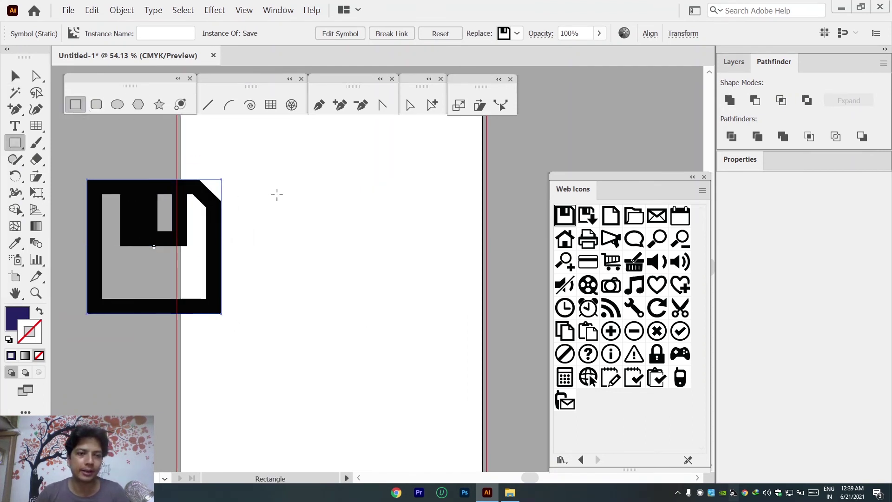
left_click_drag(277, 195, 436, 335)
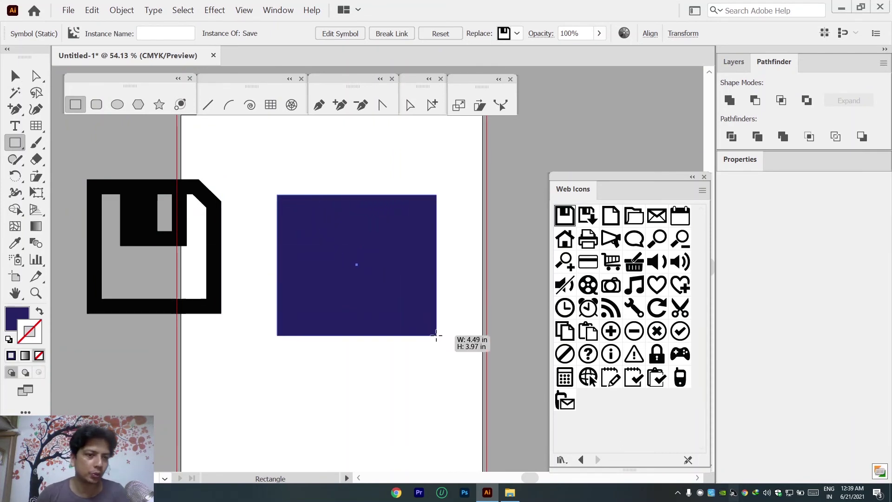
mouse_move(436, 335)
left_mouse_down()
mouse_move(383, 298)
mouse_move(440, 358)
mouse_move(413, 302)
mouse_move(440, 316)
mouse_move(413, 301)
left_mouse_up()
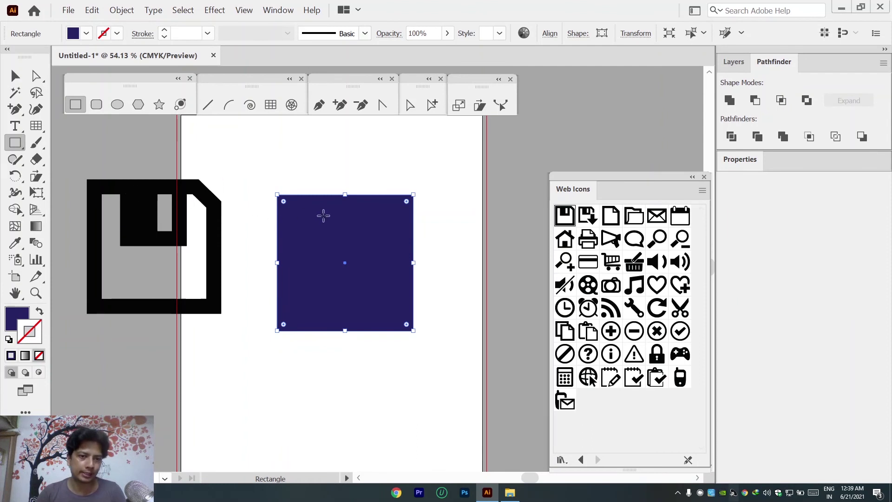
Step: Give the square no fill and a black (000000) stroke 15 pt thick
left_click(40, 311)
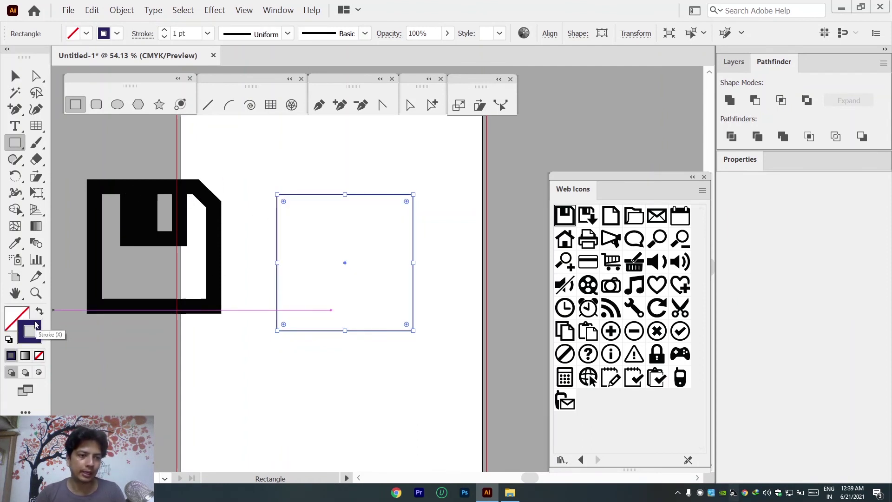
double_click(36, 325)
mouse_move(447, 260)
left_mouse_down()
mouse_move(499, 318)
mouse_move(534, 390)
left_mouse_up()
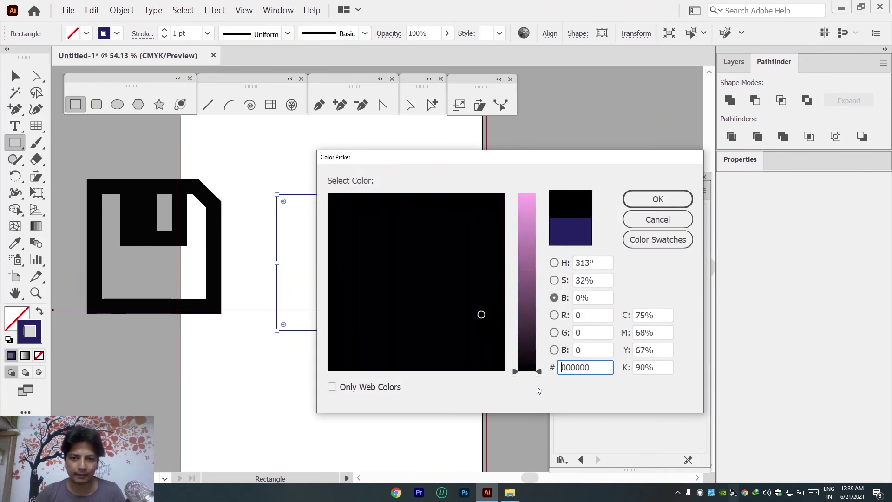
left_click(652, 202)
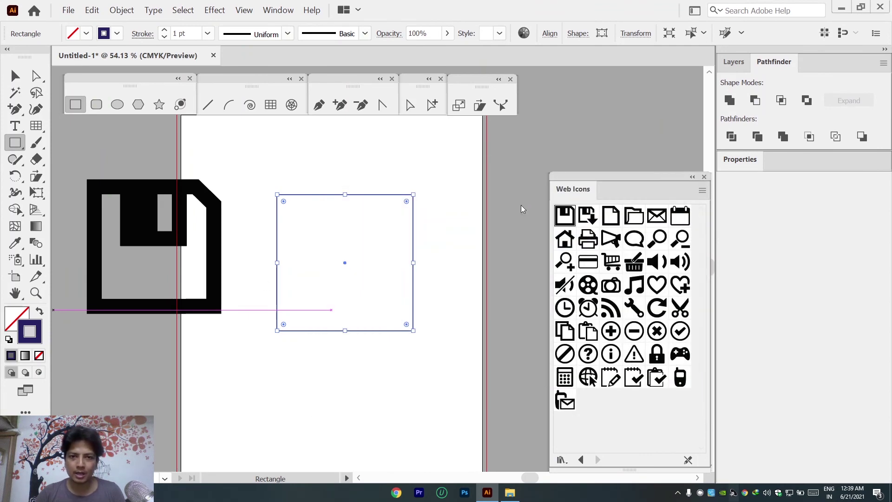
left_click(165, 30)
left_click(165, 31)
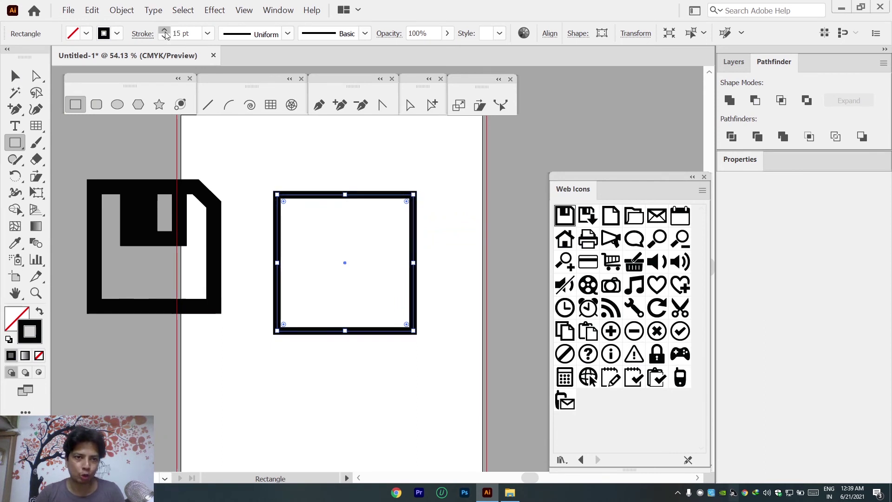
Step: Increase the square's stroke weight to 21 pt
left_click(165, 32)
left_click(165, 31)
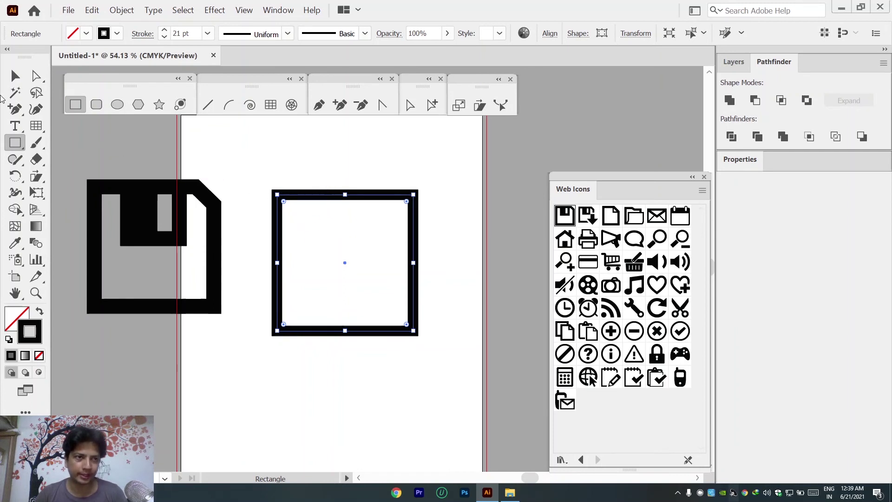
Step: Draw a smaller outlined square inside the large one, hanging from its top edge
key("v")
left_click(75, 104)
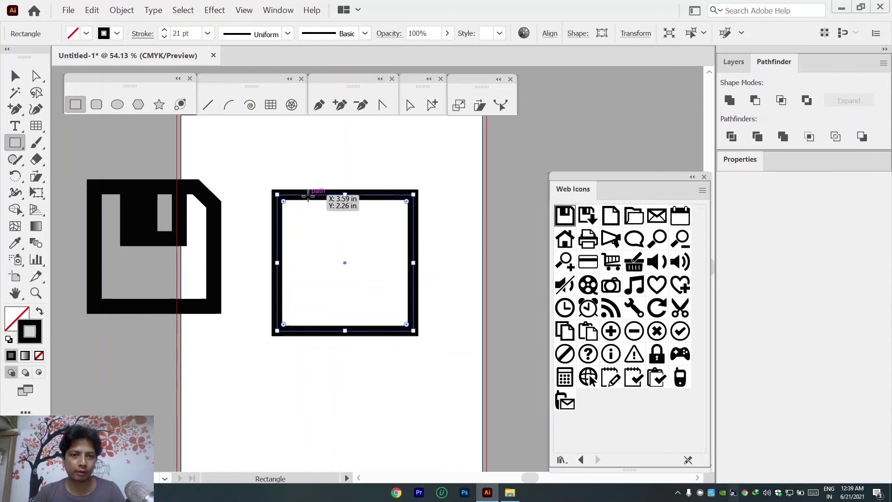
left_click_drag(308, 197, 360, 260)
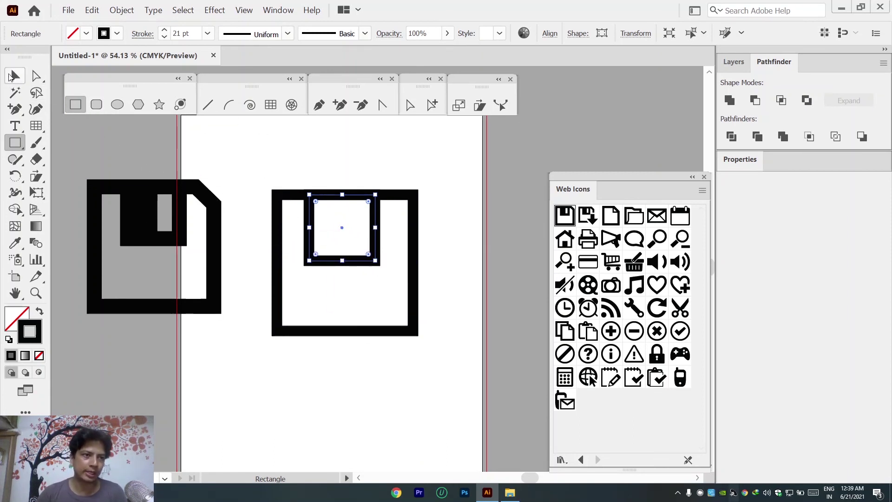
Step: Bevel the large square's top-right corner by adding anchor points on both adjoining edges and deleting the corner point
left_click(340, 106)
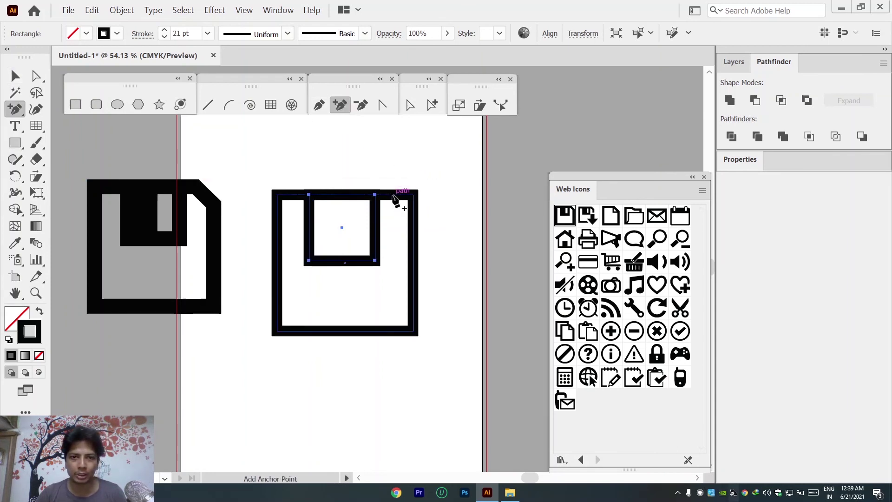
left_click(393, 194)
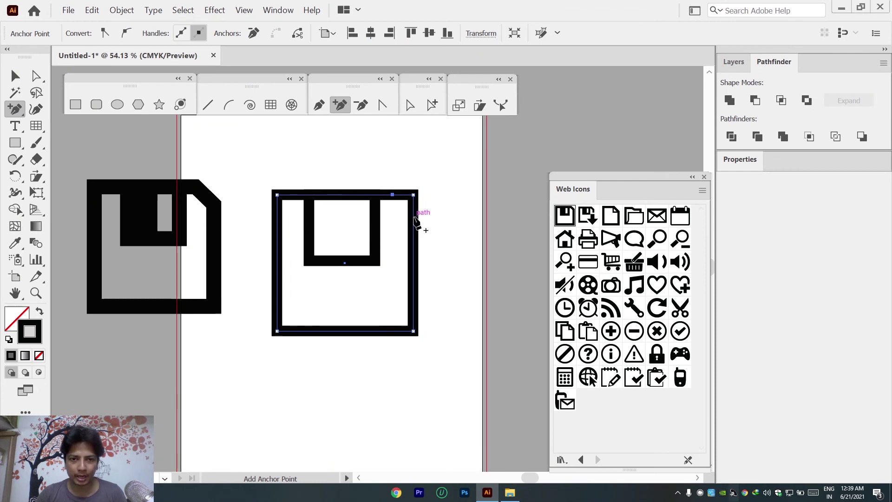
left_click(414, 217)
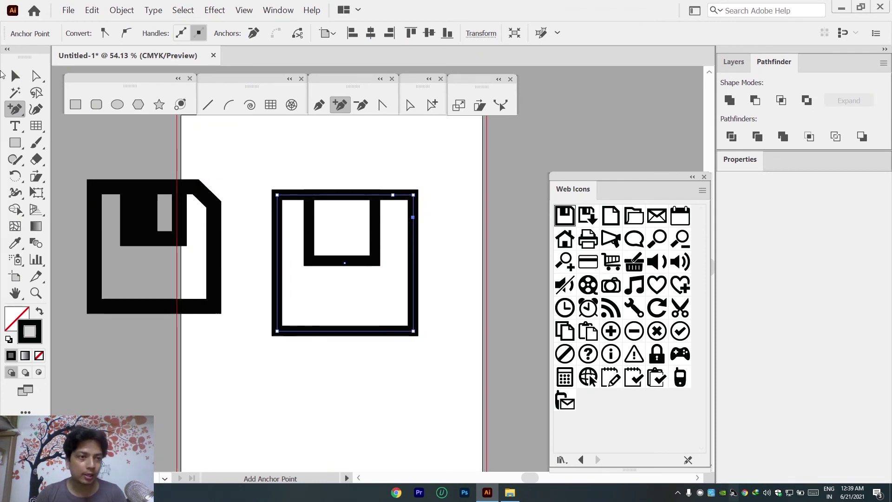
left_click(15, 75)
left_click(397, 208)
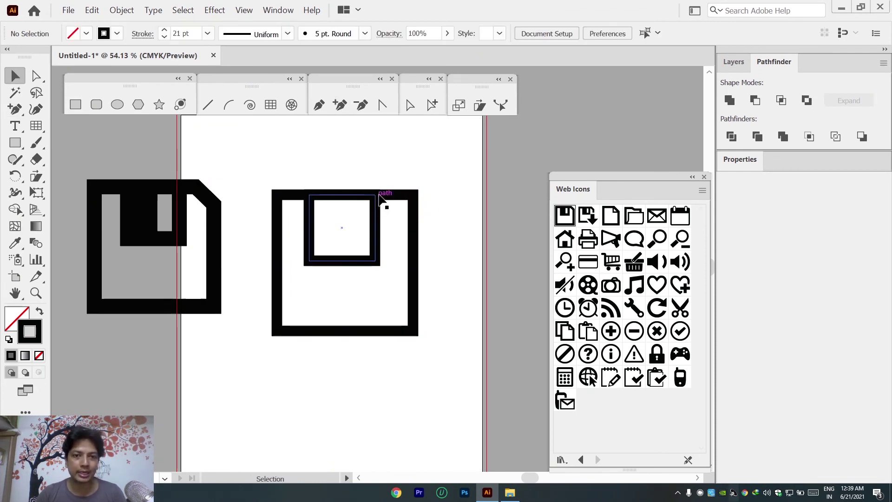
left_click(400, 194)
left_click(403, 205)
left_click(413, 196)
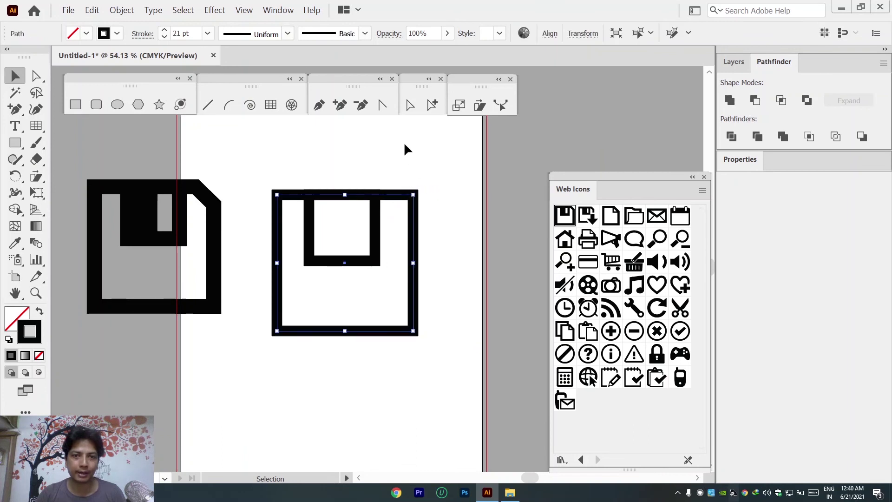
left_click(360, 105)
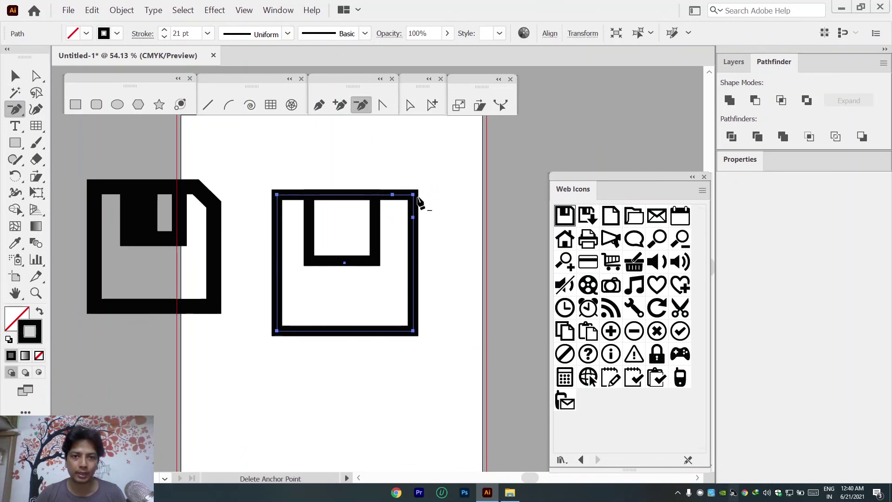
left_click(413, 195)
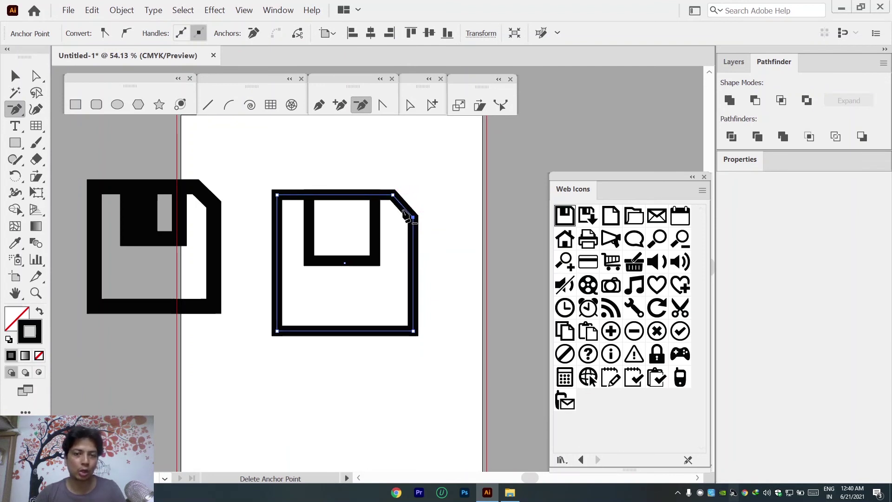
Step: Undo the bevel and inner square, try deleting the plain square's top-right corner point directly, and undo that too
key("ctrl+z")
key("ctrl+z")
key("ctrl+z")
key("ctrl+z")
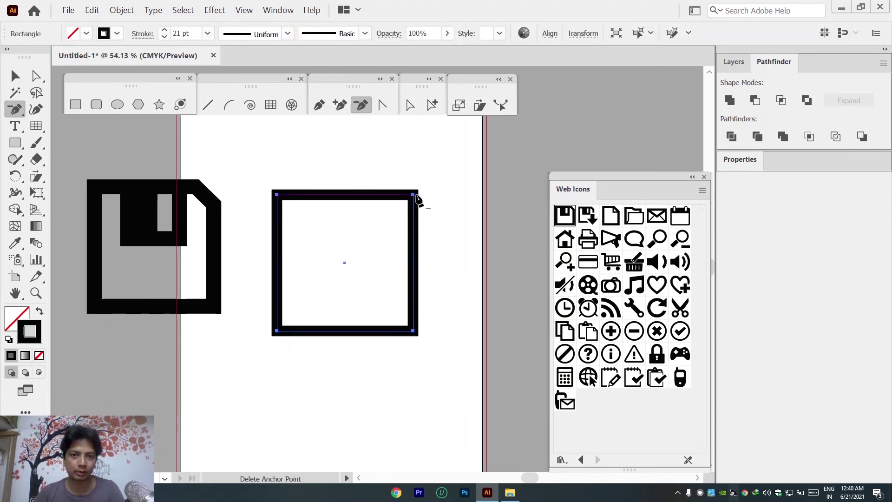
left_click(414, 195)
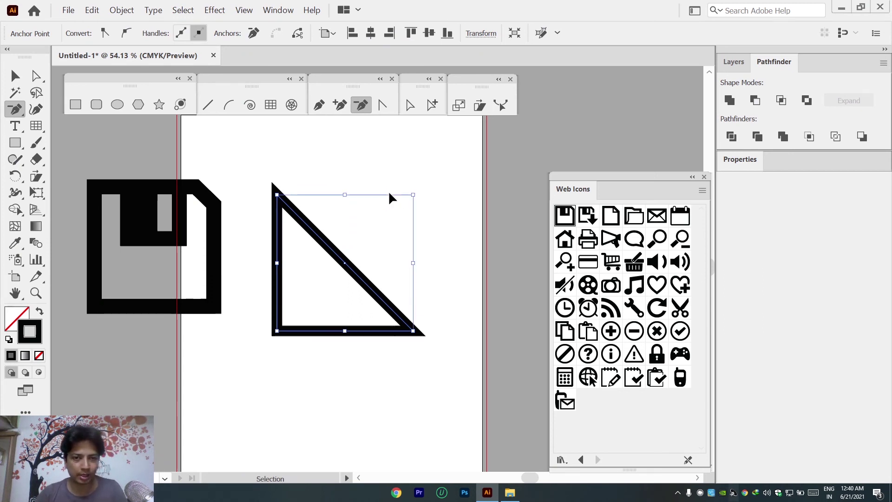
key("ctrl+z")
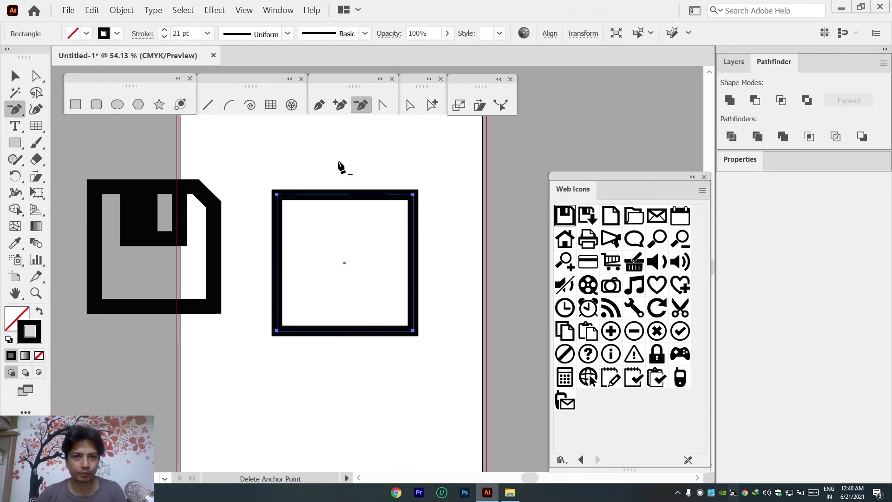
Step: Add anchor points on the edges either side of the square's top-right corner and delete the corner point to bevel it
left_click(340, 105)
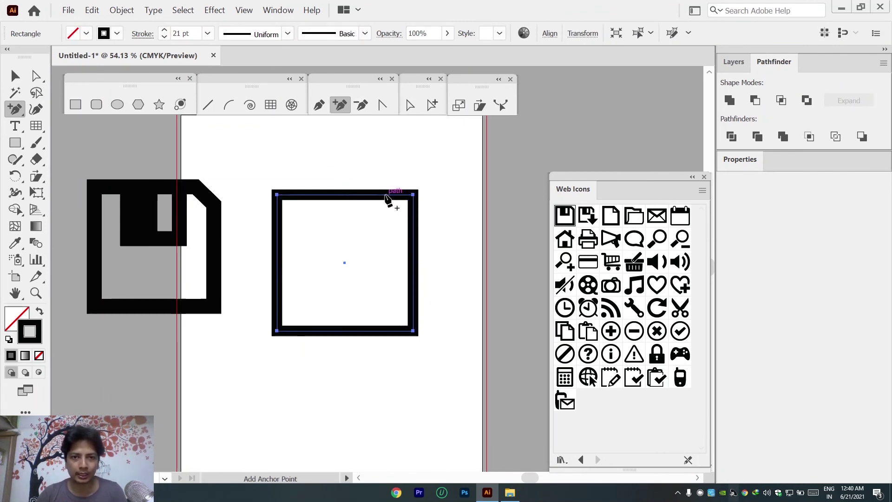
left_click(385, 194)
left_click(413, 223)
left_click(363, 106)
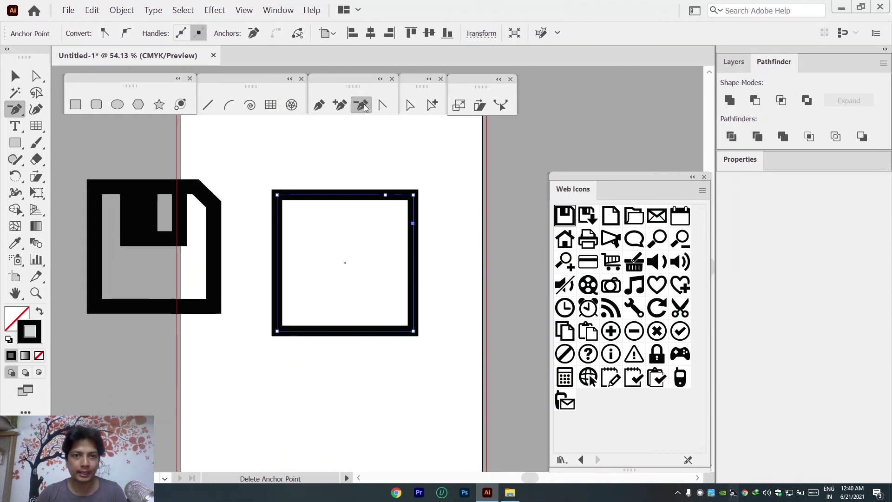
left_click(414, 195)
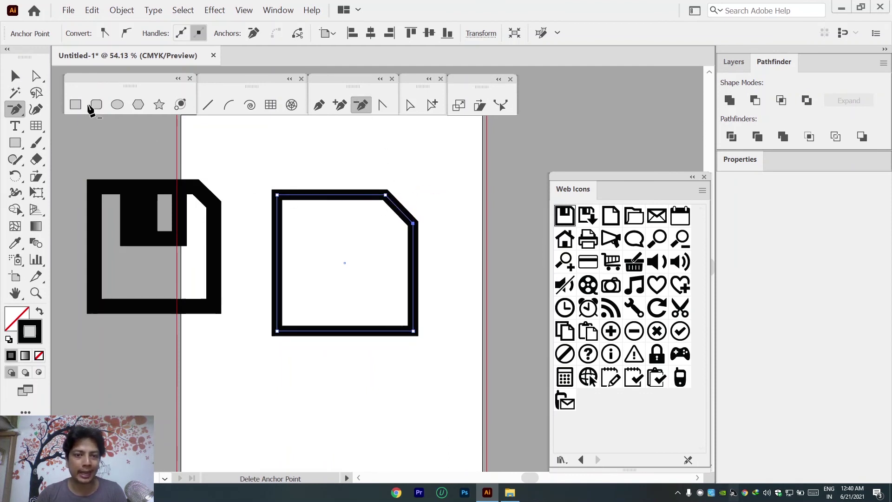
Step: Try removing the upper bevel point with Direct Selection, undo the deletion, and select the lower bevel point
left_click(34, 77)
left_click(385, 195)
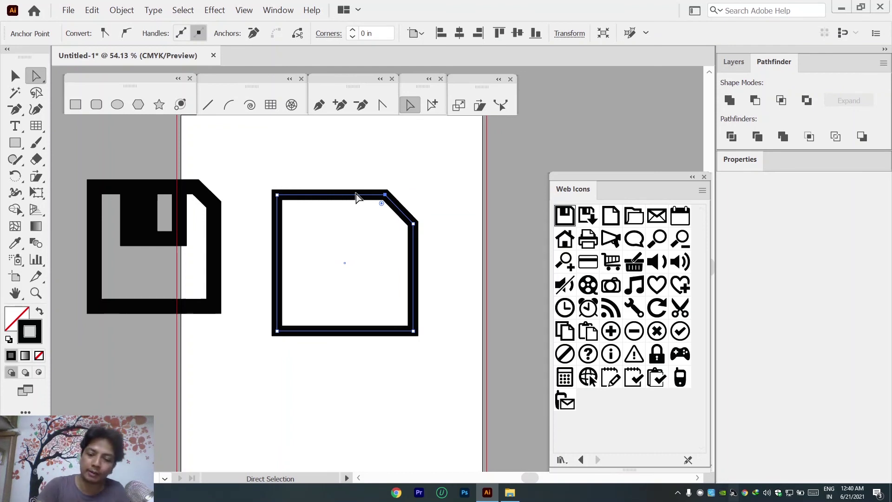
key("Delete")
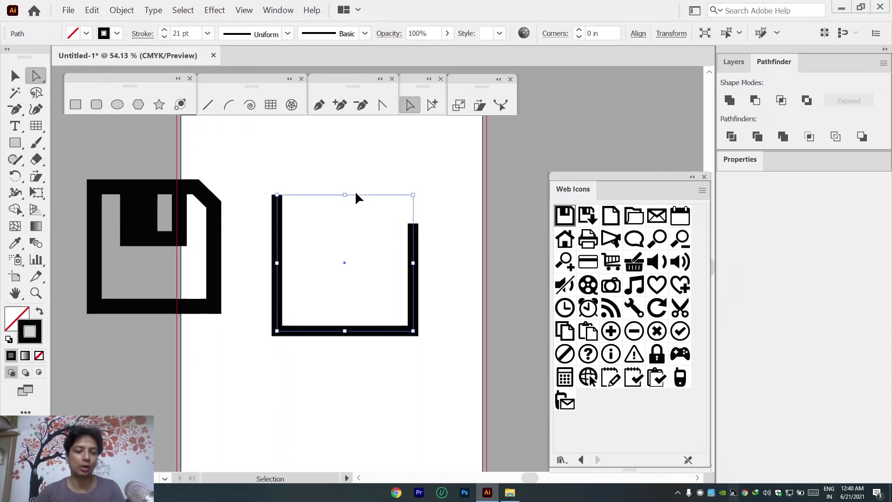
key("ctrl+z")
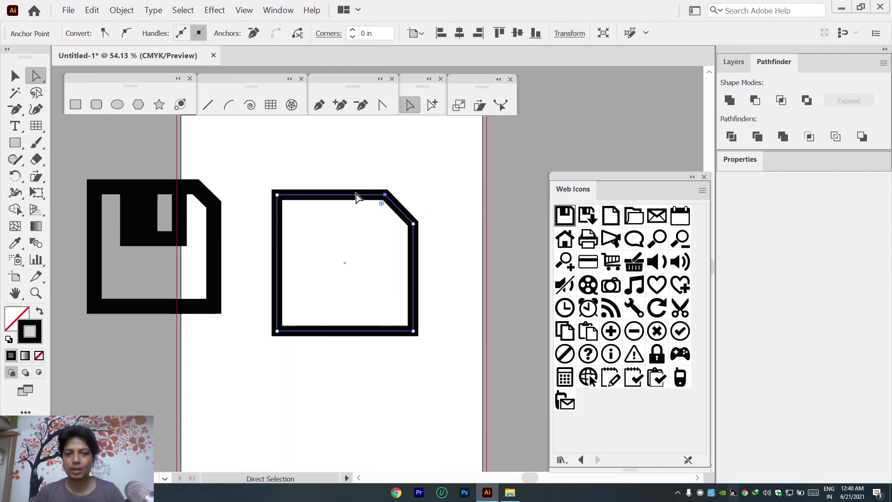
left_click(413, 223)
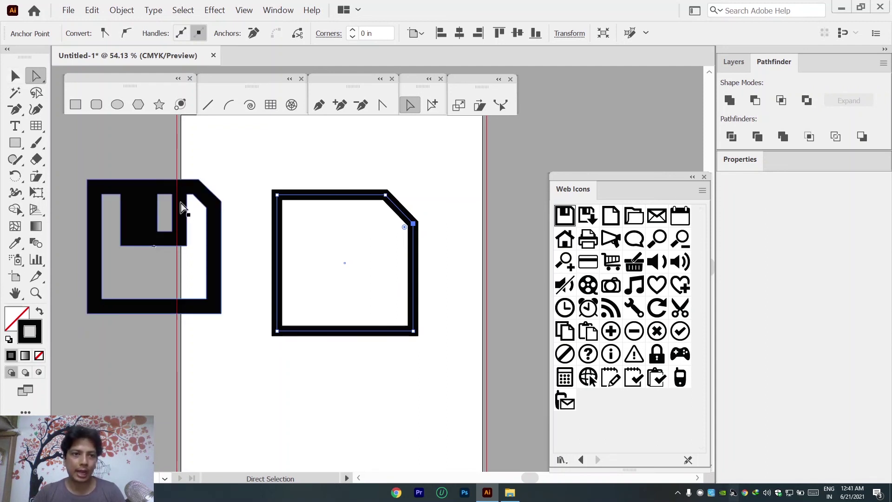
Step: Draw a smaller square hanging from the outline's top edge and swap its fill and stroke to make it solid black
left_click(76, 104)
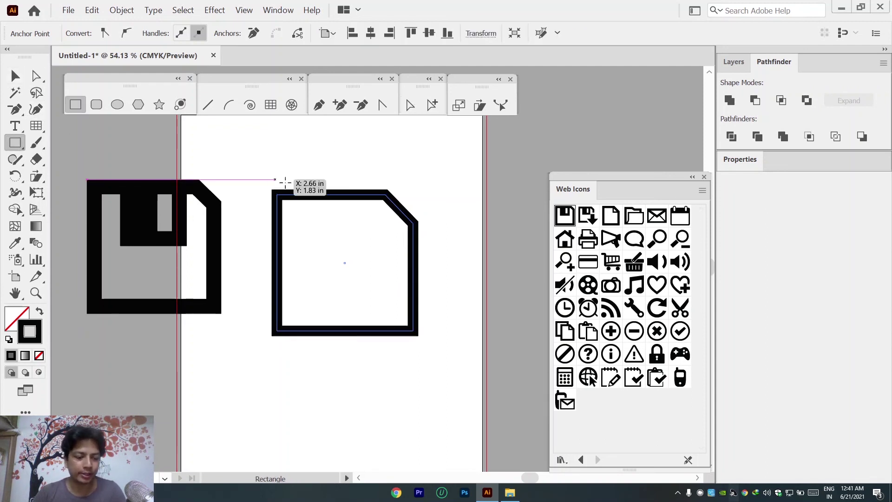
left_click_drag(312, 195, 369, 251)
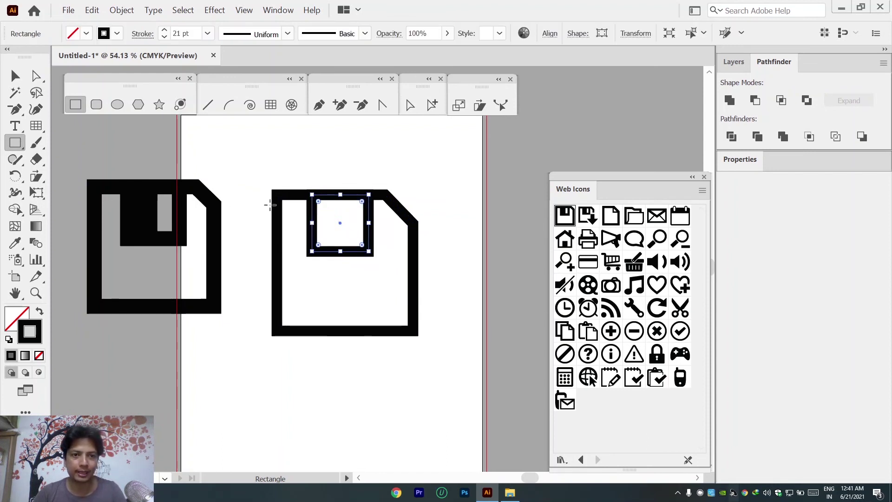
left_click(40, 312)
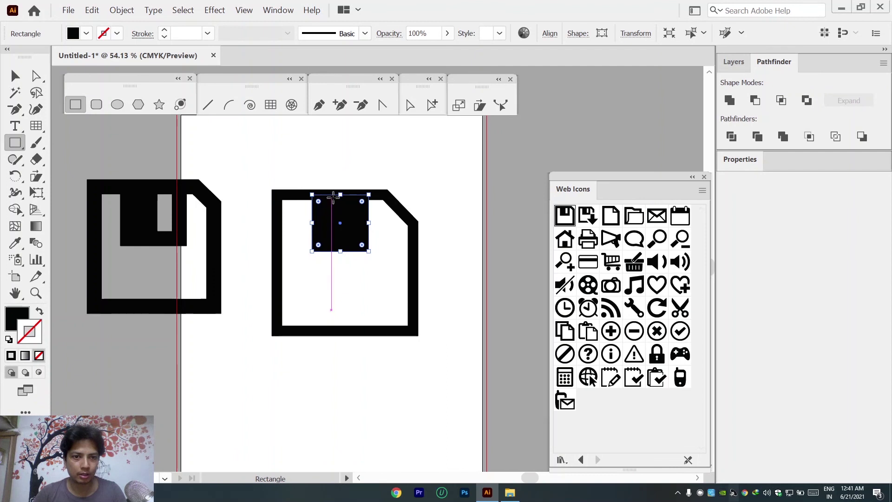
Step: Draw a narrow vertical rectangle inside the black square, fill it white and deselect it
left_click_drag(331, 195, 349, 236)
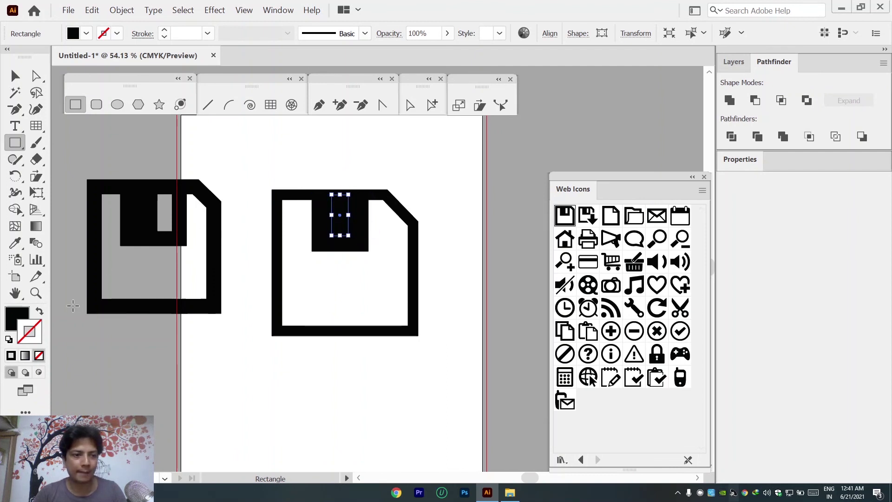
key("x")
key("F6")
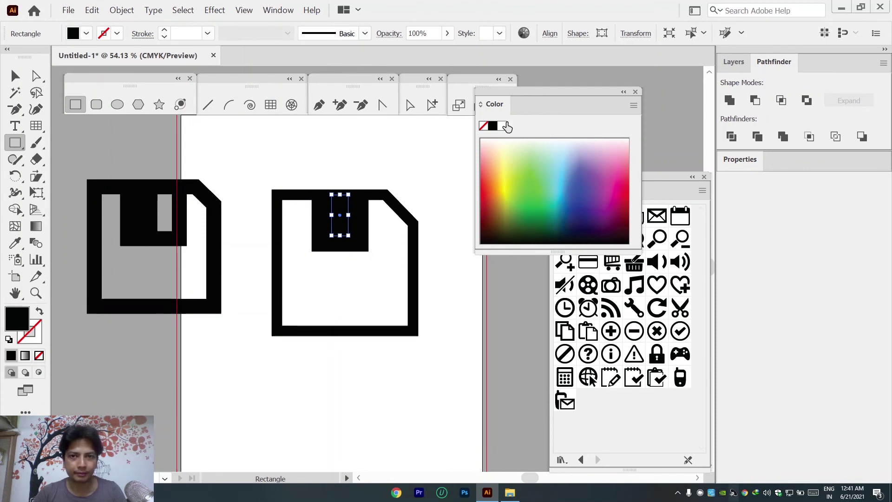
left_click(505, 126)
left_click(18, 75)
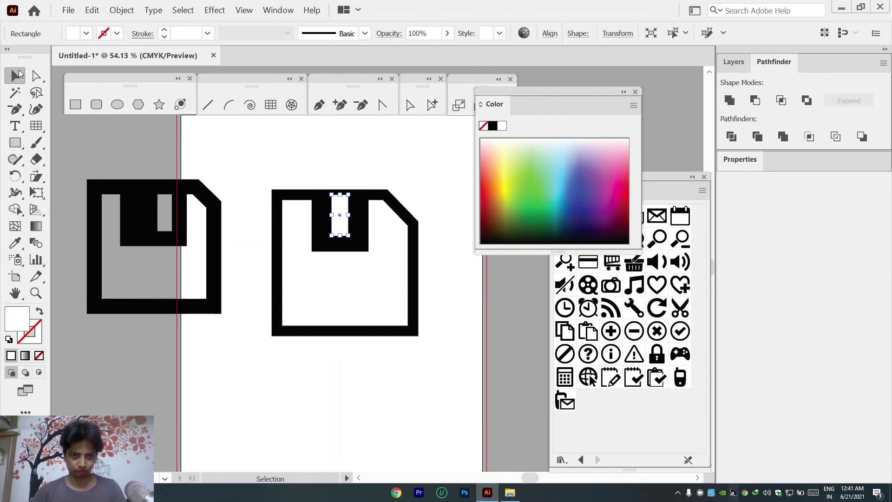
left_click(342, 150)
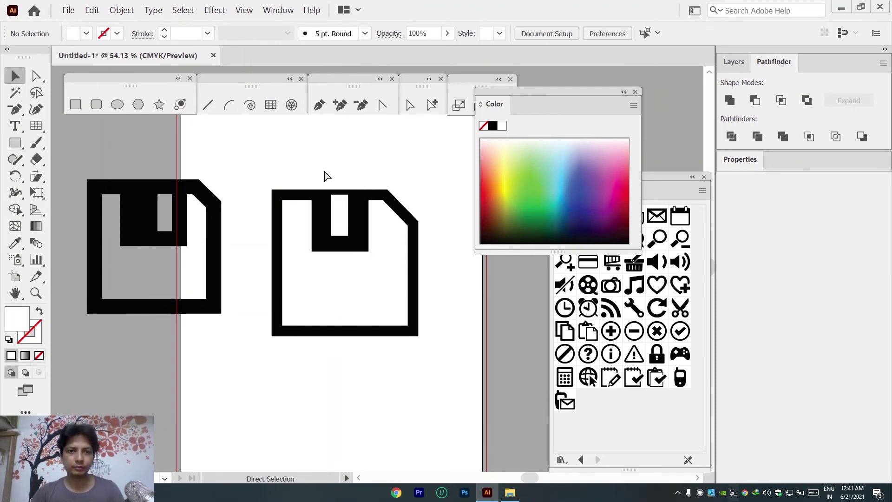
Step: Nudge the white rectangle down and to the right within the black square
scroll(399, 239, "up", 5)
left_click_drag(392, 249, 247, 213)
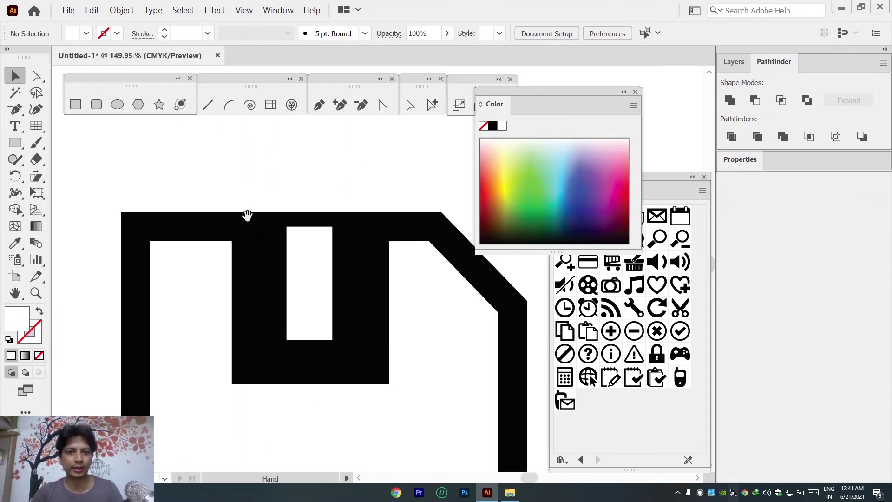
left_click(306, 246)
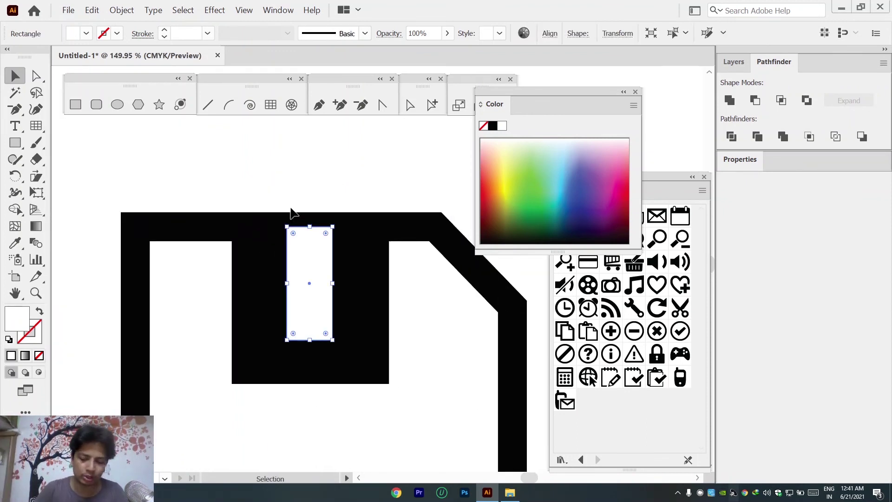
key("Down")
key("Down")
key("Down")
key("Down")
key("Down")
key("Down")
key("Down")
key("Down")
key("Down")
key("Down")
key("Down")
key("Down")
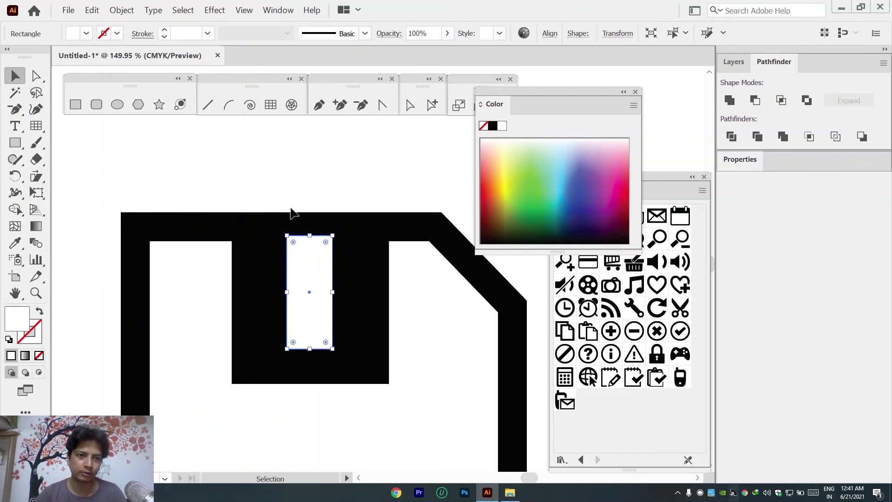
key("Down")
key("Down")
key("Right")
key("Right")
key("Right")
key("Right")
key("Right")
key("Right")
key("Right")
key("Right")
key("Right")
key("Right")
key("Right")
key("Right")
key("Right")
key("Right")
key("Right")
key("Right")
key("Right")
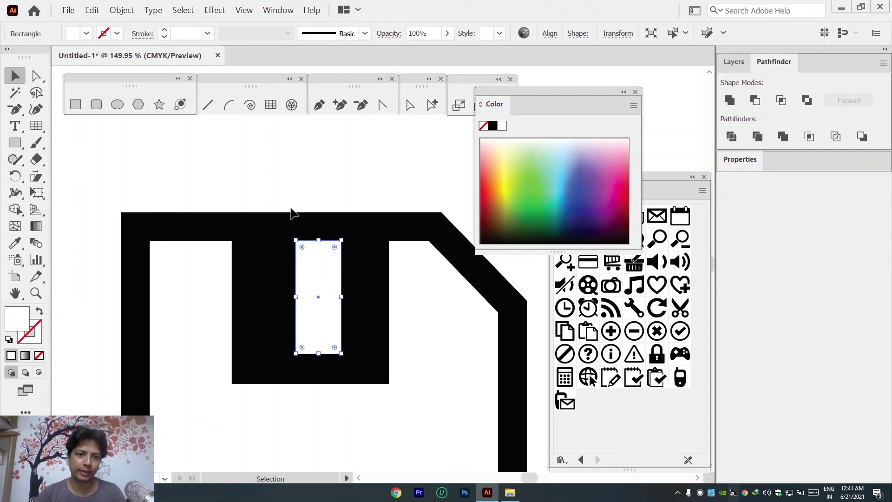
key("Right")
key("Right")
key("Right")
key("Right")
key("Right")
key("Right")
key("Right")
key("Down")
key("Down")
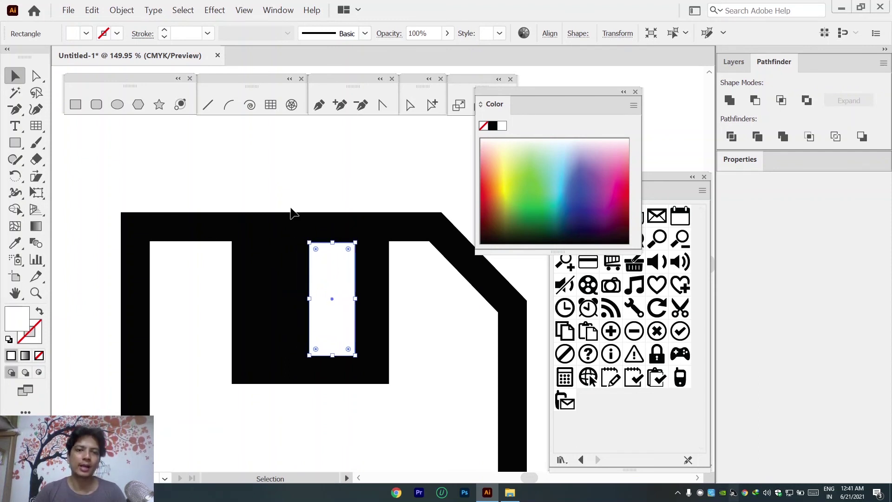
key("p")
left_click(20, 78)
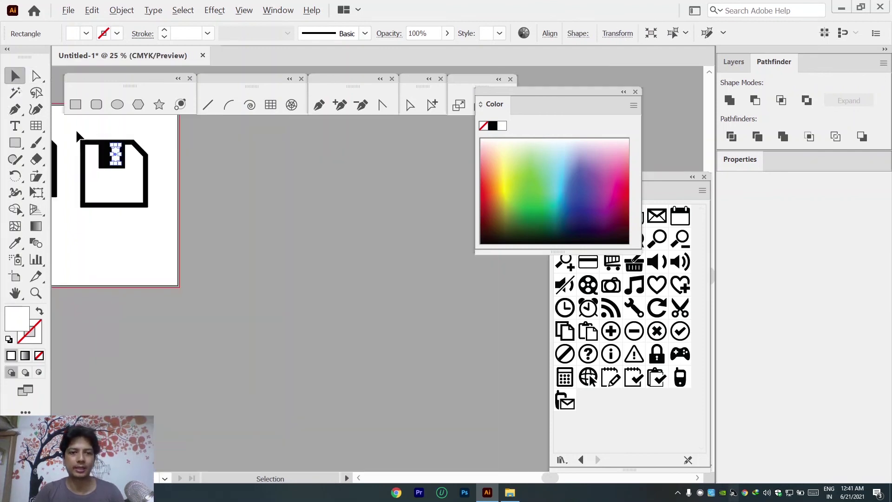
Step: Move the original Save icon onto the artboard below the redrawn one, deselect it, and move the Color panel clear of the Web Icons library
scroll(53, 91, "down", 5)
left_click_drag(81, 142, 194, 221)
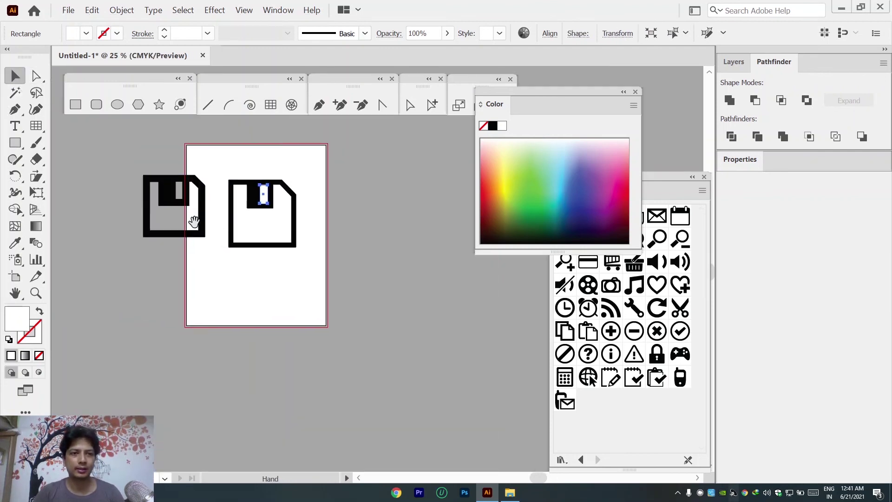
scroll(194, 195, "up", 4)
scroll(195, 205, "down", 2)
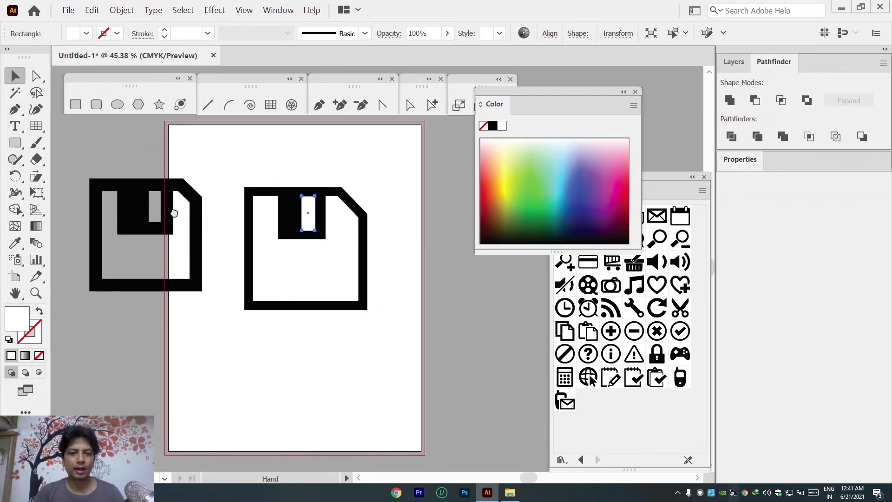
left_click_drag(131, 194, 291, 339)
left_click(446, 300)
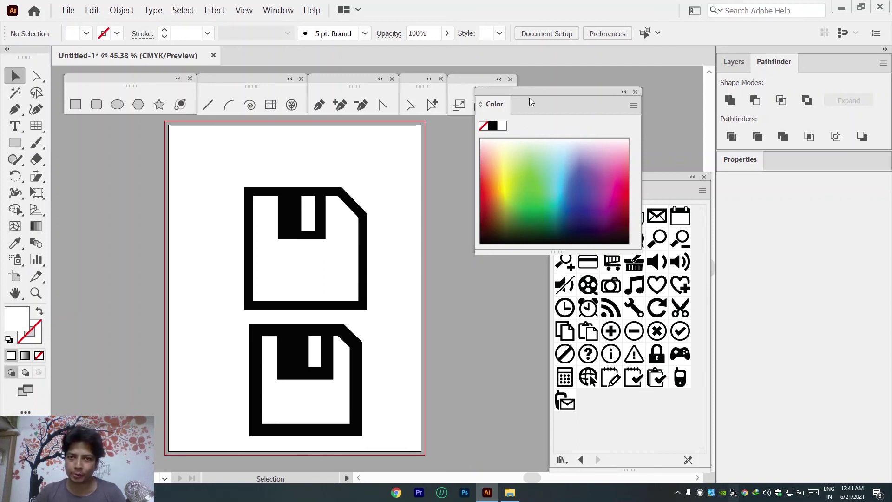
left_click_drag(531, 99, 793, 233)
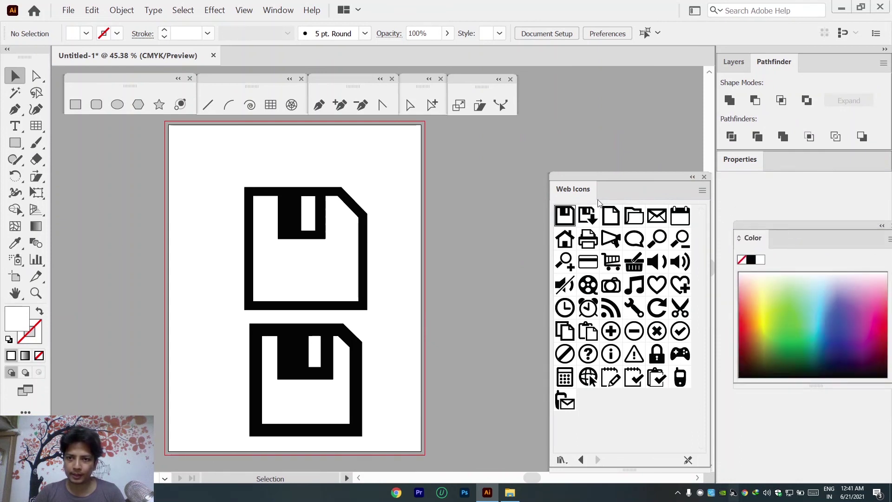